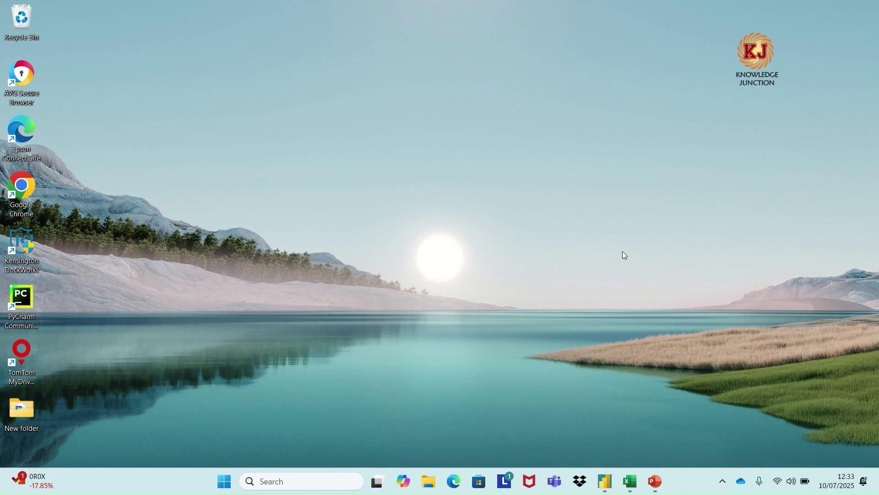
# - Review the product, city, country and stock columns of the Stock sheet in Excel, and switch to Power BI Desktop
pyautogui.click(628, 482)
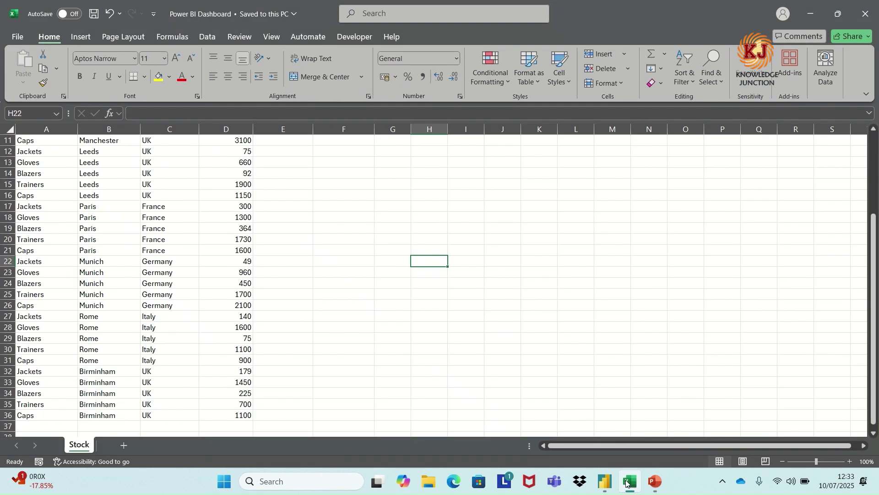
pyautogui.scroll(3, 344, 224)
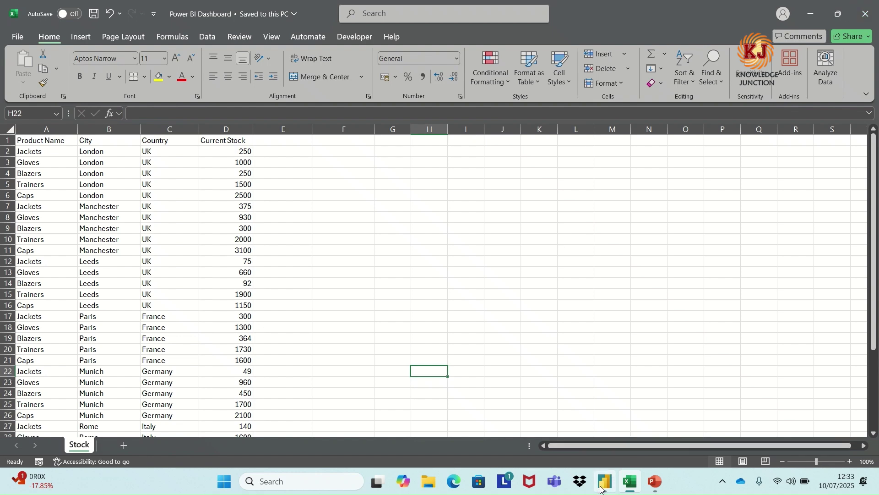
pyautogui.click(601, 488)
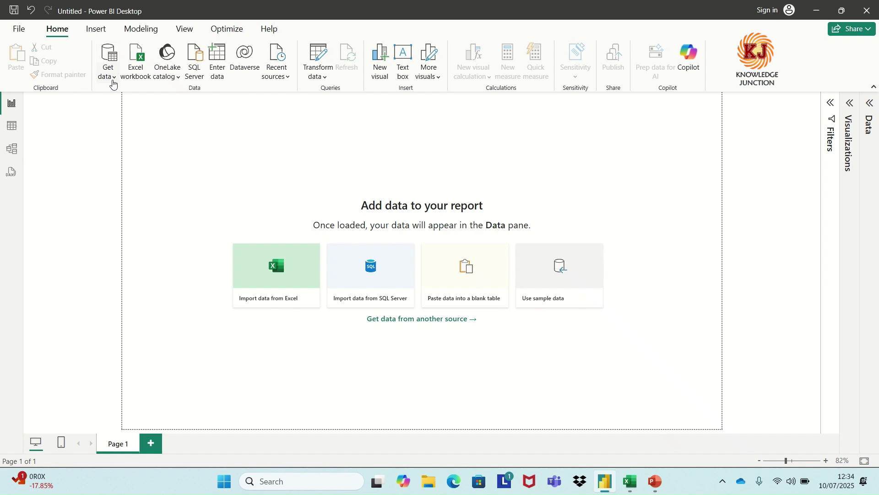
# - Connect to the Excel workbook "Power BI Dashboard" in the YouTube folder of the C: drive as the data source
pyautogui.click(112, 81)
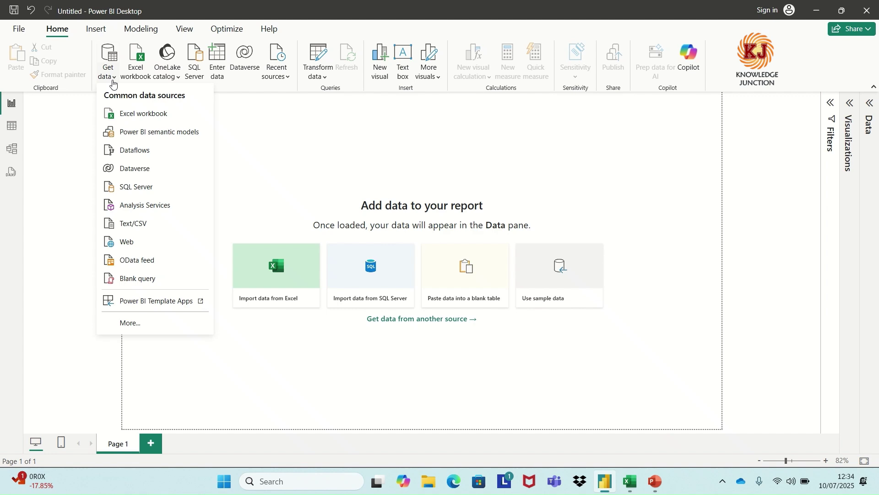
pyautogui.click(138, 123)
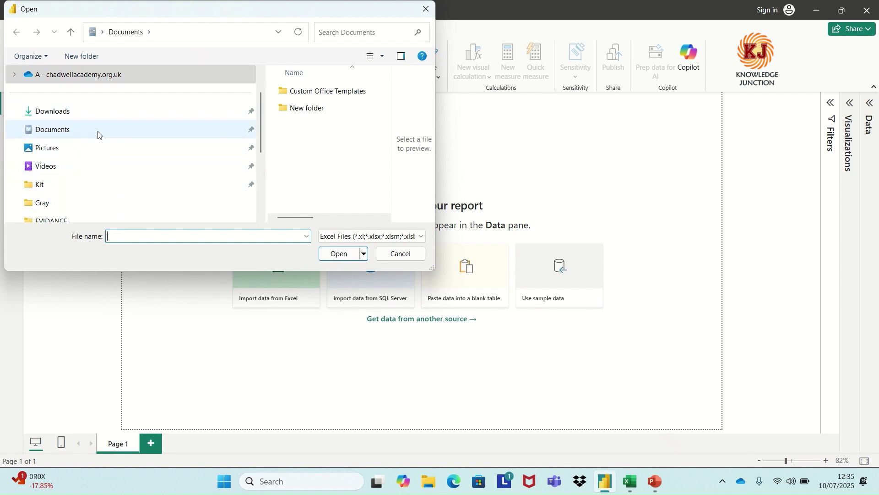
pyautogui.scroll(-3, 76, 180)
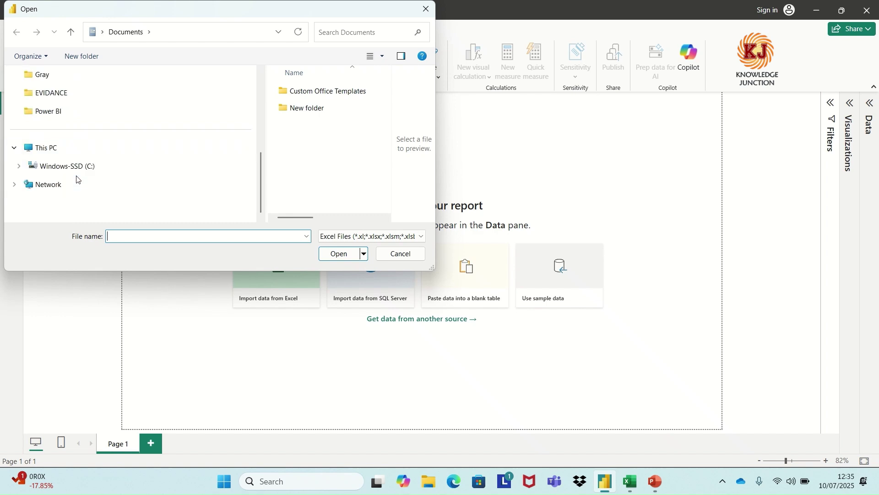
pyautogui.doubleClick(60, 157)
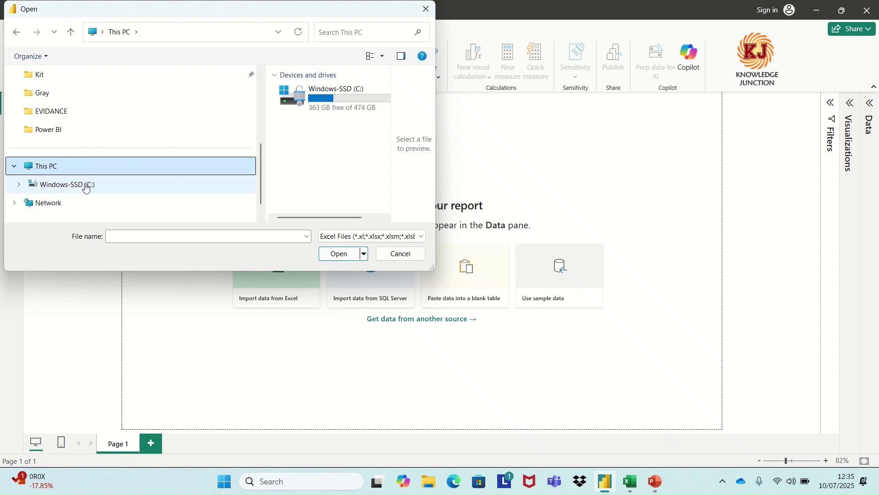
pyautogui.click(85, 186)
pyautogui.scroll(-2, 307, 119)
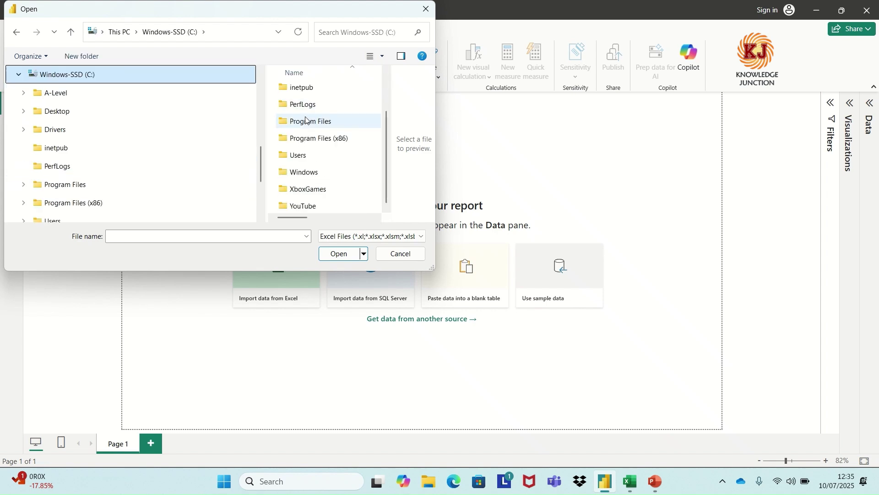
pyautogui.doubleClick(303, 206)
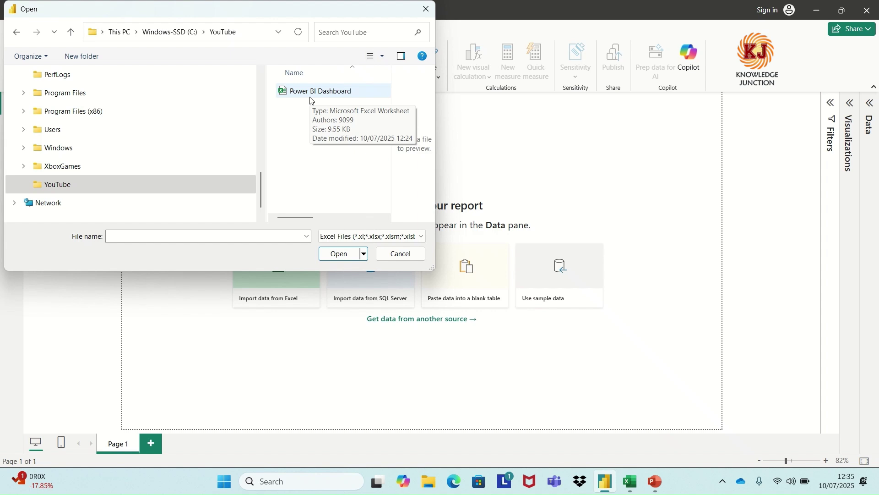
pyautogui.doubleClick(321, 95)
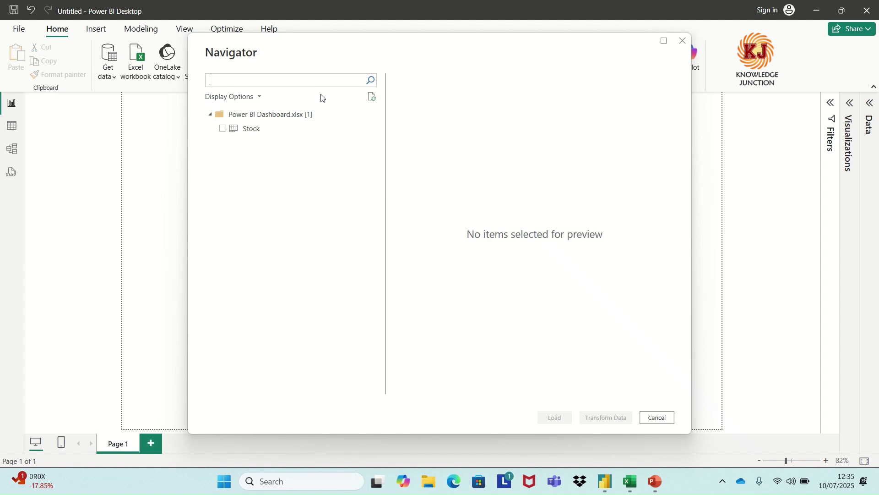
# - Select the Stock sheet, compare its preview with the Excel workbook, and load it into the report
pyautogui.click(223, 129)
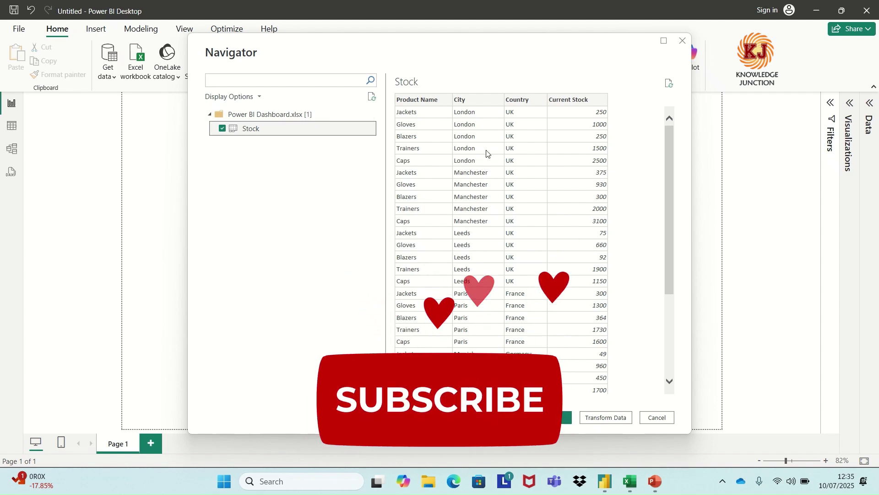
pyautogui.click(630, 482)
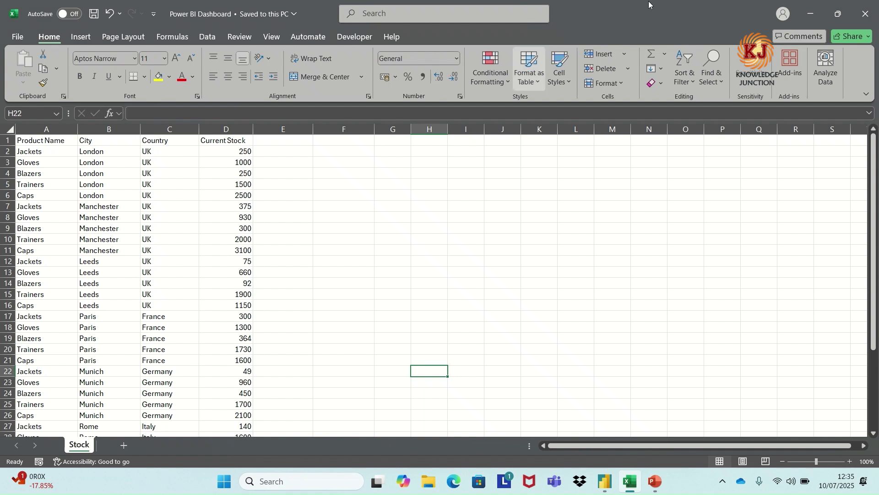
pyautogui.click(810, 14)
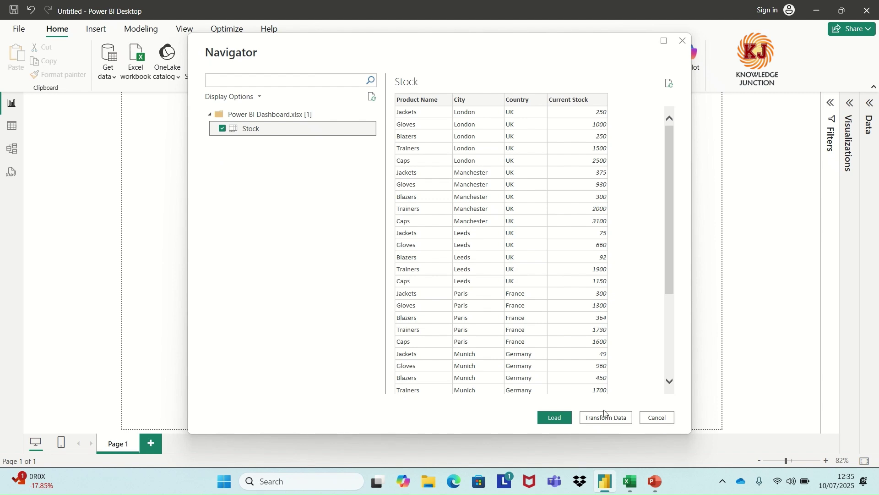
pyautogui.click(555, 418)
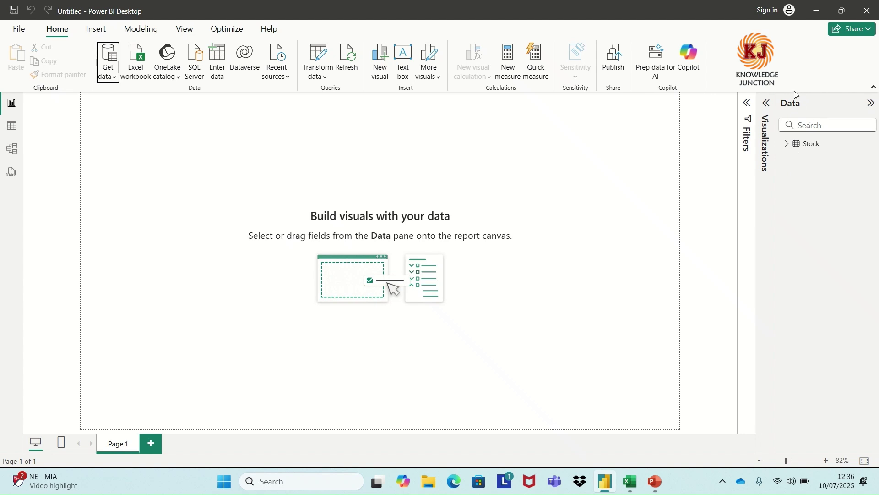
# - Expand the Stock table's fields and compare them with the column headings in the Excel workbook
pyautogui.click(787, 145)
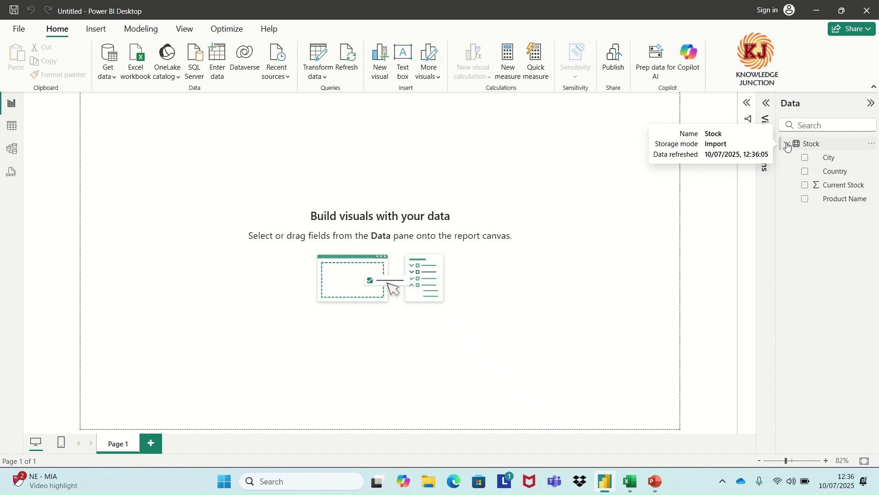
pyautogui.click(632, 487)
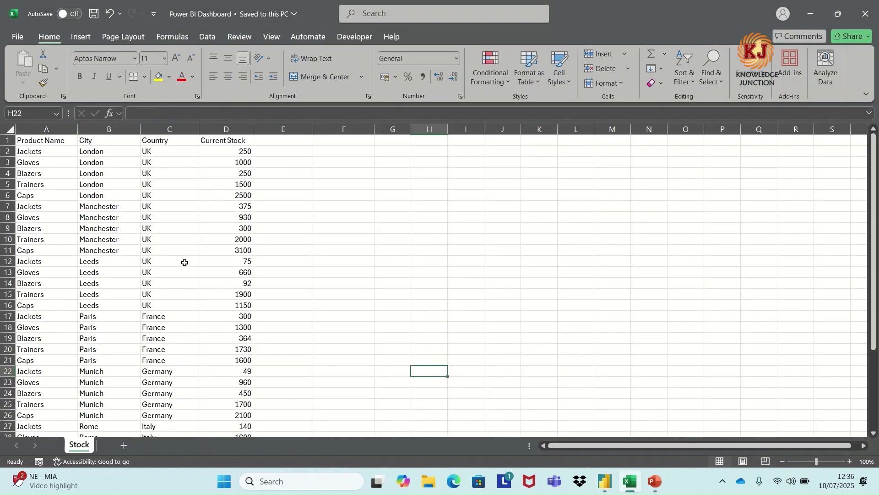
pyautogui.click(815, 15)
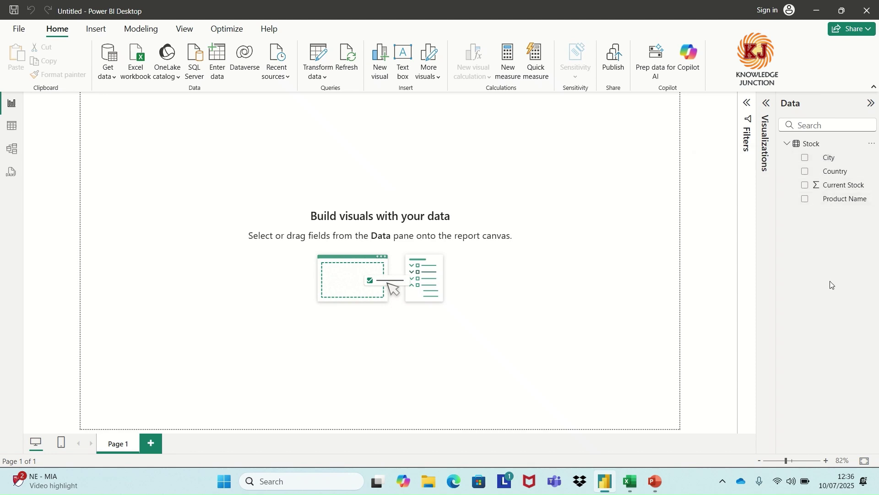
# - Add a table visual to the report page with the City field as its first column
pyautogui.click(749, 113)
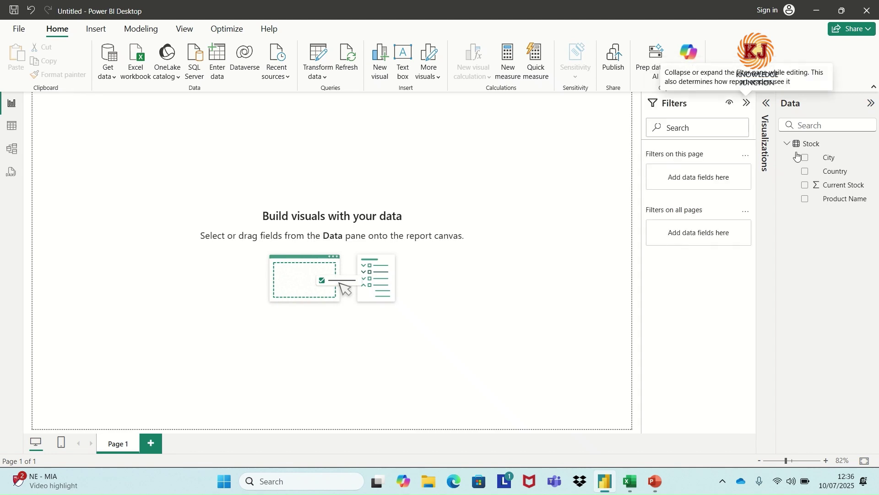
pyautogui.click(766, 105)
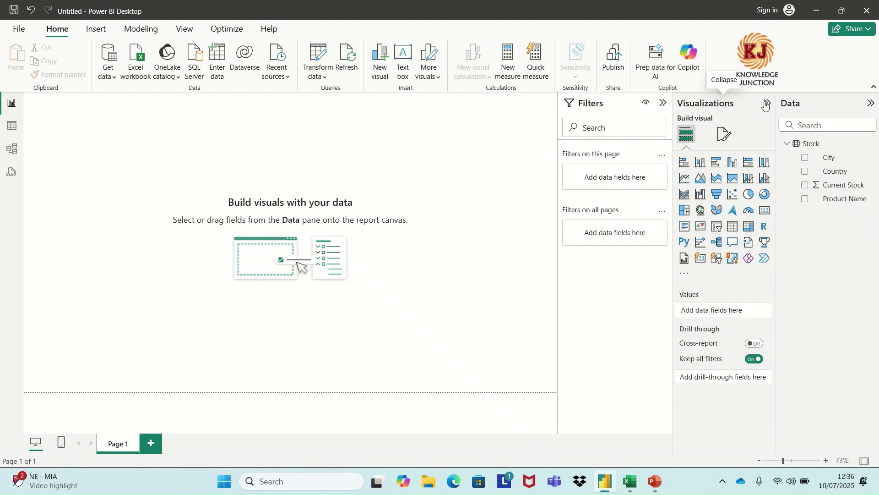
pyautogui.click(663, 102)
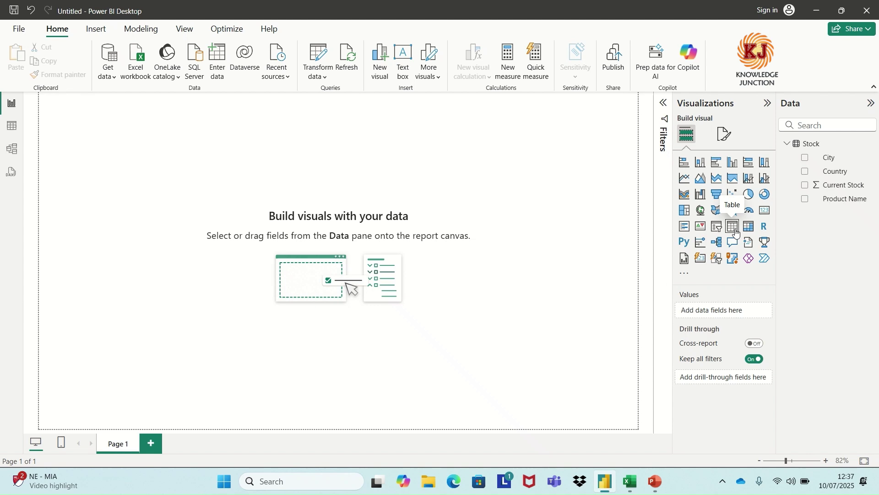
pyautogui.click(734, 226)
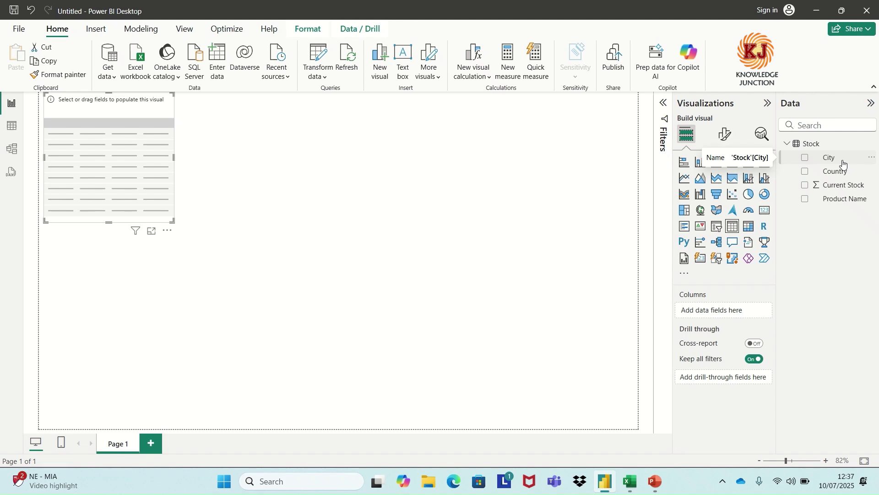
pyautogui.moveTo(843, 164); pyautogui.dragTo(749, 309)
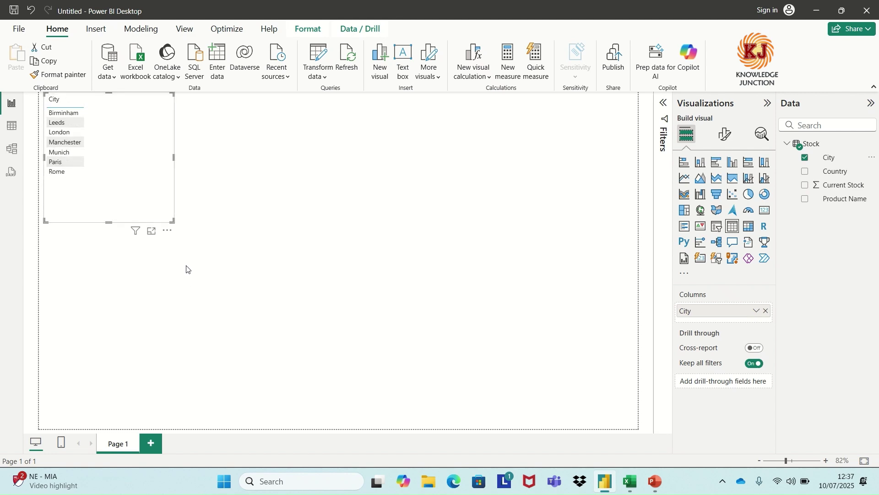
# - Check the repeated city entries in the City column of the Excel sheet, and return to the Power BI report
pyautogui.click(631, 490)
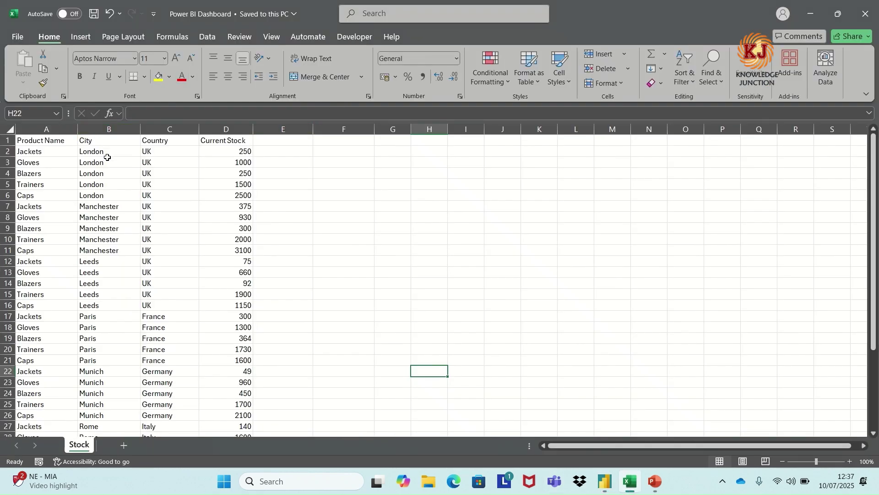
pyautogui.moveTo(108, 157); pyautogui.dragTo(102, 234)
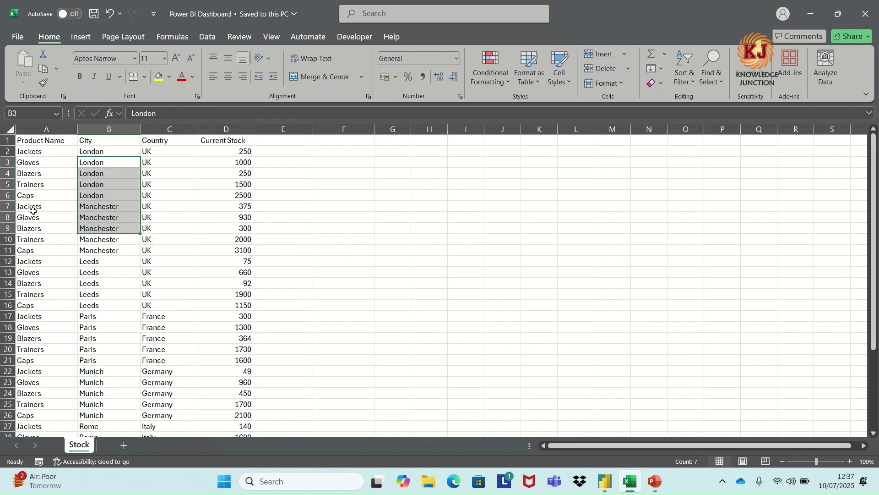
pyautogui.click(814, 12)
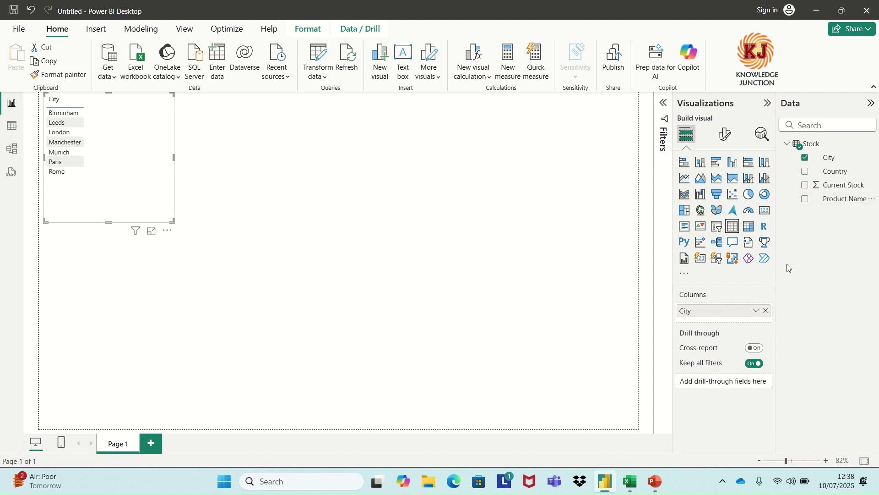
# - Add the Product Name field to the table visual as the column after City
pyautogui.rightClick(806, 247)
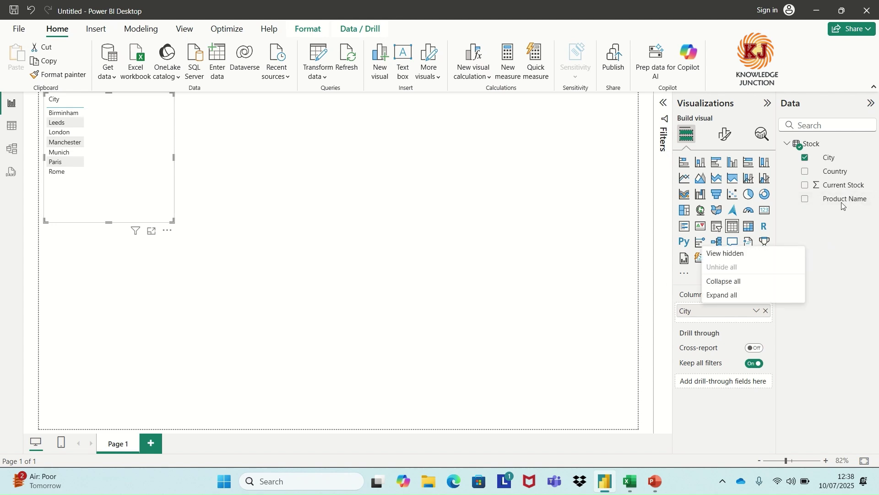
pyautogui.click(843, 206)
pyautogui.moveTo(842, 207); pyautogui.dragTo(736, 317)
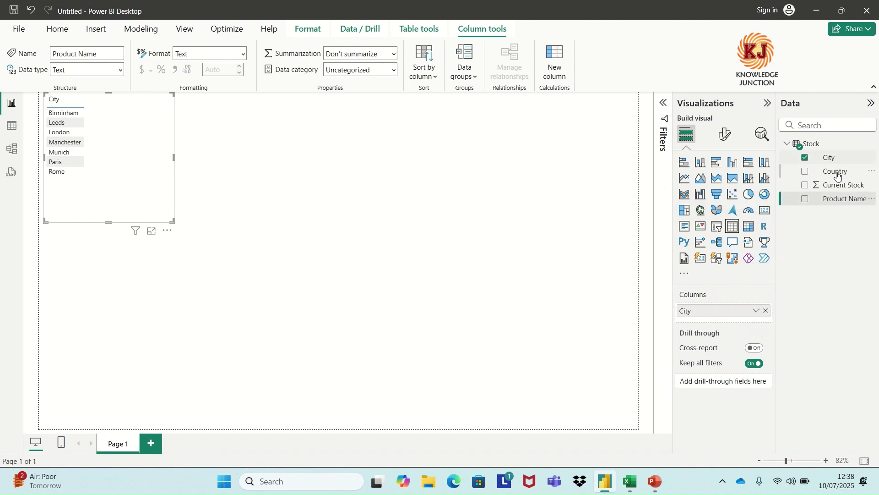
pyautogui.moveTo(839, 207); pyautogui.dragTo(741, 317)
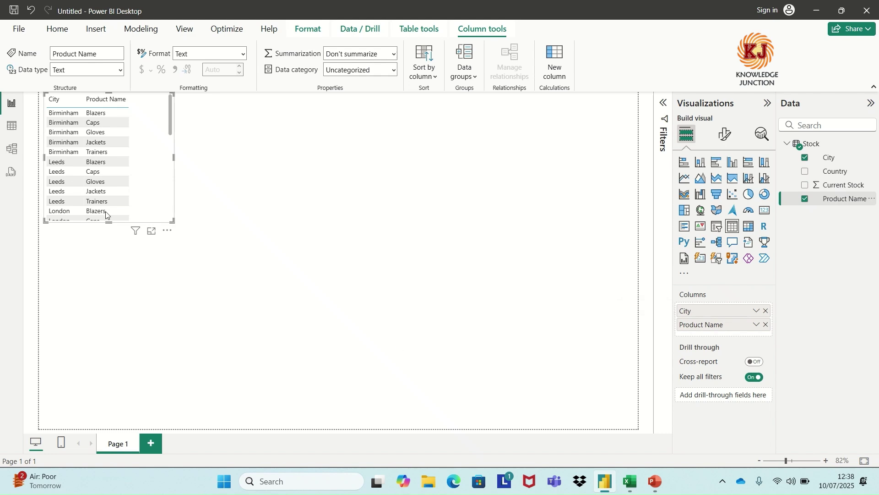
# - Make the table visual taller and wider, and add the Current Stock field as its third column
pyautogui.moveTo(106, 223); pyautogui.dragTo(114, 394)
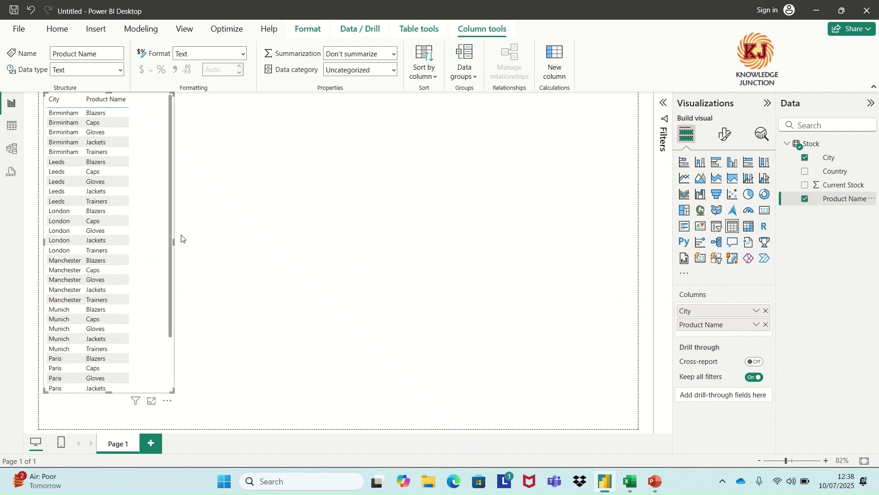
pyautogui.moveTo(174, 242); pyautogui.dragTo(249, 243)
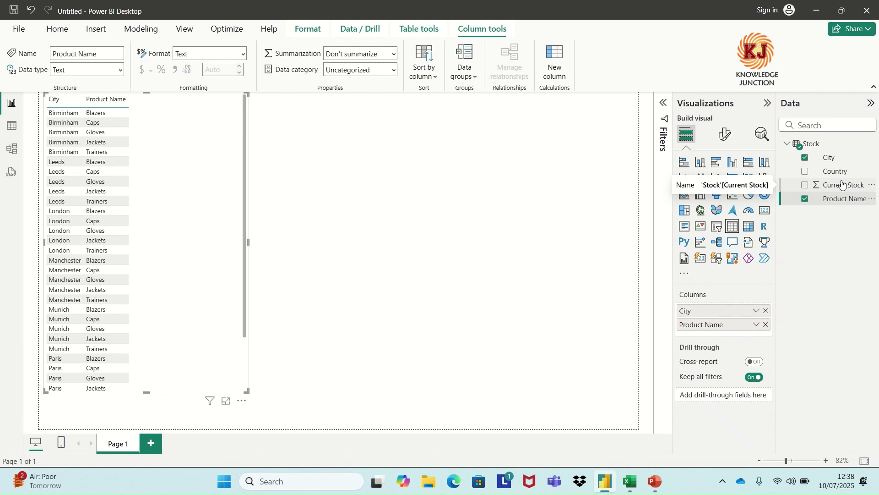
pyautogui.moveTo(843, 183); pyautogui.dragTo(748, 333)
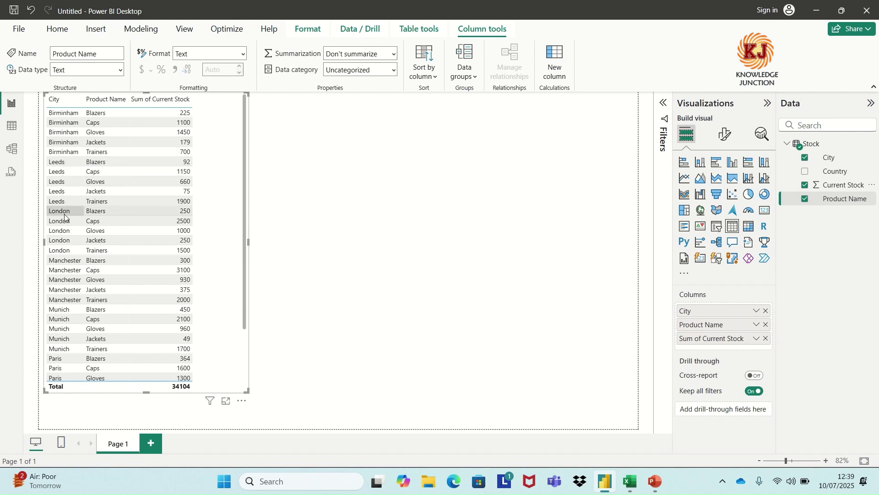
# - Look through the table's rows, and enlarge the visual to about half the page's width and down to the page's lower edge
pyautogui.scroll(-4, 64, 215)
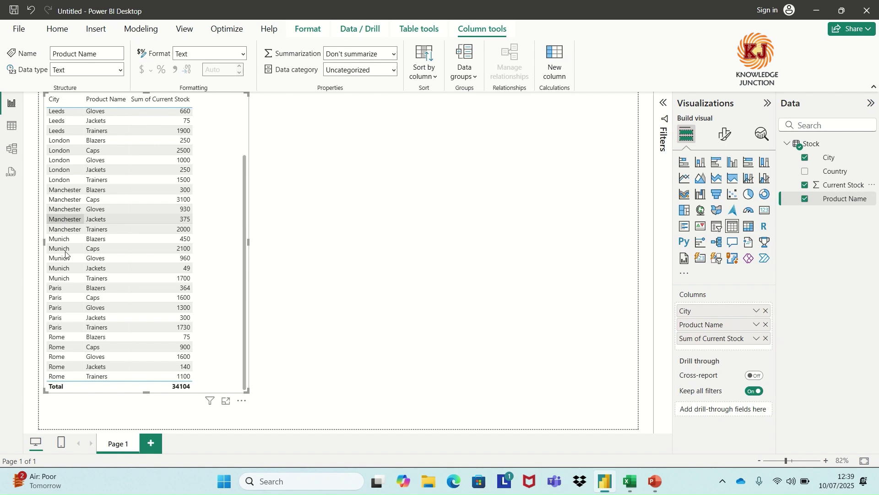
pyautogui.scroll(4, 158, 206)
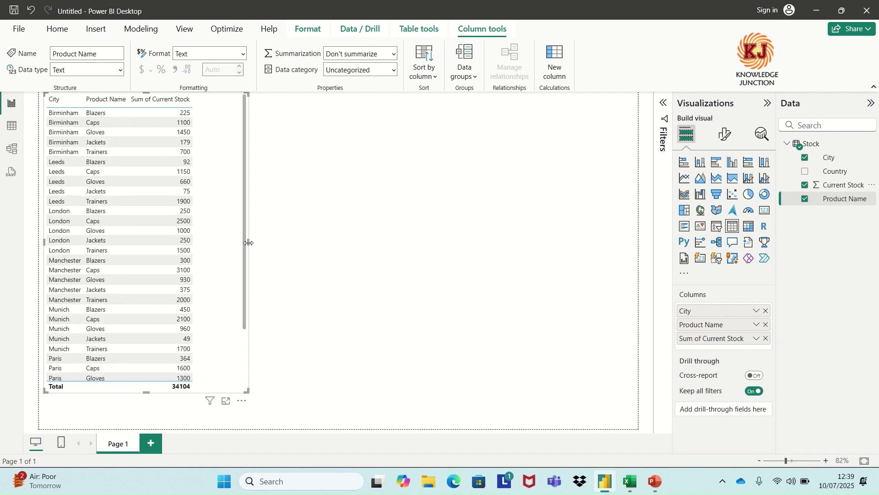
pyautogui.moveTo(249, 242); pyautogui.dragTo(354, 254)
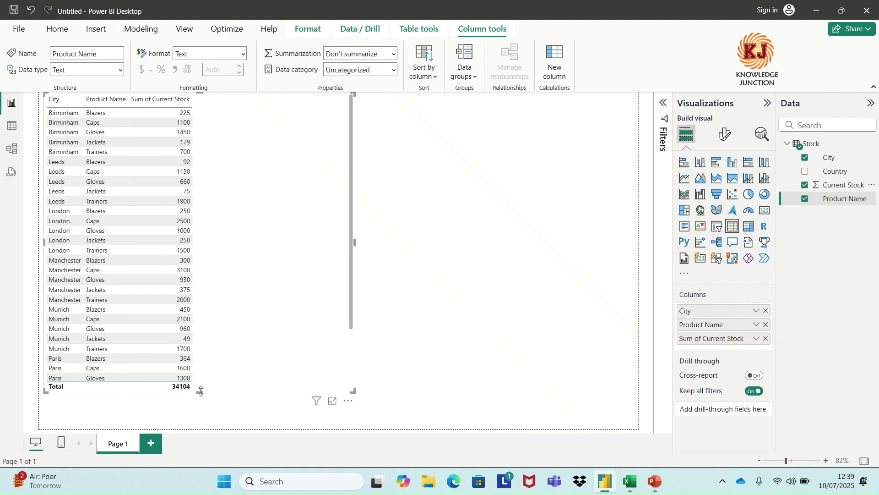
pyautogui.moveTo(200, 392); pyautogui.dragTo(184, 455)
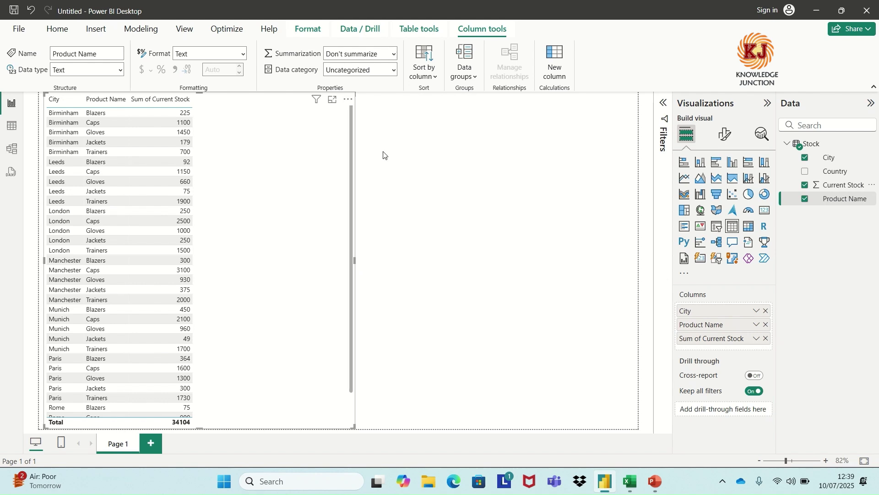
# - Turn on the table visual's title and set its text to "Stock Level"
pyautogui.click(723, 140)
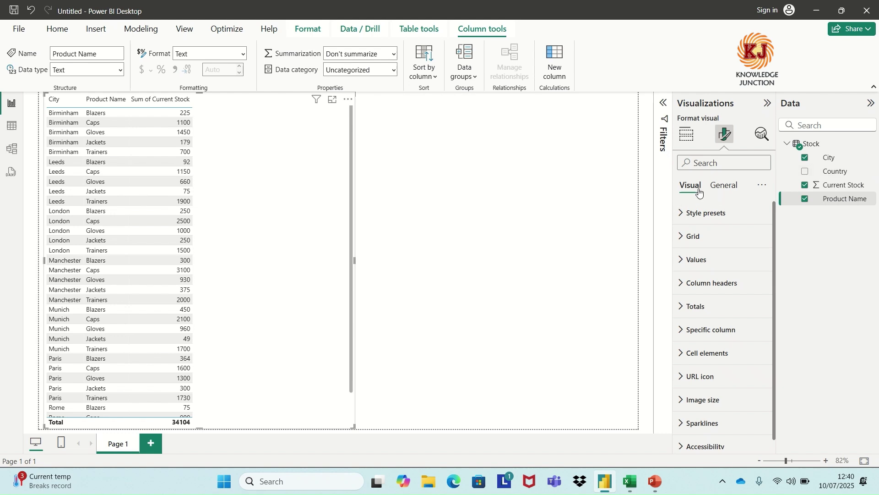
pyautogui.click(731, 191)
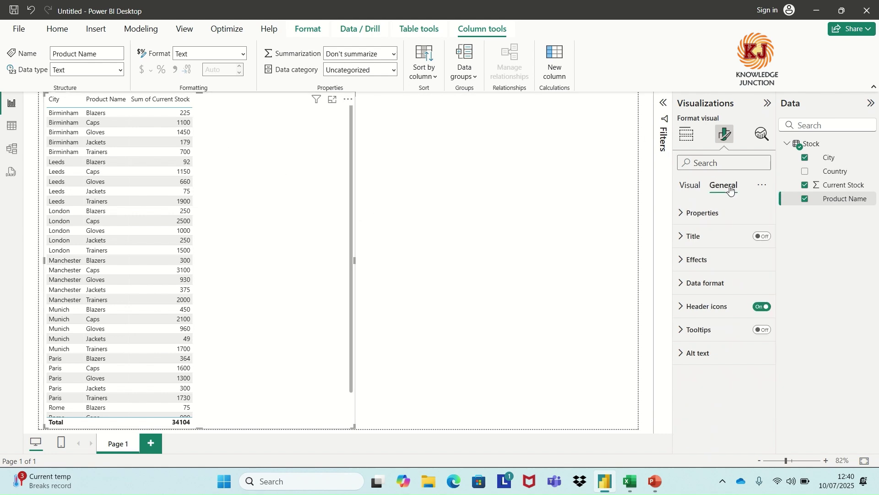
pyautogui.click(761, 237)
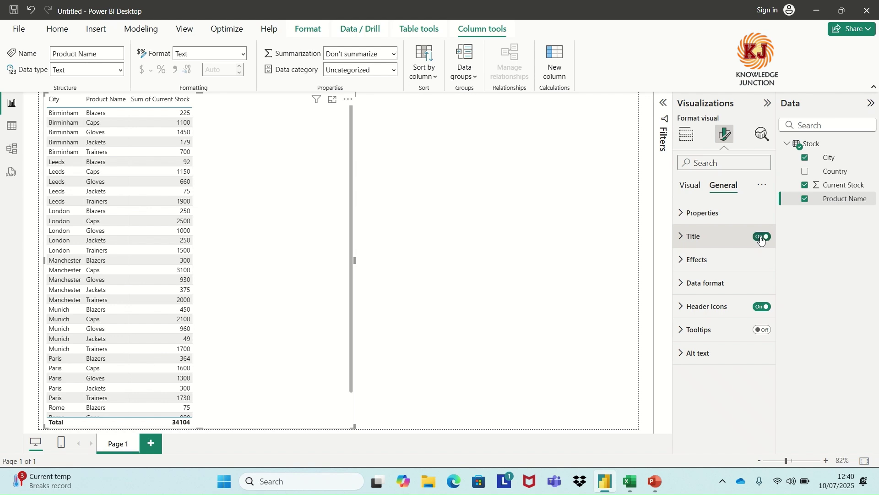
pyautogui.click(684, 238)
pyautogui.click(710, 295)
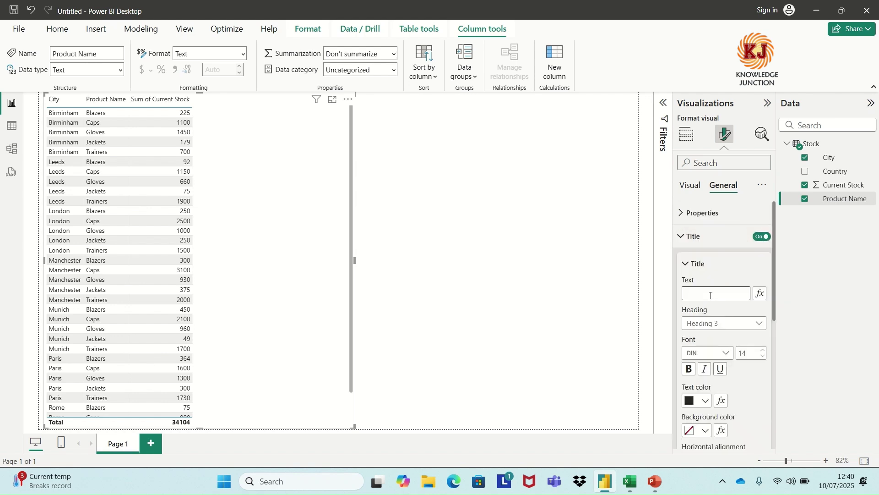
pyautogui.write('Stock Level')
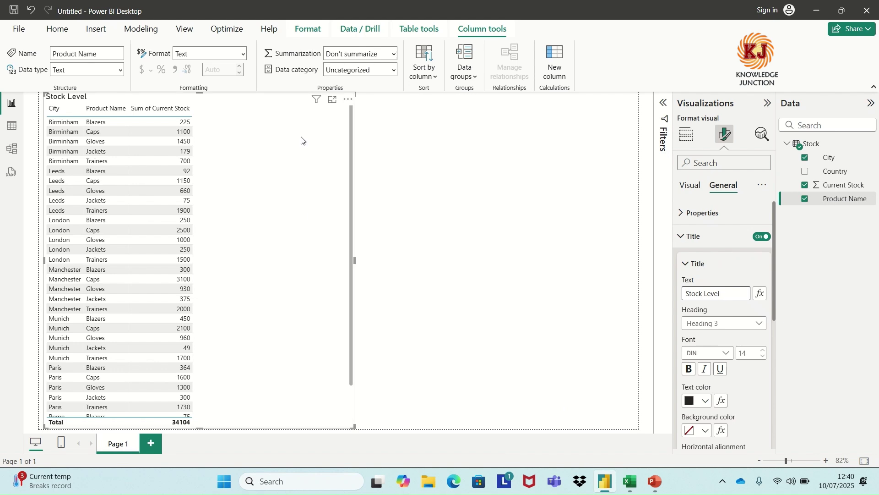
# - Shorten the table visual by lowering its upper edge, and center the title horizontally
pyautogui.moveTo(202, 91); pyautogui.dragTo(204, 178)
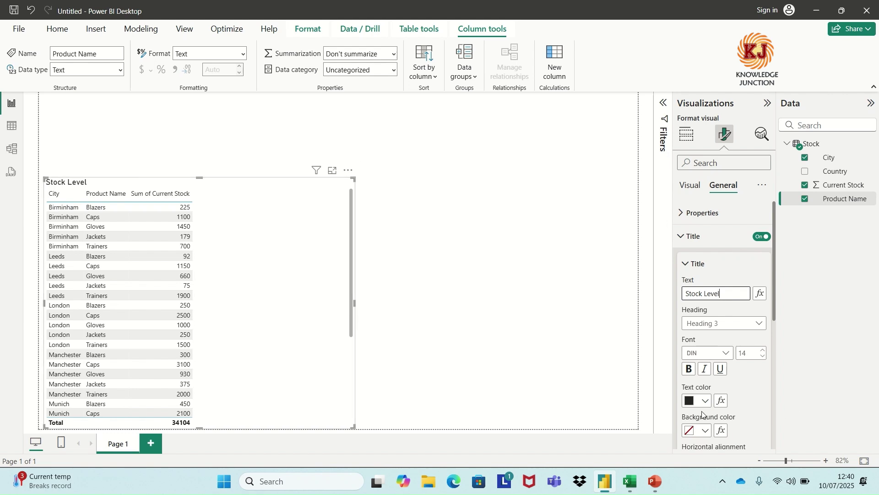
pyautogui.scroll(-2, 754, 396)
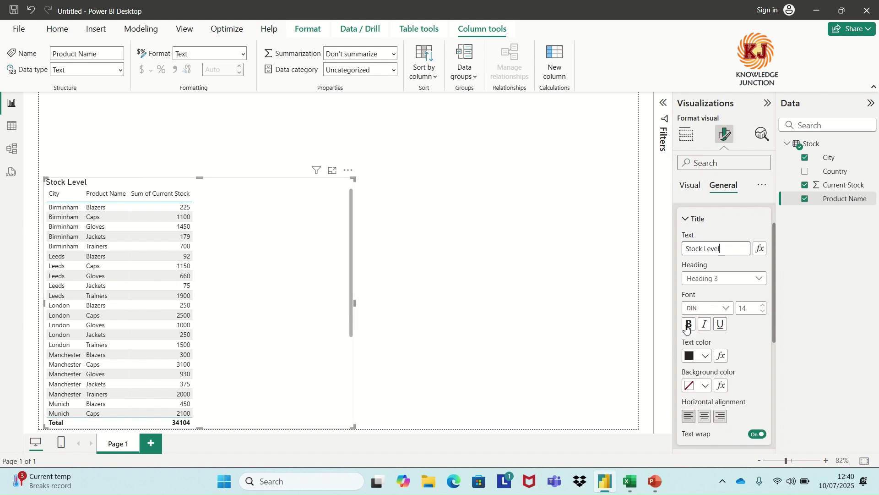
pyautogui.click(686, 326)
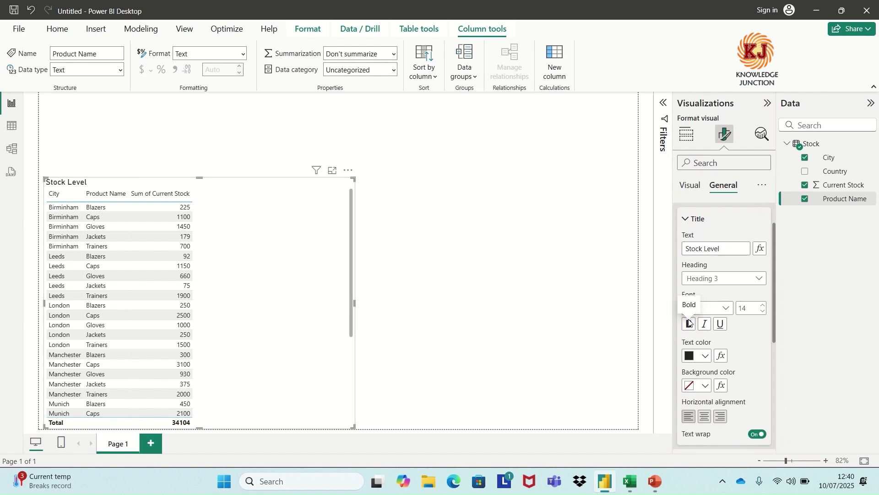
pyautogui.click(700, 416)
# - Turn on the divider line beneath the visual's title
pyautogui.scroll(-2, 738, 383)
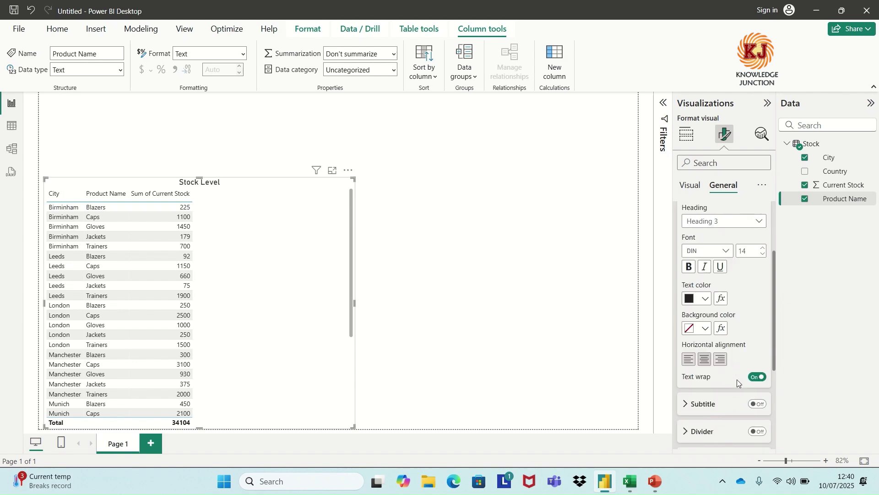
pyautogui.scroll(-2, 738, 383)
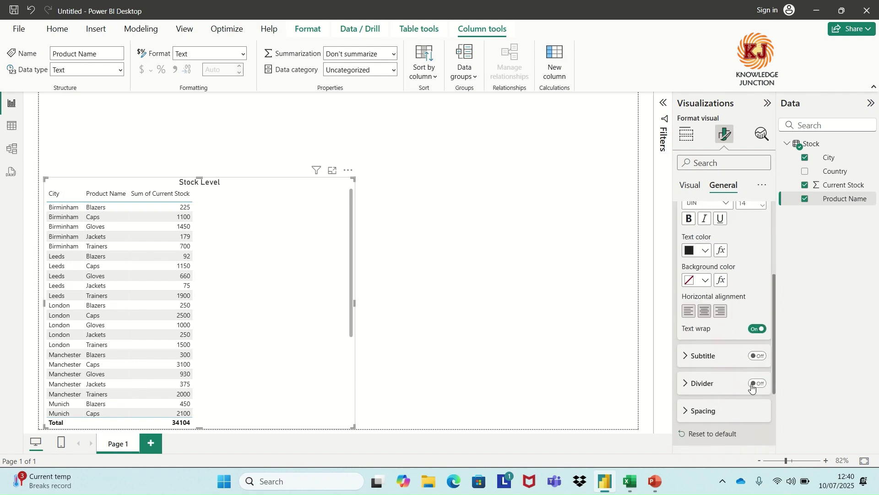
pyautogui.click(753, 386)
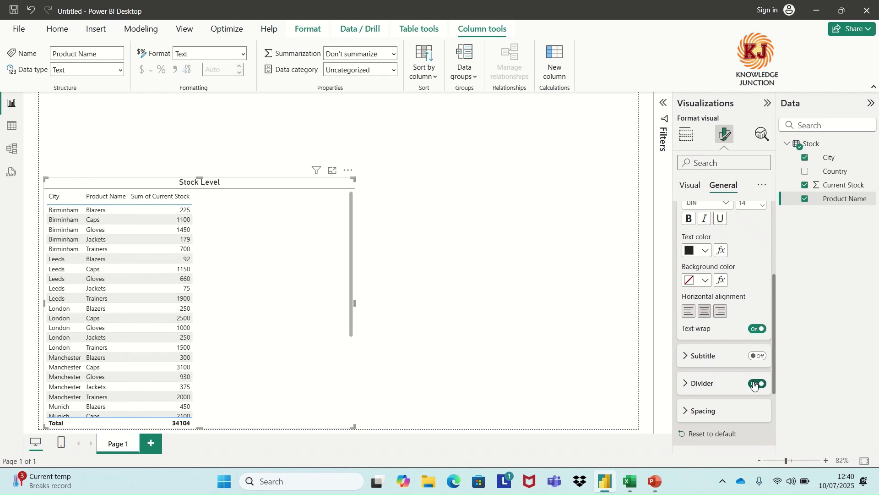
# - Increase the title spacing of the table visual to 10 px, leaving customized spacing off
pyautogui.scroll(-1, 755, 384)
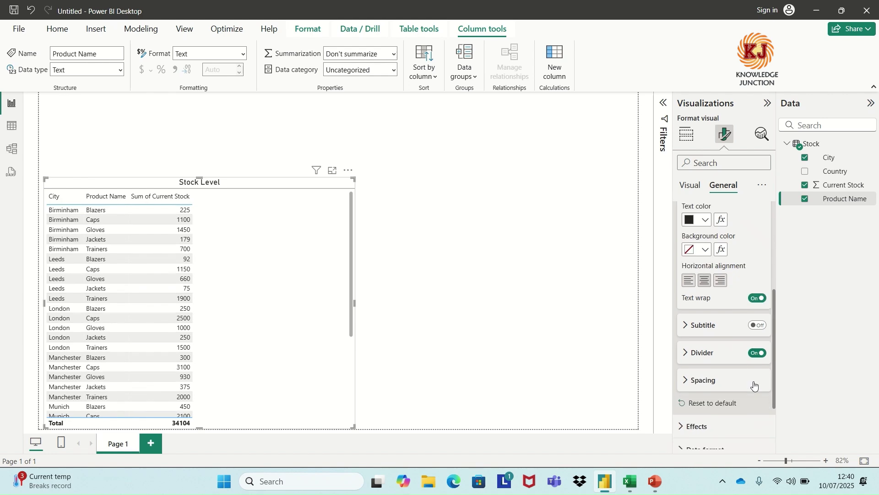
pyautogui.click(686, 381)
pyautogui.scroll(-2, 732, 364)
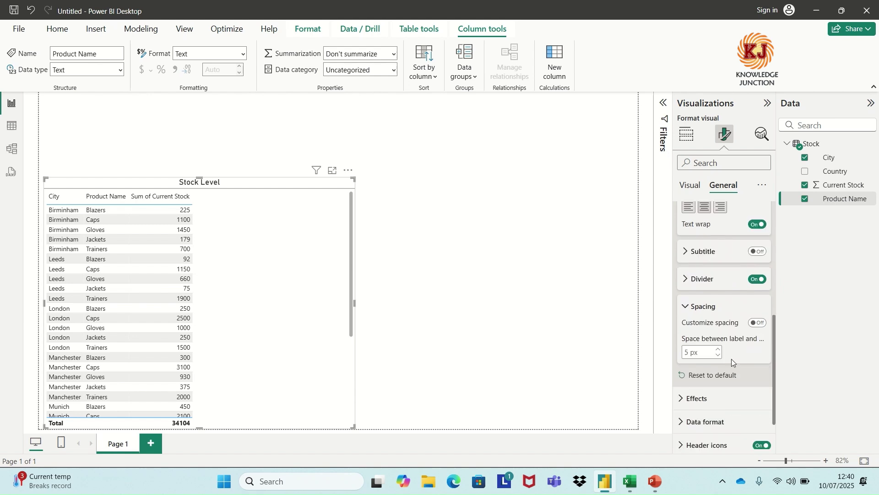
pyautogui.doubleClick(758, 323)
pyautogui.click(718, 350)
pyautogui.click(717, 350)
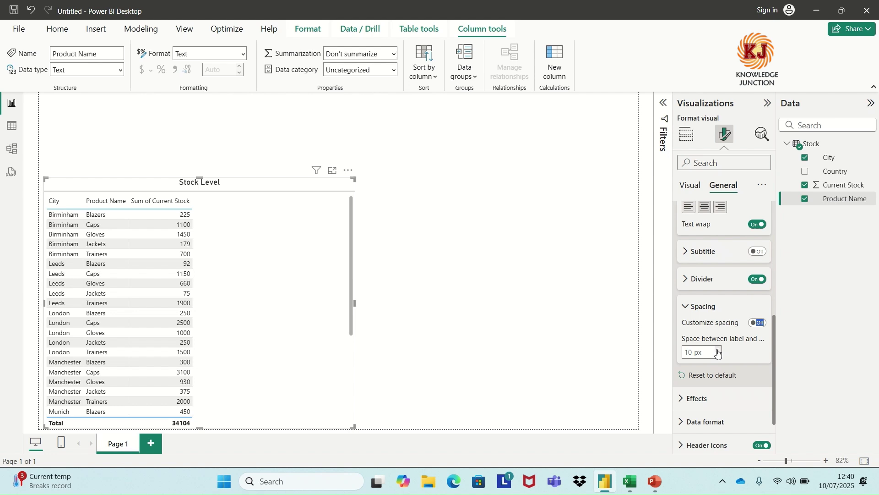
pyautogui.click(687, 307)
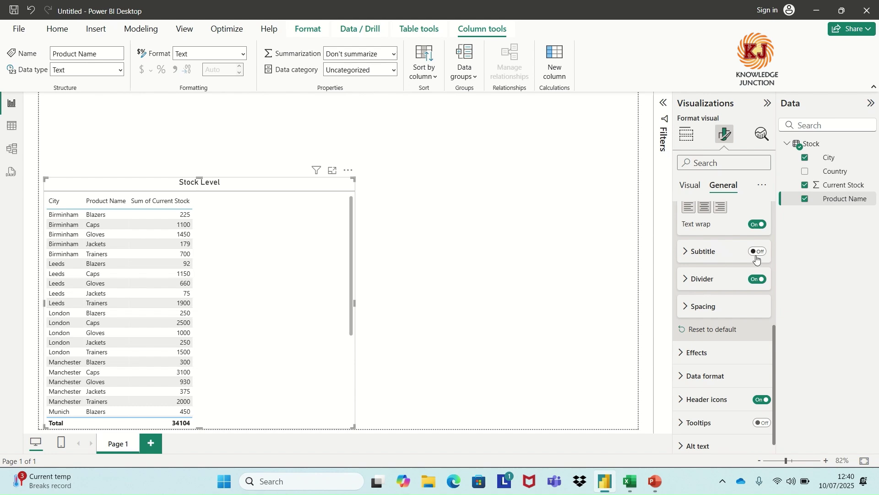
# - Turn on the visual's subtitle with the centered text "Product Stock levels by city"
pyautogui.click(757, 257)
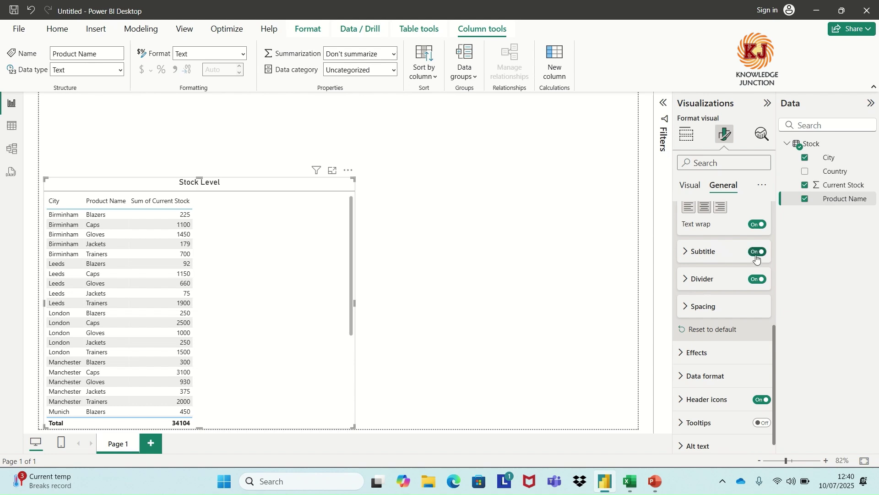
pyautogui.click(685, 251)
pyautogui.click(699, 278)
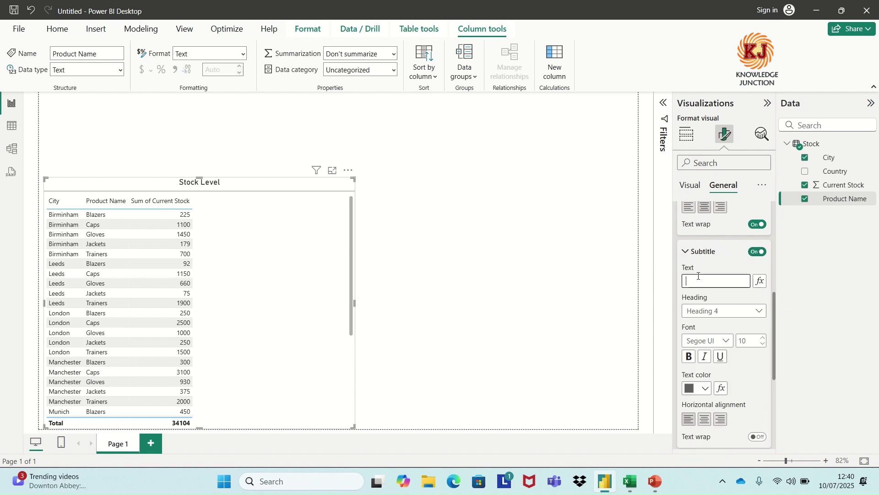
pyautogui.write('Product ')
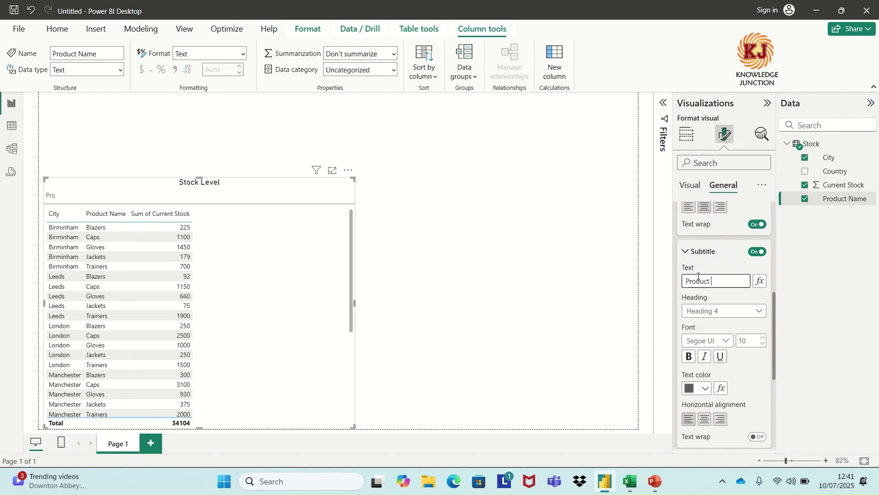
pyautogui.write('Stock levels')
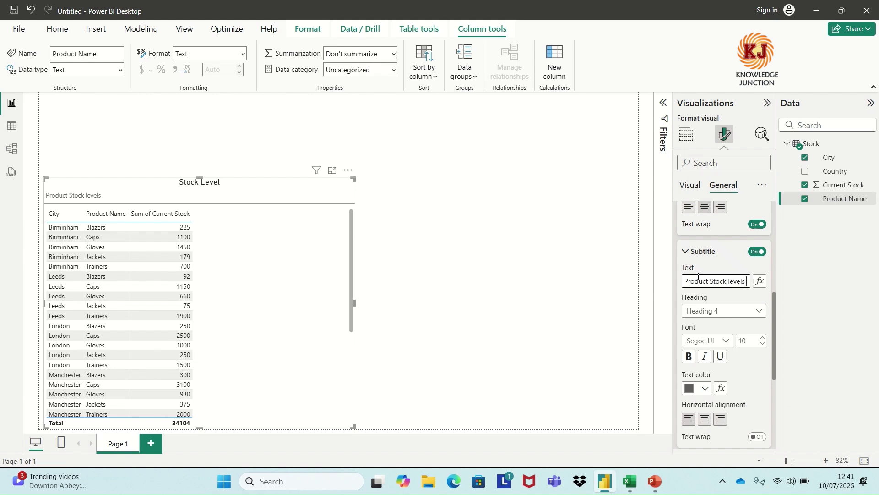
pyautogui.write(' by city')
pyautogui.click(703, 422)
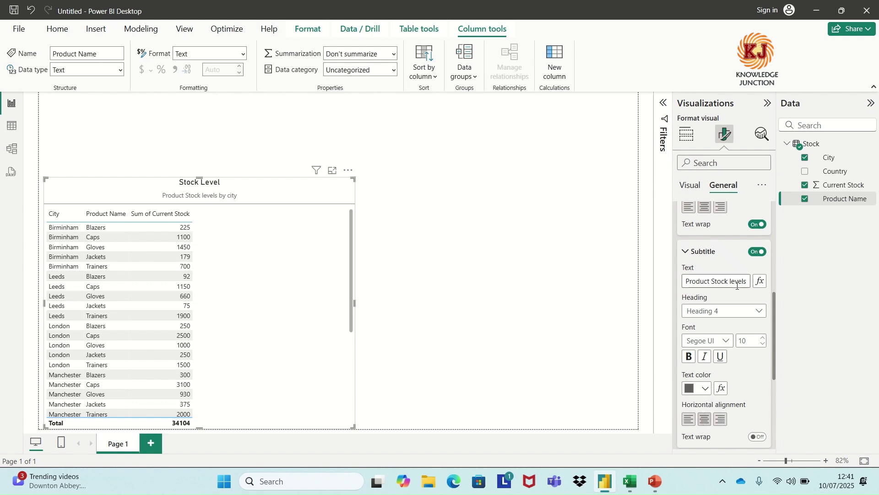
# - Color the Stock Level title text dark blue and underline it
pyautogui.scroll(4, 729, 312)
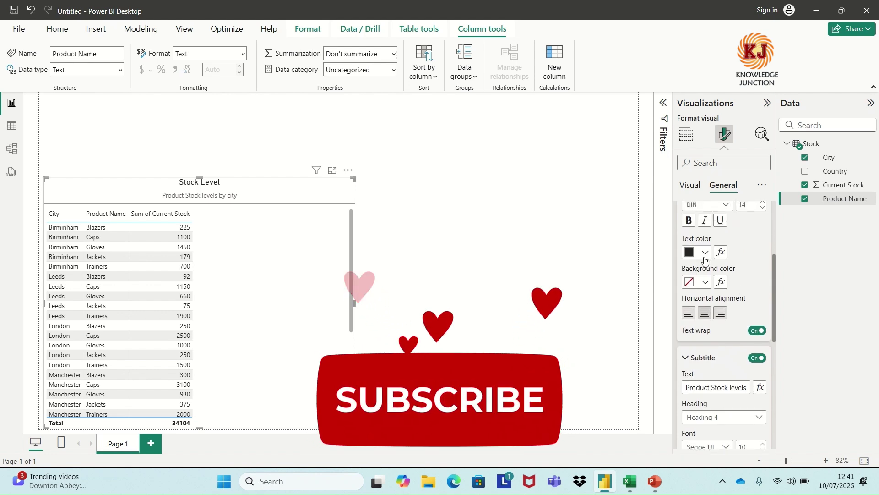
pyautogui.click(705, 253)
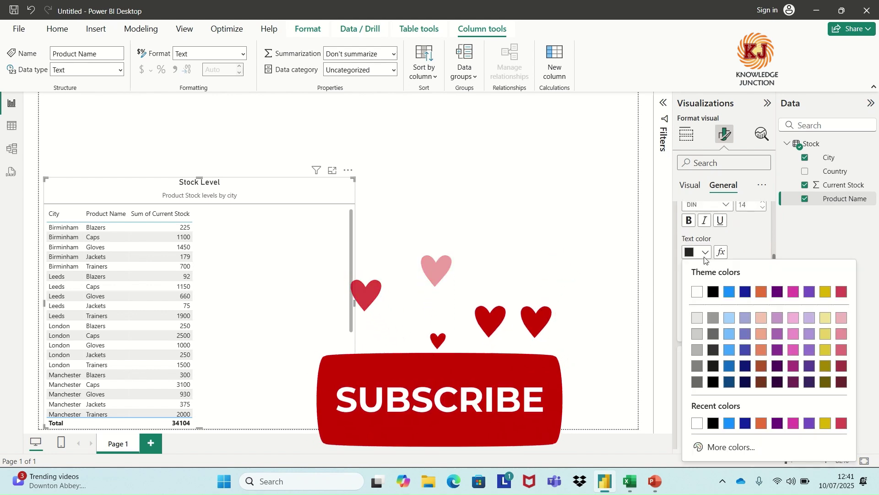
pyautogui.click(746, 292)
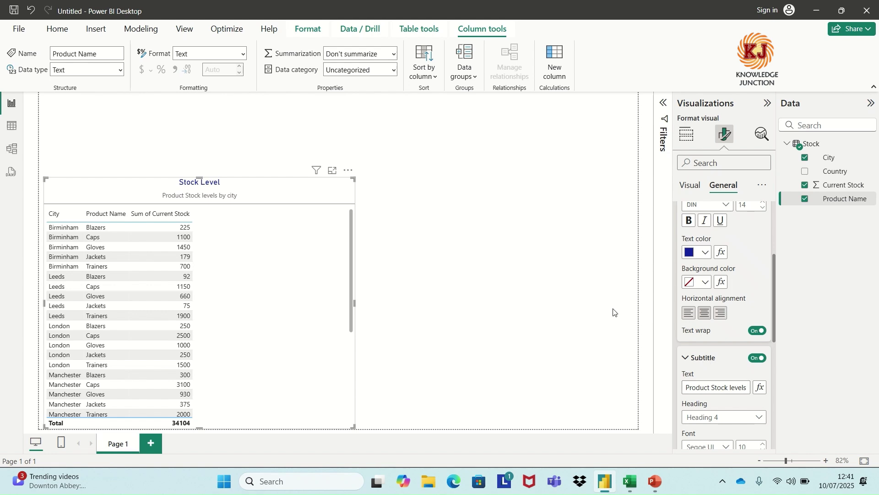
pyautogui.click(720, 220)
# - Increase the Stock Level title's font size to 22
pyautogui.scroll(2, 747, 220)
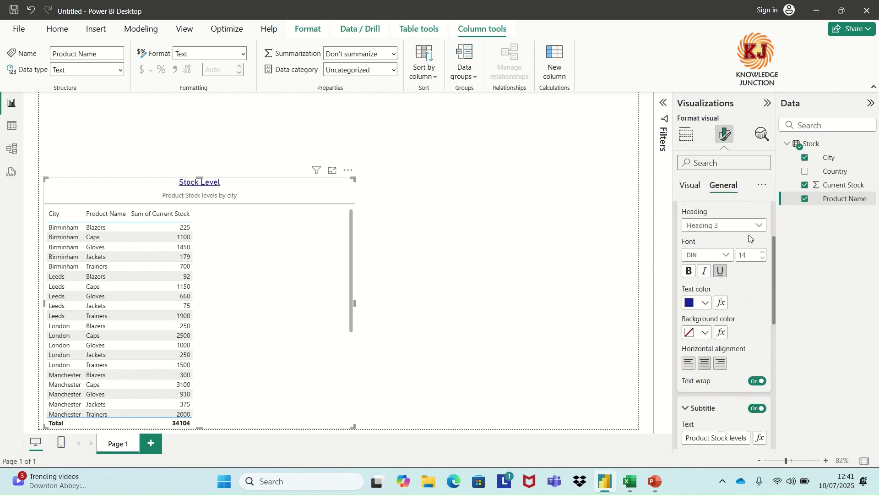
pyautogui.click(763, 254)
pyautogui.click(763, 254)
pyautogui.click(763, 253)
pyautogui.click(763, 254)
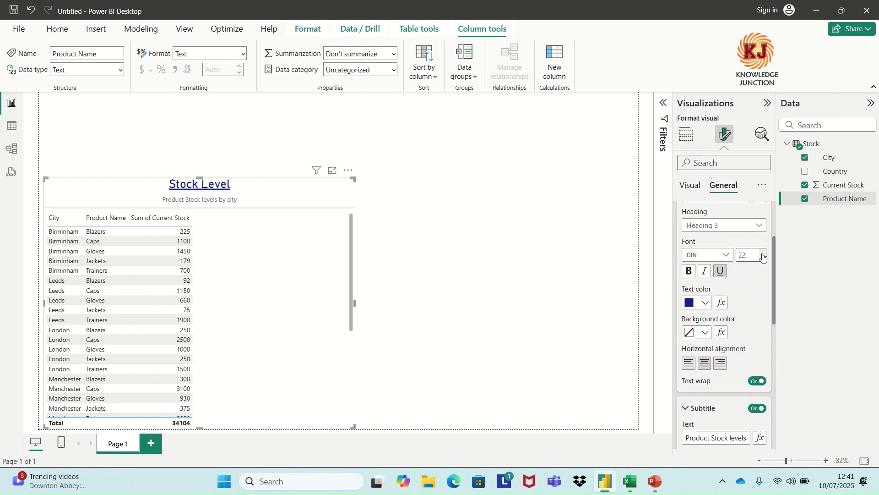
# - Move the table visual up and slightly right on the page, and place the Product Name column before City
pyautogui.moveTo(248, 192); pyautogui.dragTo(275, 143)
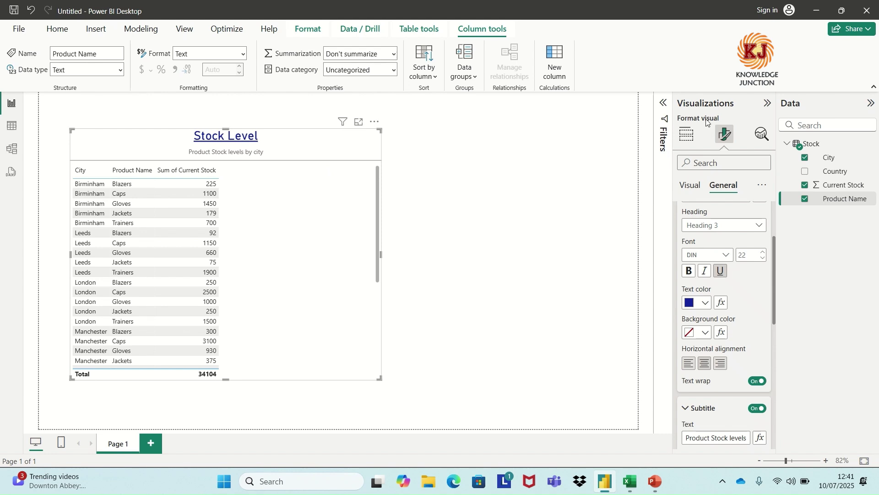
pyautogui.click(686, 137)
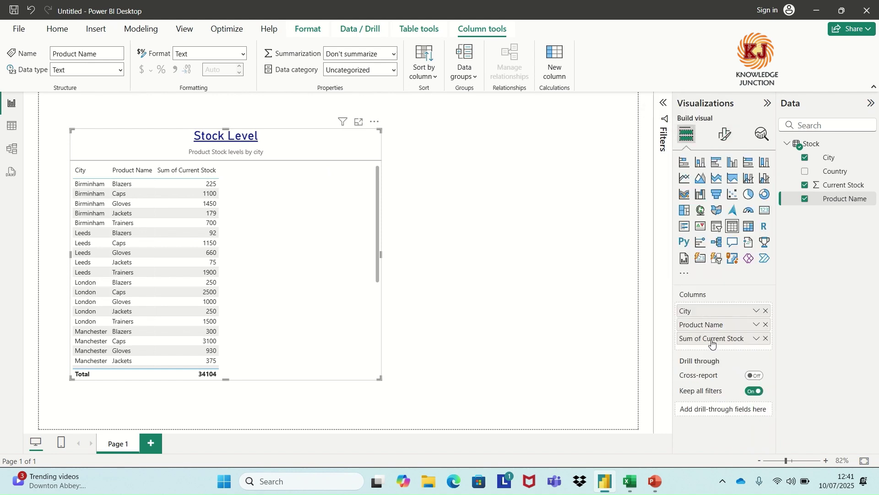
pyautogui.moveTo(716, 327); pyautogui.dragTo(716, 308)
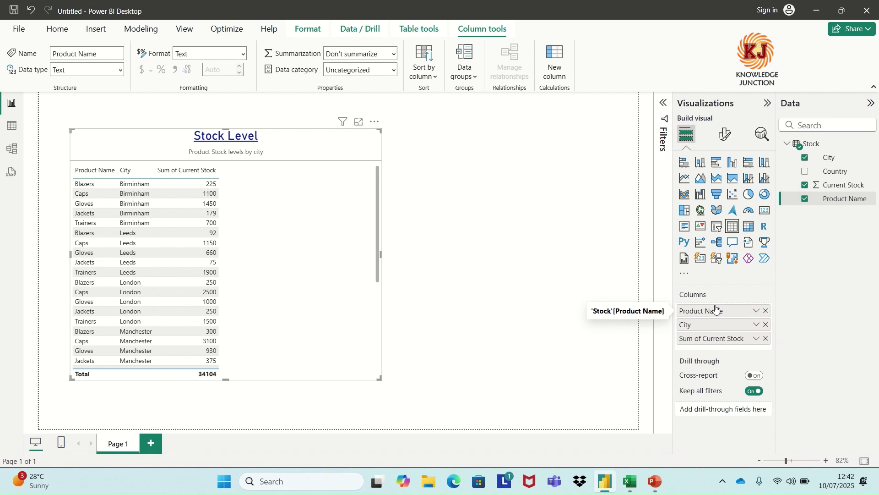
# - Rename the Sum of Current Stock column to "Current Stock" for this visual
pyautogui.rightClick(706, 340)
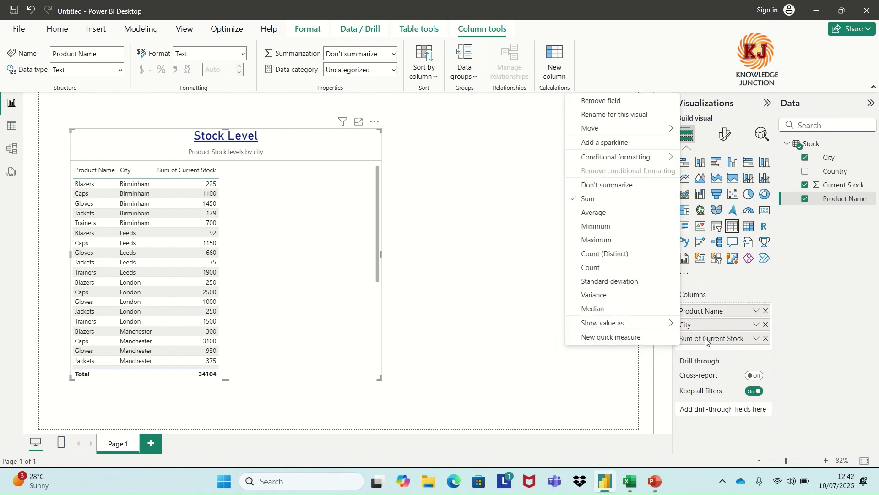
pyautogui.click(597, 116)
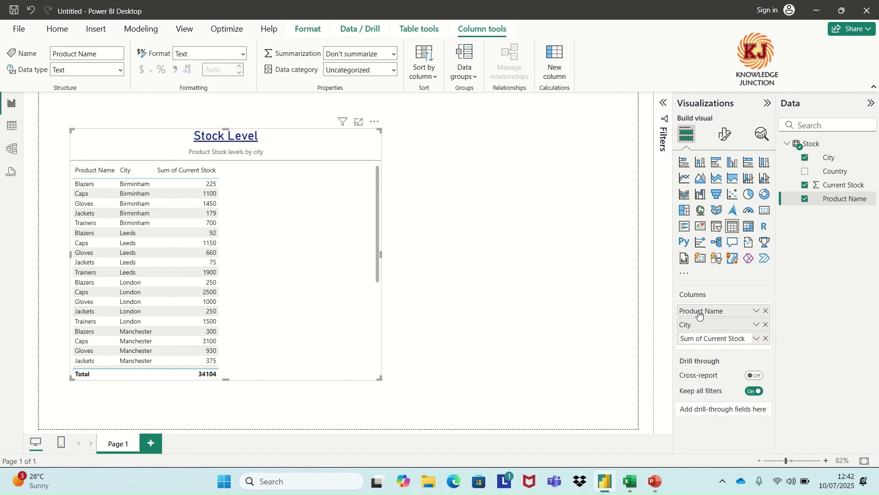
pyautogui.click(704, 340)
pyautogui.press('BackSpace')
pyautogui.press('BackSpace')
pyautogui.press('BackSpace')
pyautogui.press('BackSpace')
pyautogui.press('BackSpace')
pyautogui.press('BackSpace')
pyautogui.press('BackSpace')
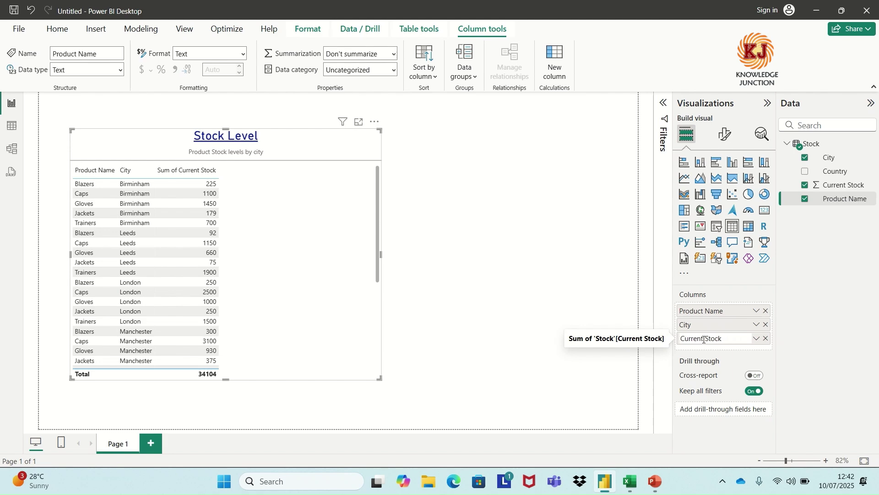
pyautogui.press('Return')
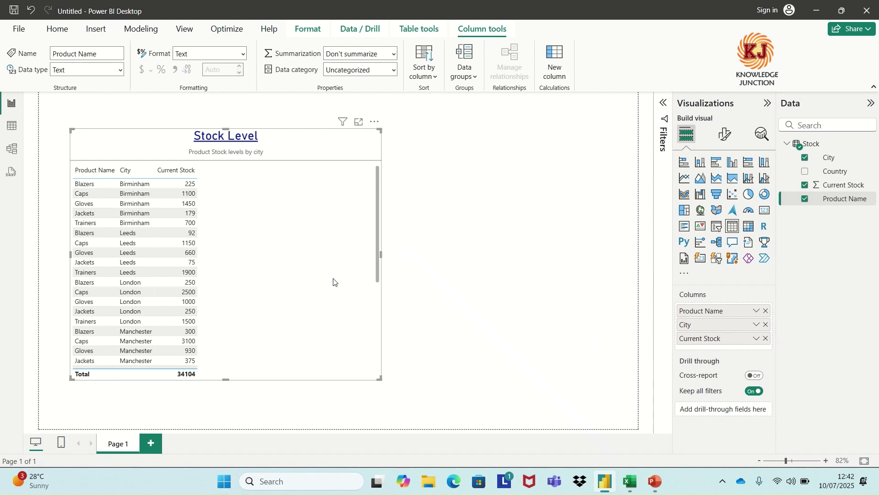
# - Fill the background of the table's column headers with light blue
pyautogui.click(727, 136)
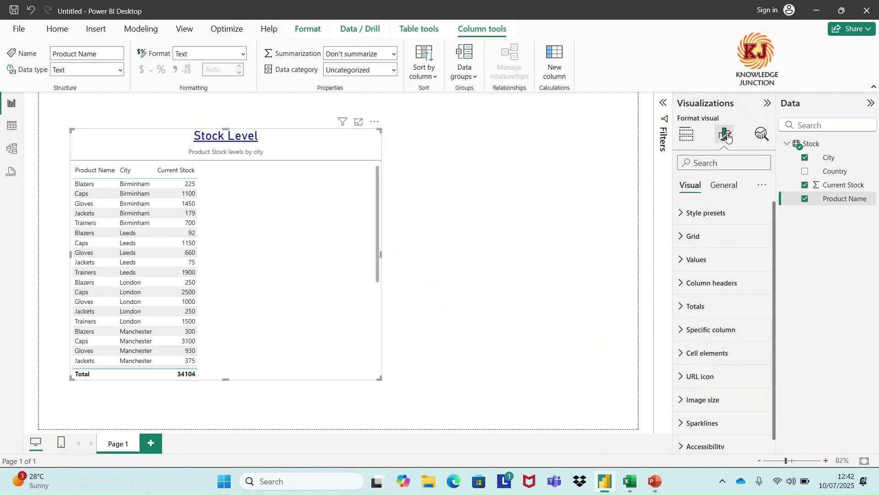
pyautogui.scroll(-1, 705, 311)
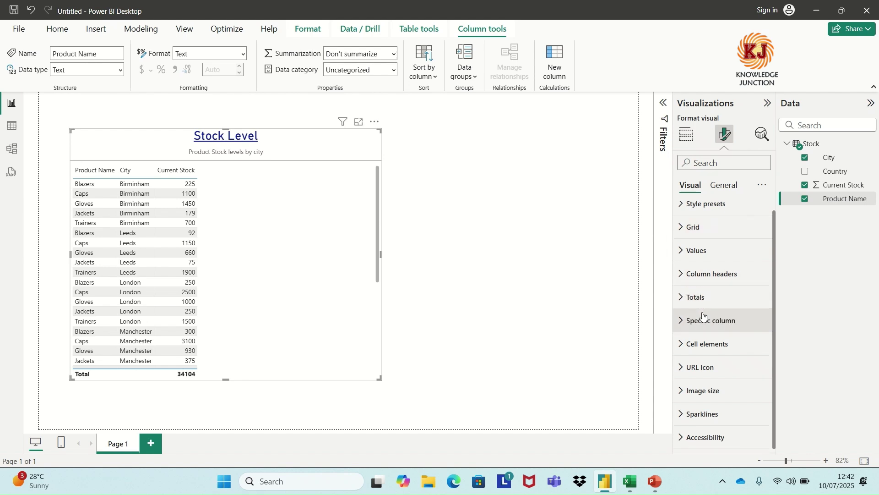
pyautogui.click(684, 276)
pyautogui.scroll(-2, 730, 397)
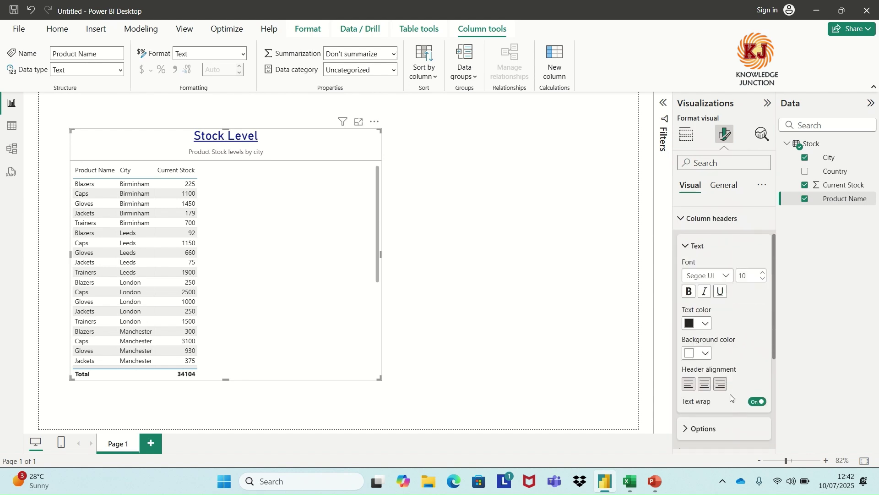
pyautogui.scroll(-2, 731, 397)
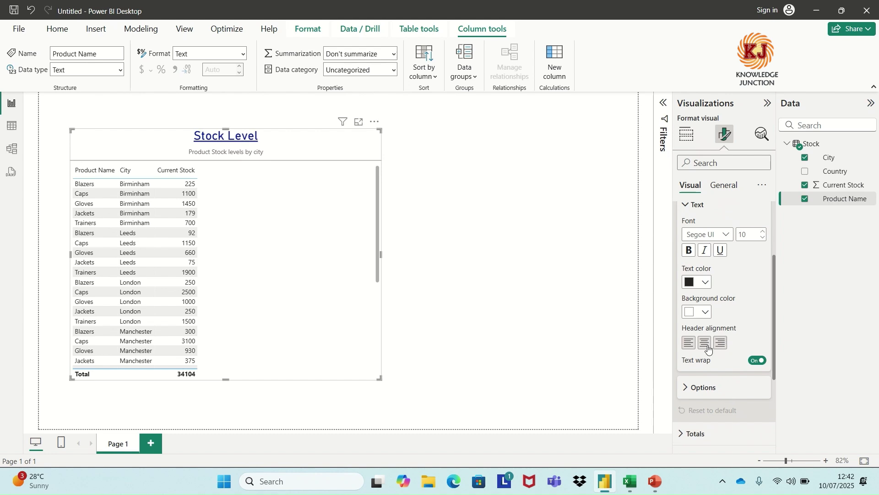
pyautogui.click(706, 312)
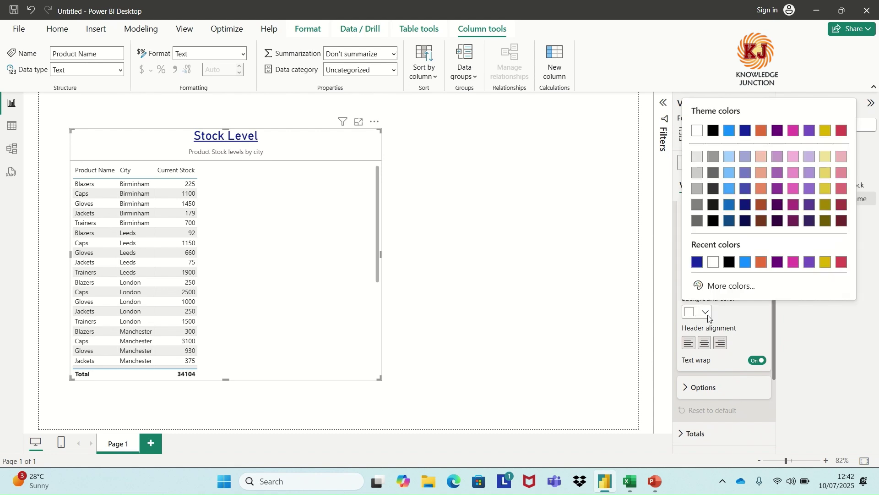
pyautogui.click(729, 157)
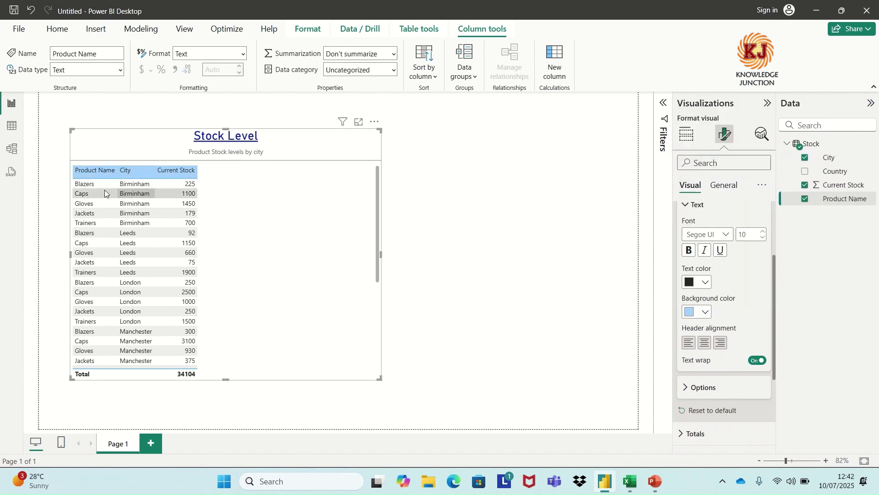
# - Format the column headers with white text on a dark blue background at font size 15
pyautogui.click(704, 284)
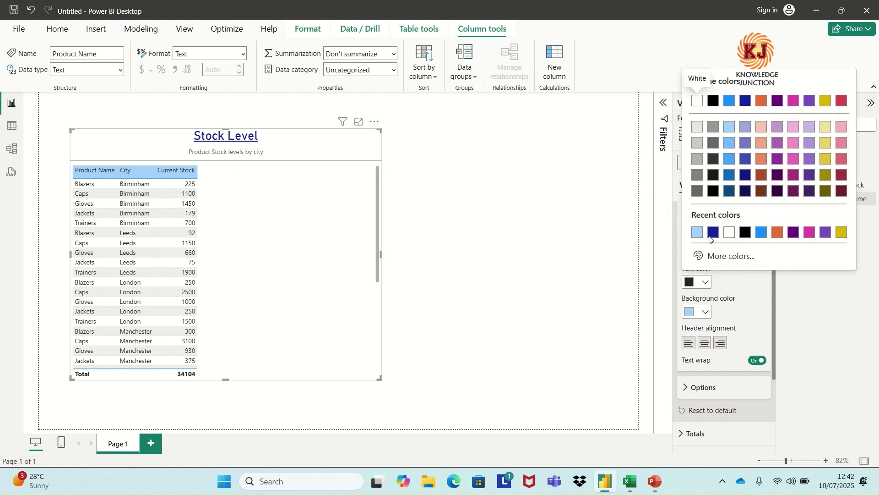
pyautogui.click(697, 102)
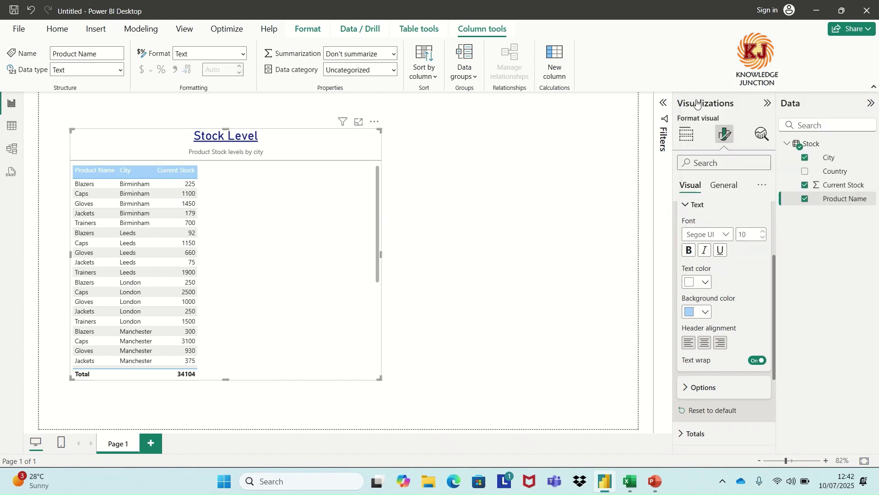
pyautogui.click(706, 312)
pyautogui.click(746, 131)
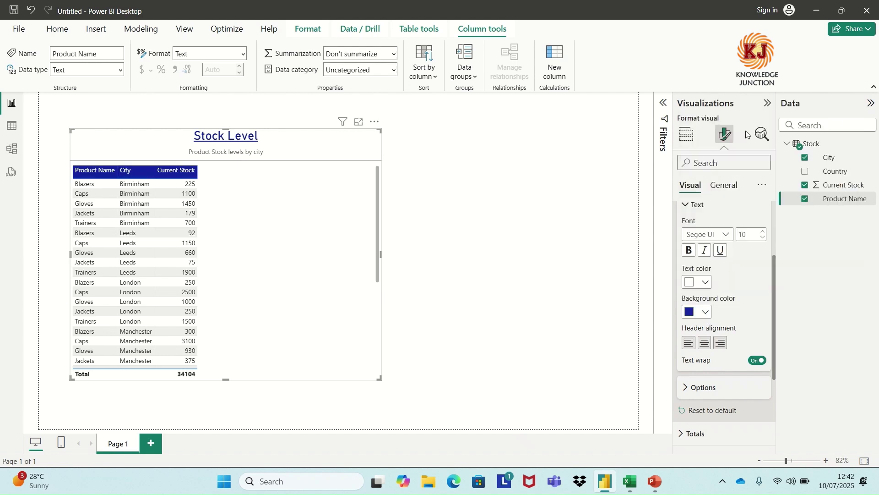
pyautogui.click(764, 233)
pyautogui.click(764, 233)
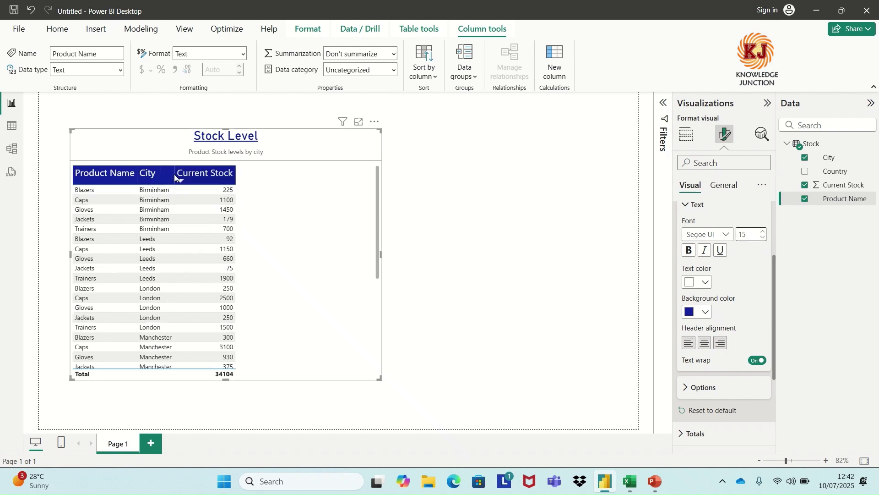
# - Widen the City, Product Name and Current Stock columns, and center the column header text
pyautogui.moveTo(174, 174); pyautogui.dragTo(194, 174)
pyautogui.click(135, 179)
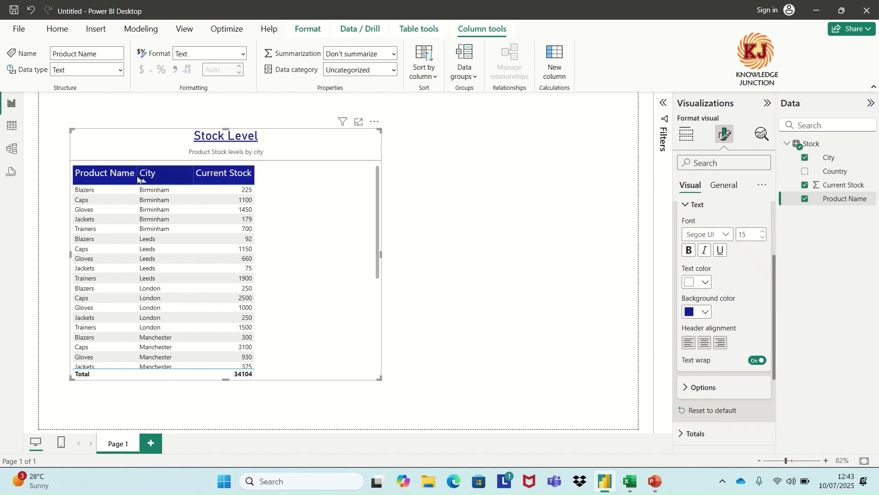
pyautogui.moveTo(135, 172); pyautogui.dragTo(169, 173)
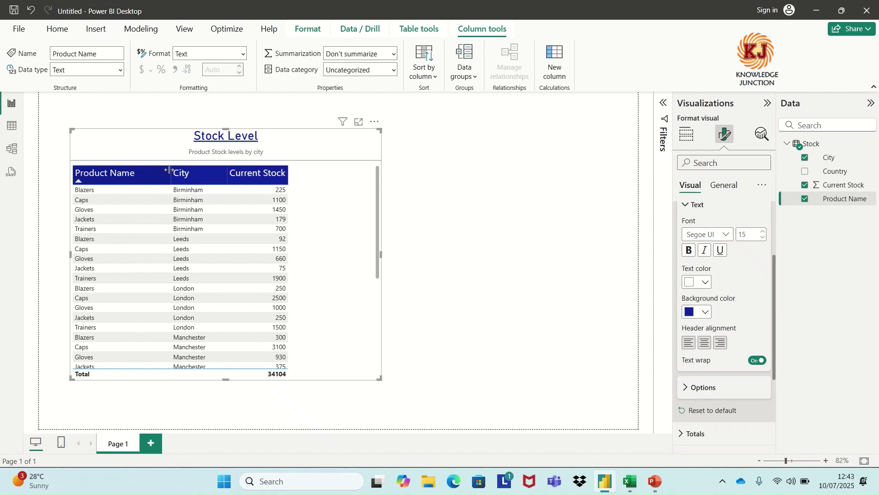
pyautogui.moveTo(288, 171); pyautogui.dragTo(348, 180)
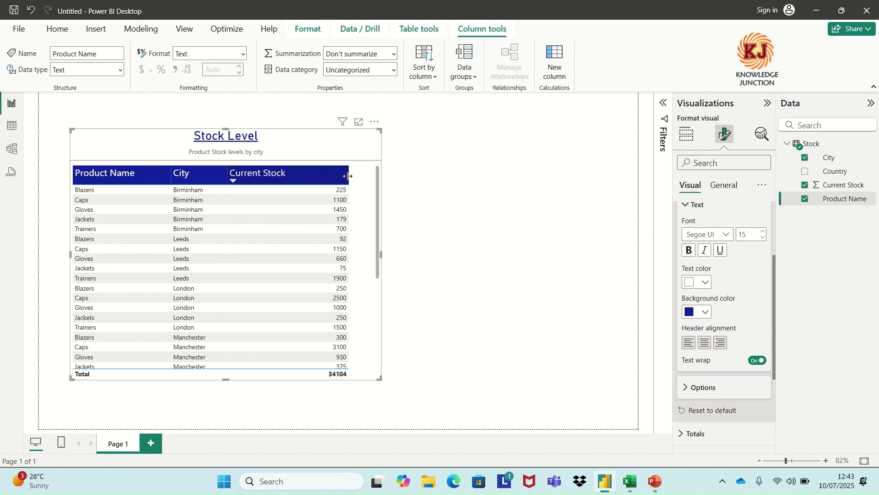
pyautogui.moveTo(347, 176); pyautogui.dragTo(304, 176)
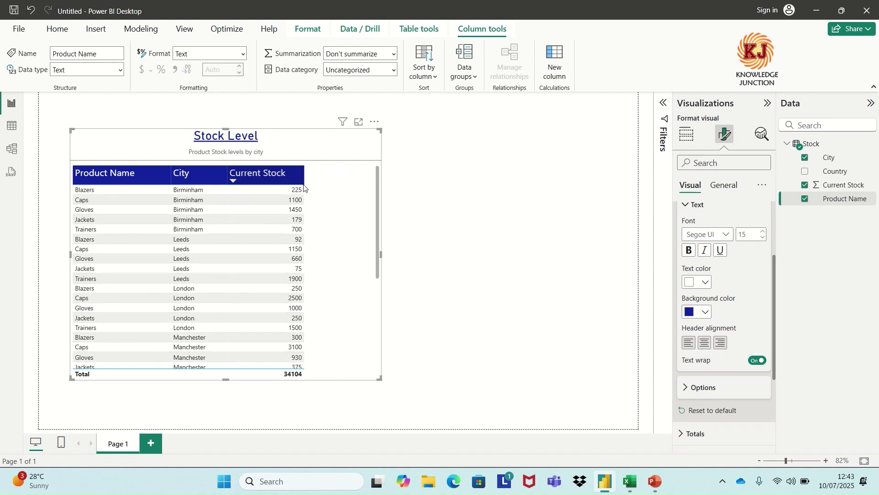
pyautogui.click(705, 344)
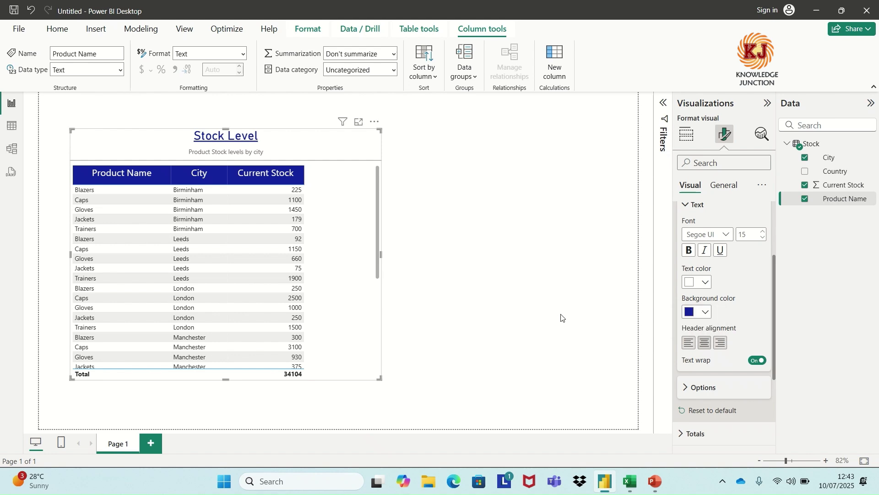
# - Look through the column header options and the remaining formatting sections of the table
pyautogui.scroll(-3, 751, 341)
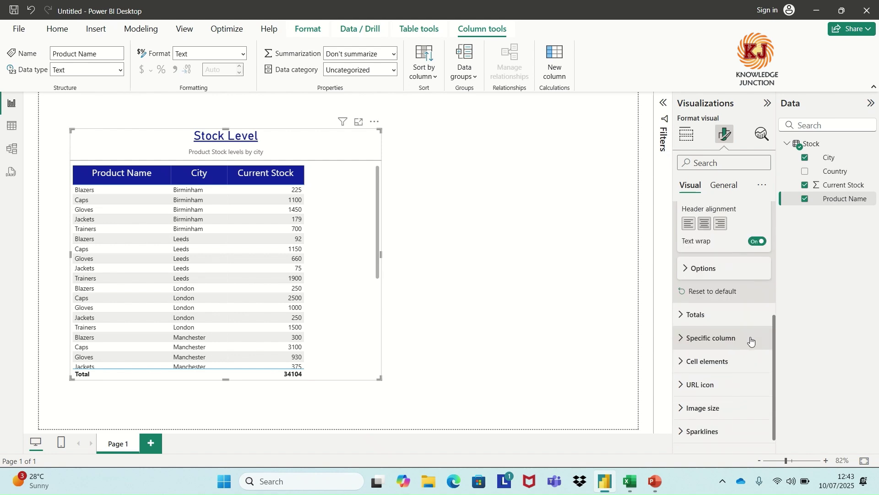
pyautogui.click(688, 271)
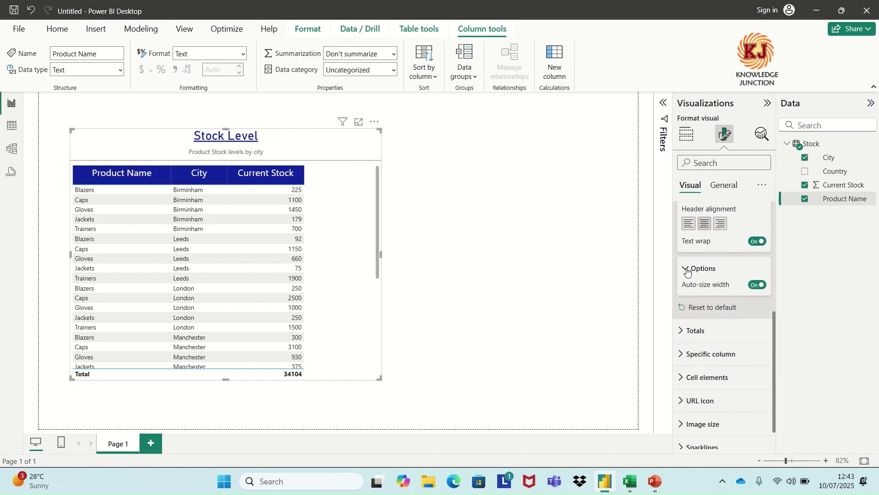
pyautogui.click(687, 269)
pyautogui.scroll(-1, 692, 263)
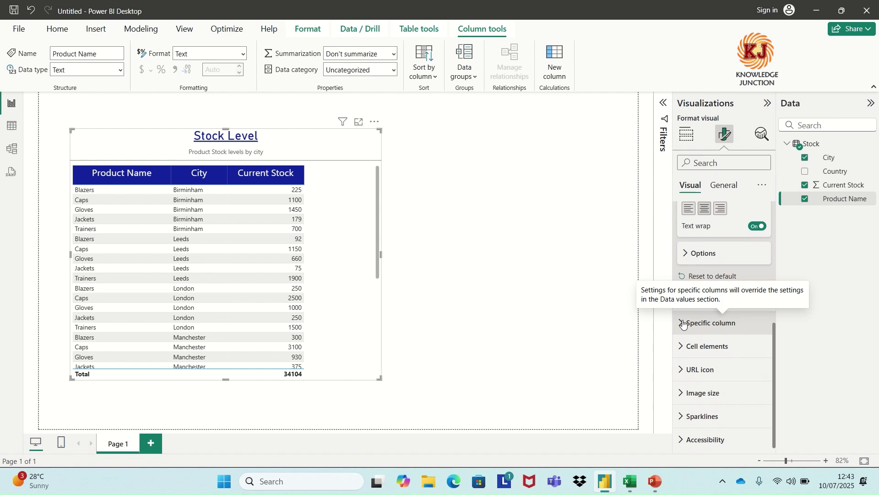
pyautogui.scroll(-1, 683, 324)
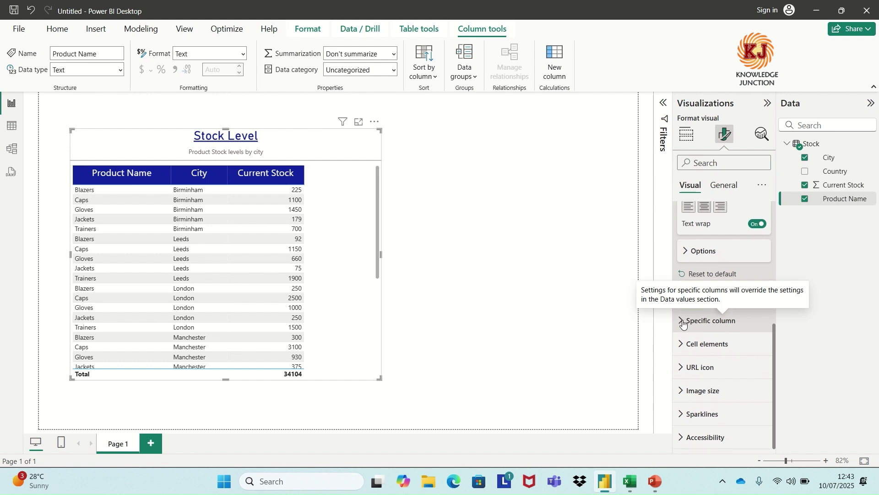
pyautogui.scroll(4, 696, 283)
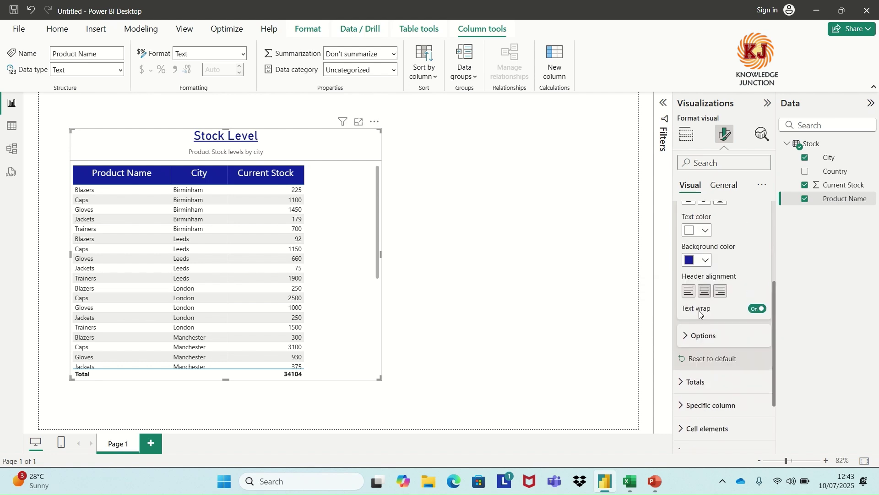
pyautogui.scroll(3, 698, 305)
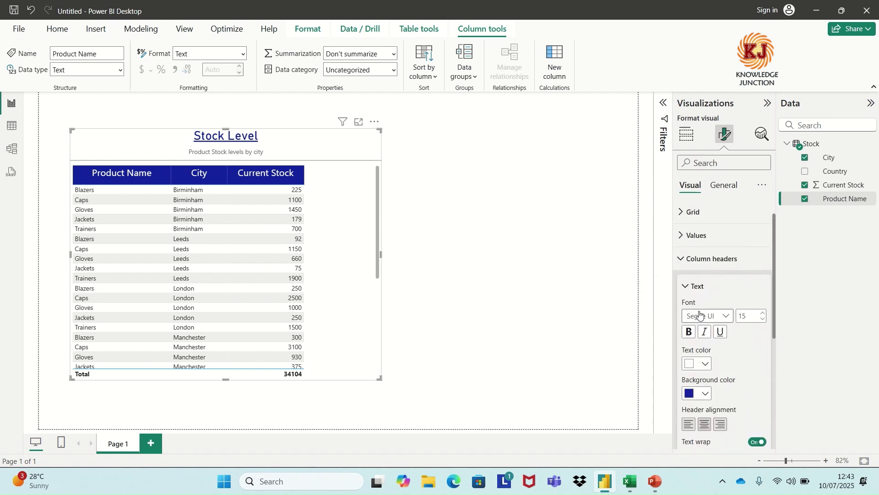
# - Set the table values' alternate background color to white and their font size to 12
pyautogui.click(682, 257)
pyautogui.click(681, 252)
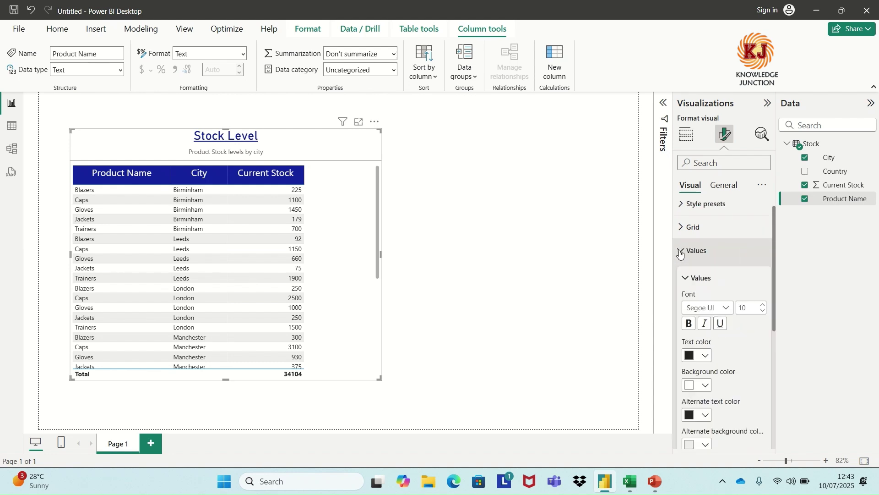
pyautogui.scroll(-2, 680, 253)
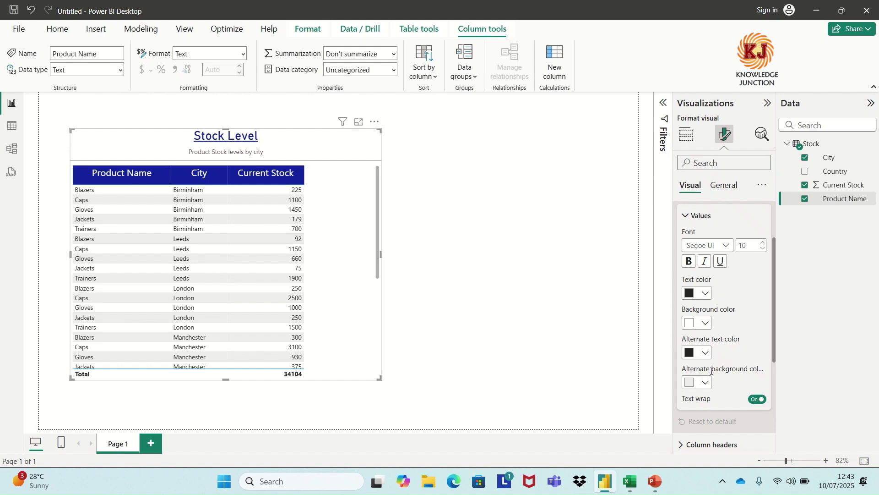
pyautogui.click(705, 383)
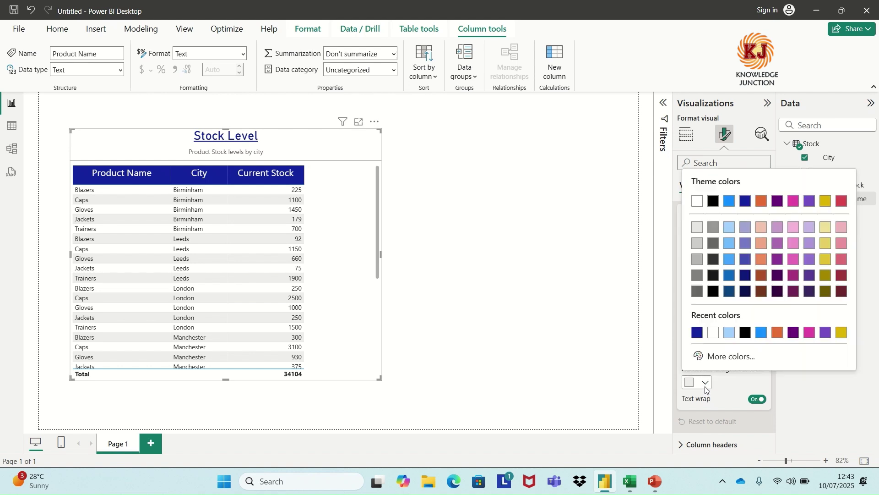
pyautogui.click(694, 200)
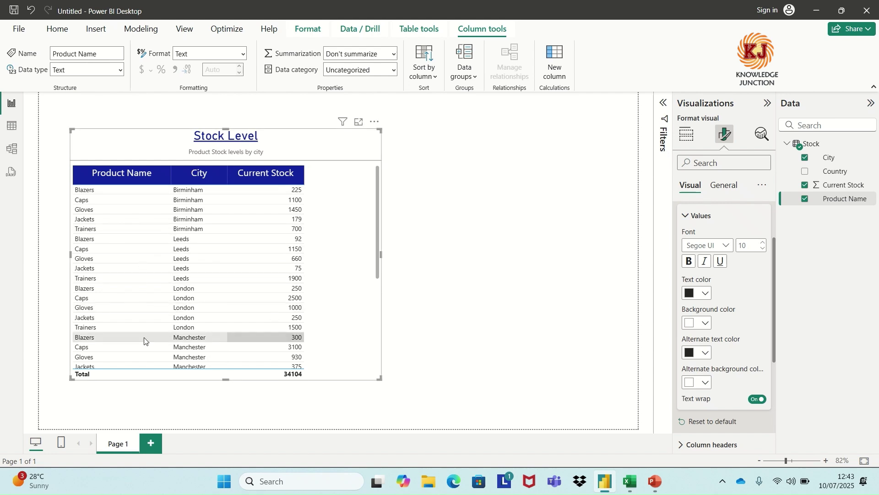
pyautogui.click(765, 243)
# - Turn off the totals row of the Stock Level table
pyautogui.scroll(-2, 747, 309)
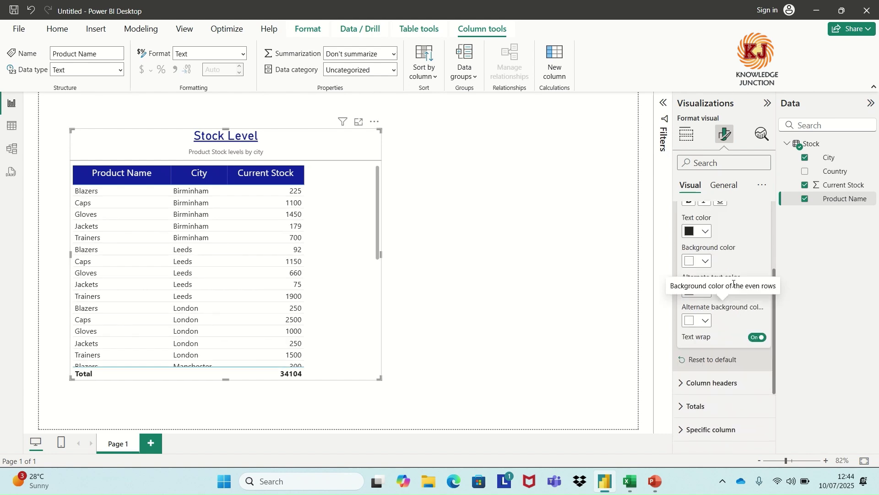
pyautogui.click(688, 401)
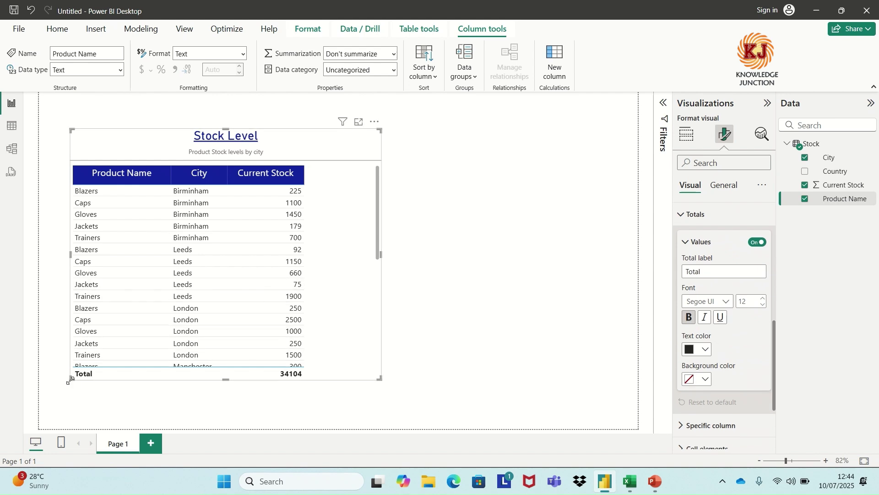
pyautogui.click(757, 243)
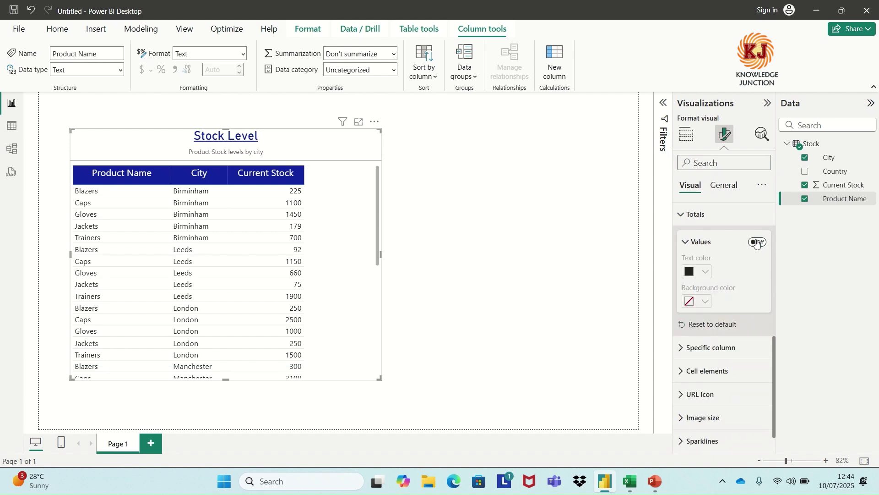
pyautogui.click(757, 243)
pyautogui.click(757, 243)
# - Try the Minimal style preset on the table and switch it to Bold header
pyautogui.scroll(10, 727, 365)
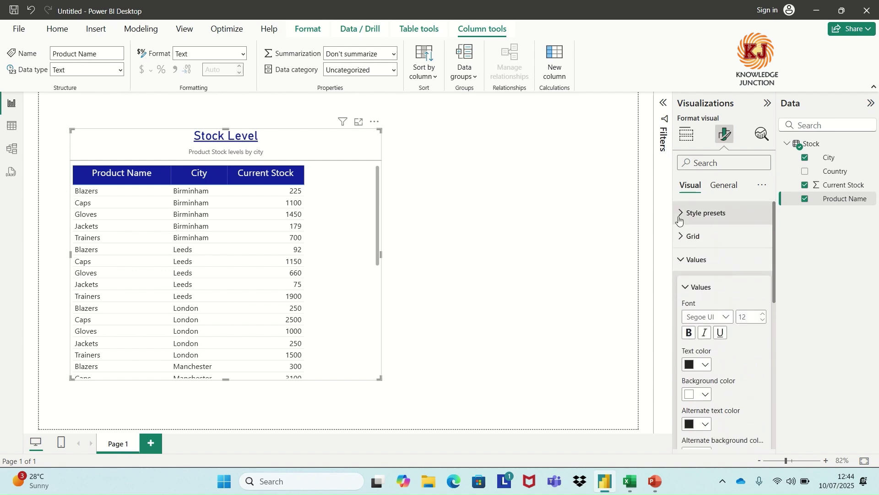
pyautogui.click(679, 241)
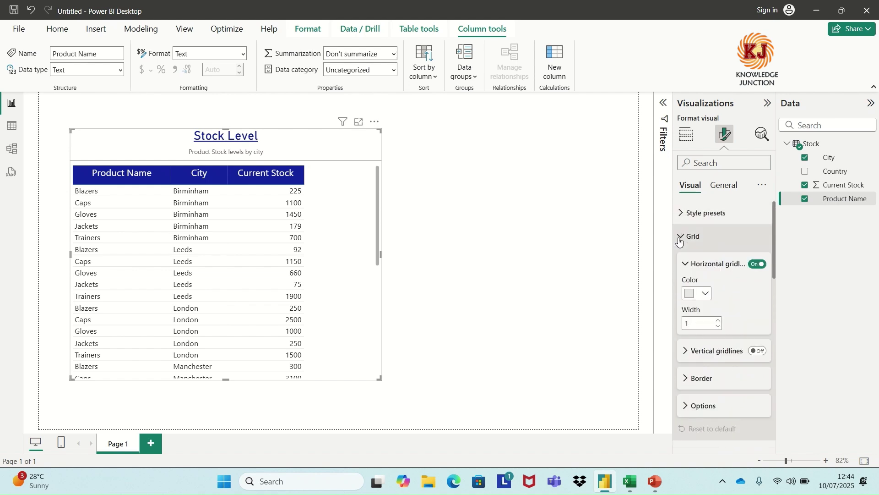
pyautogui.click(681, 210)
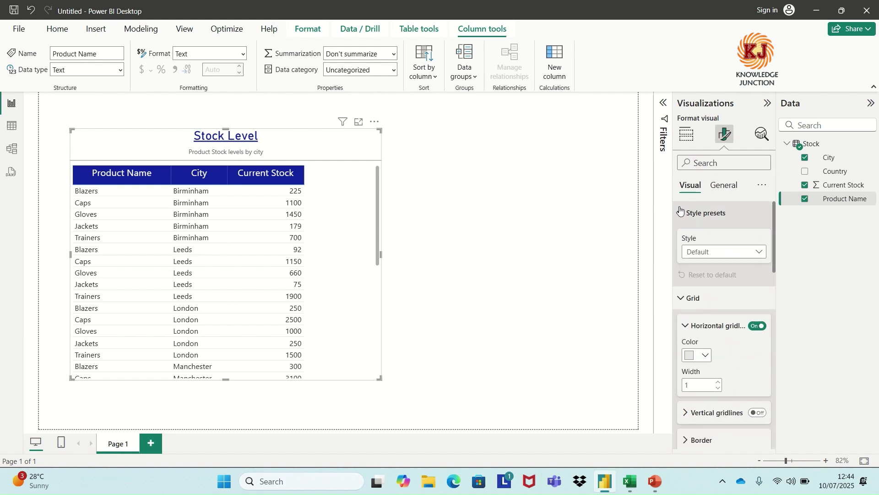
pyautogui.click(762, 255)
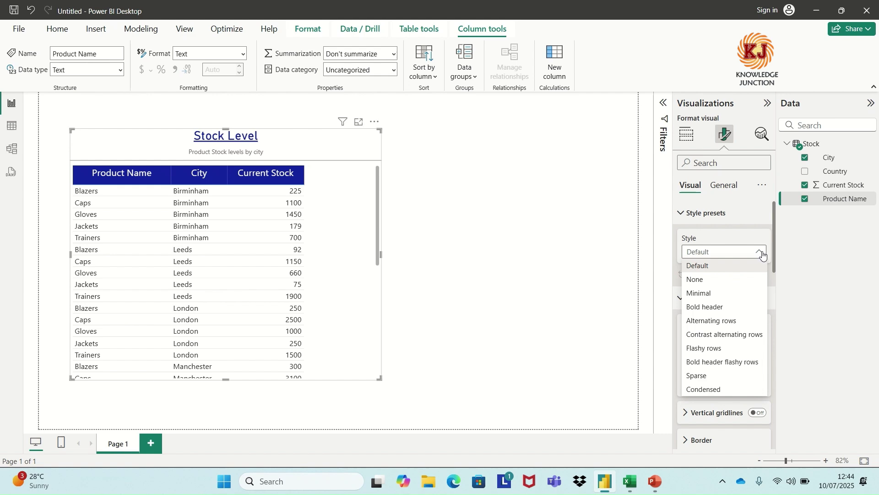
pyautogui.click(721, 293)
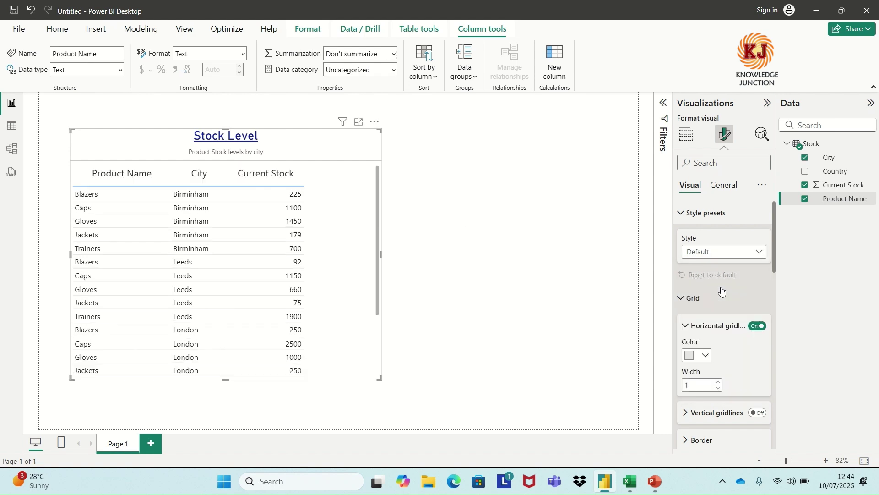
pyautogui.click(737, 252)
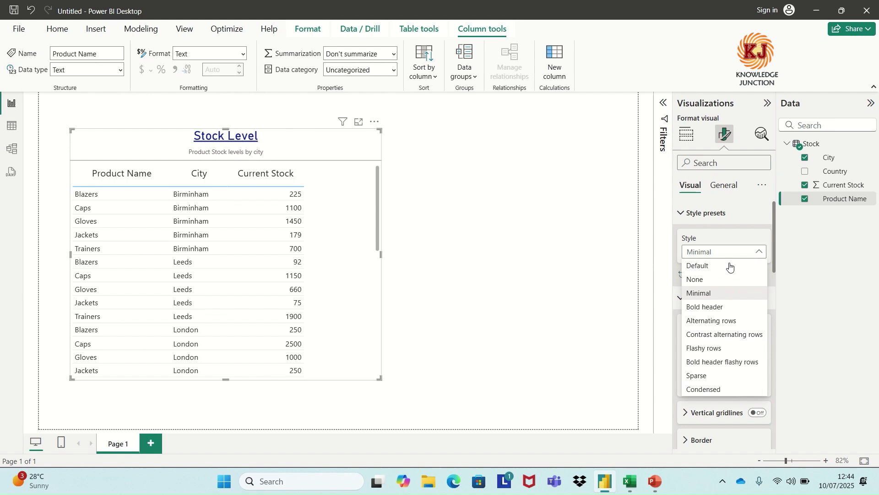
pyautogui.click(714, 308)
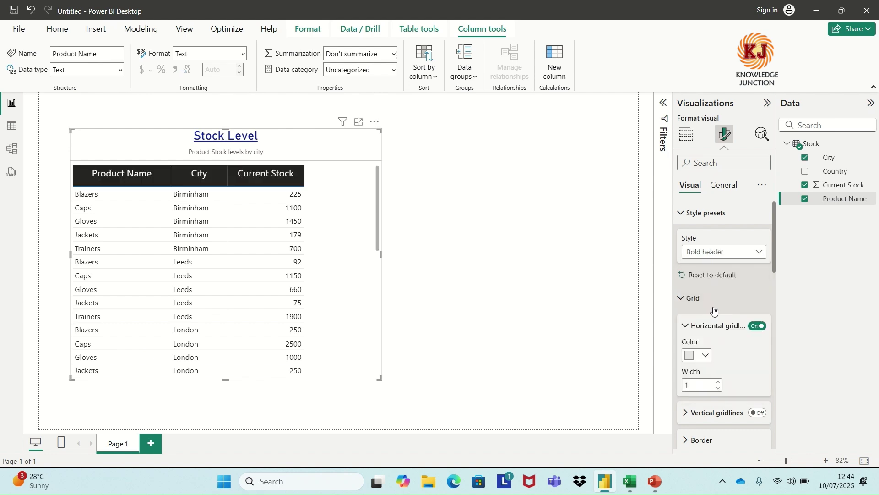
# - Try the Alternating rows and Flashy rows style presets on the Stock Level table and settle on Condensed
pyautogui.click(704, 256)
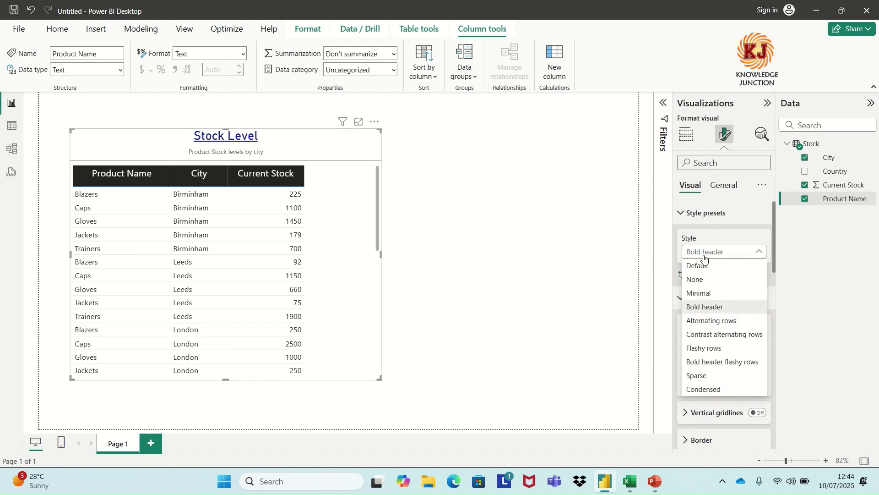
pyautogui.click(716, 322)
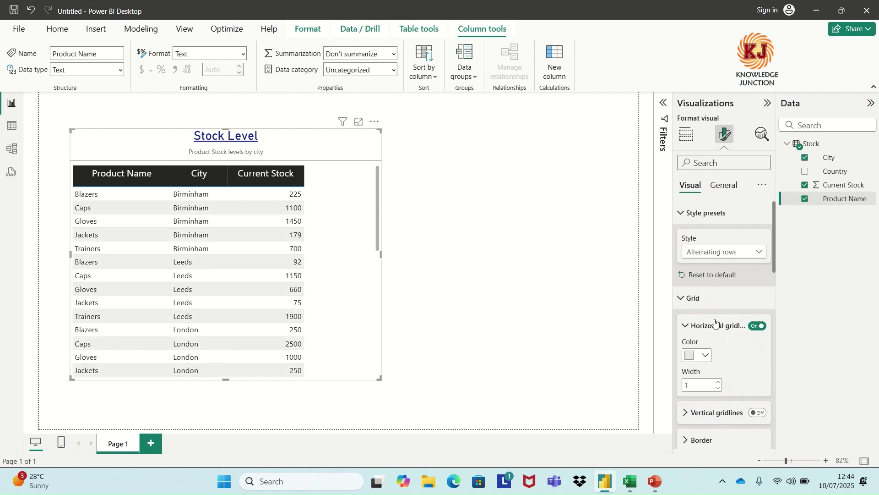
pyautogui.click(730, 256)
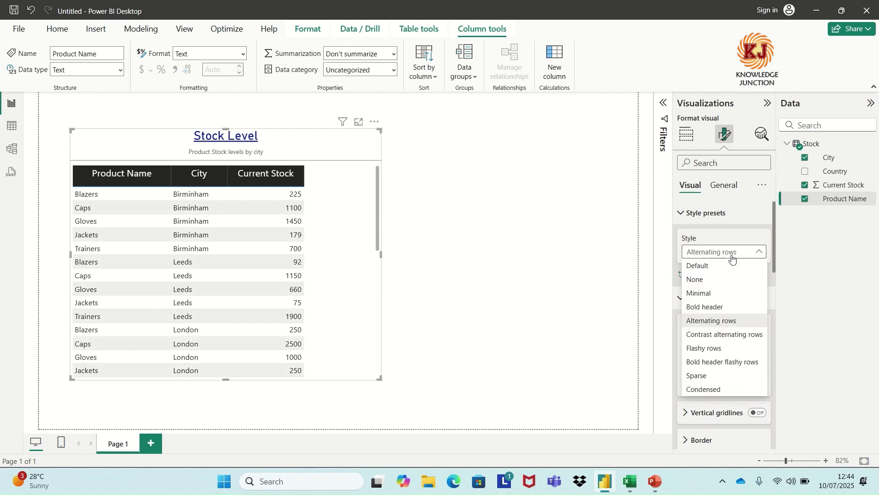
pyautogui.click(718, 348)
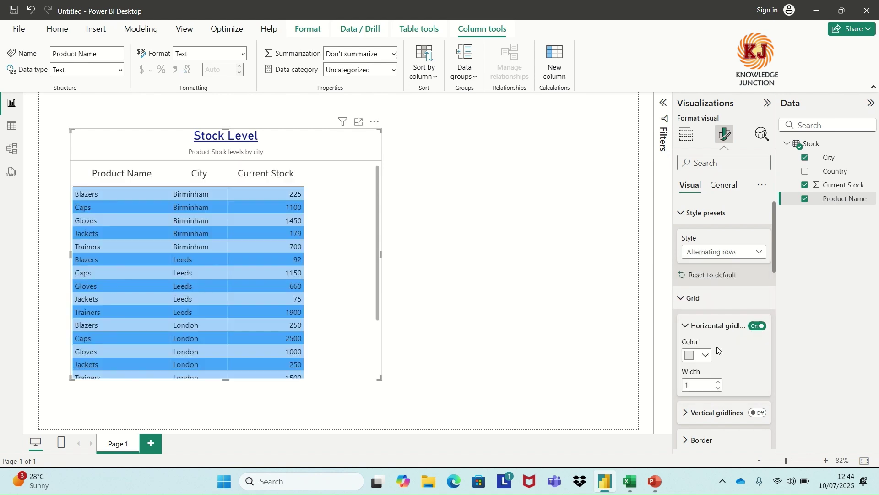
pyautogui.click(725, 251)
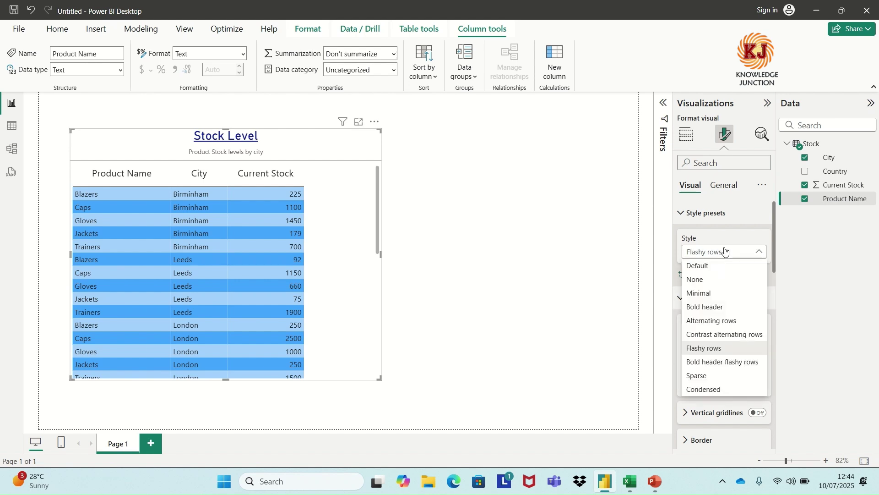
pyautogui.click(706, 389)
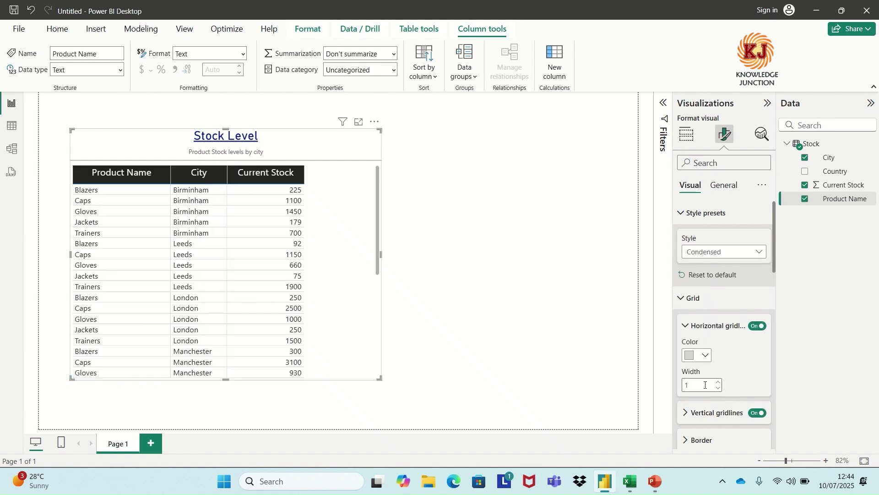
# - Turn on the visual border and the shadow effect for the Stock Level table
pyautogui.click(733, 185)
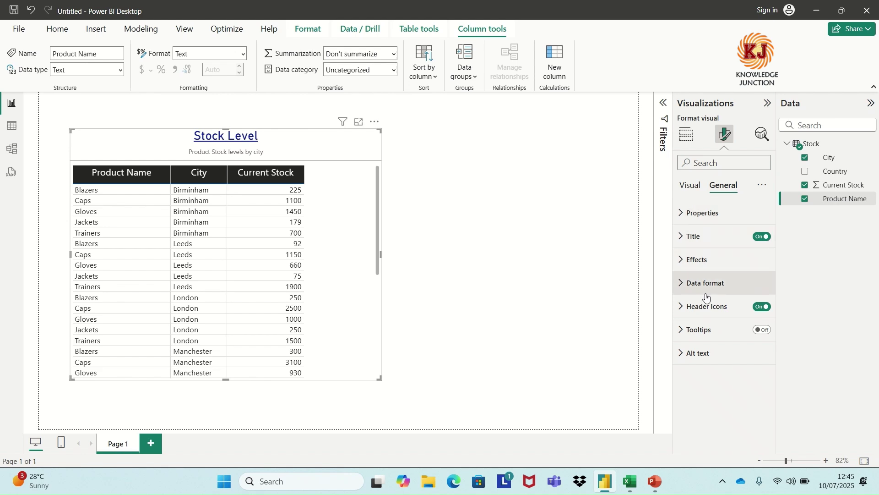
pyautogui.click(681, 268)
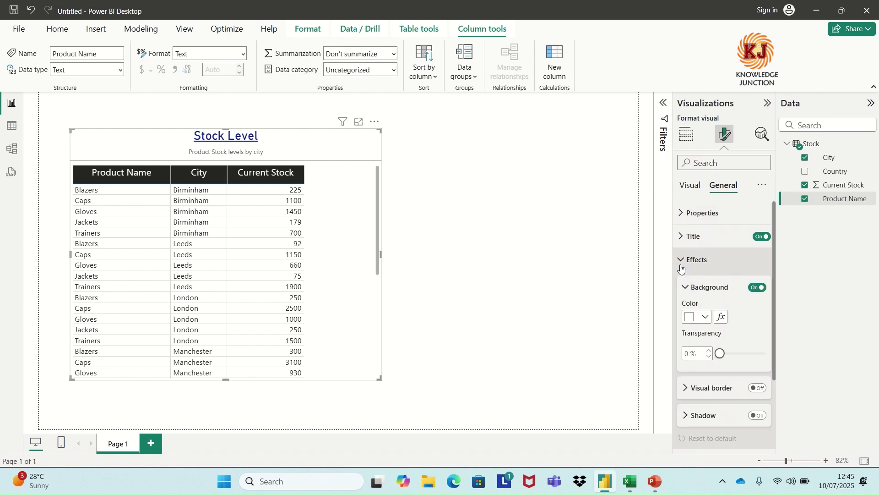
pyautogui.scroll(-1, 732, 337)
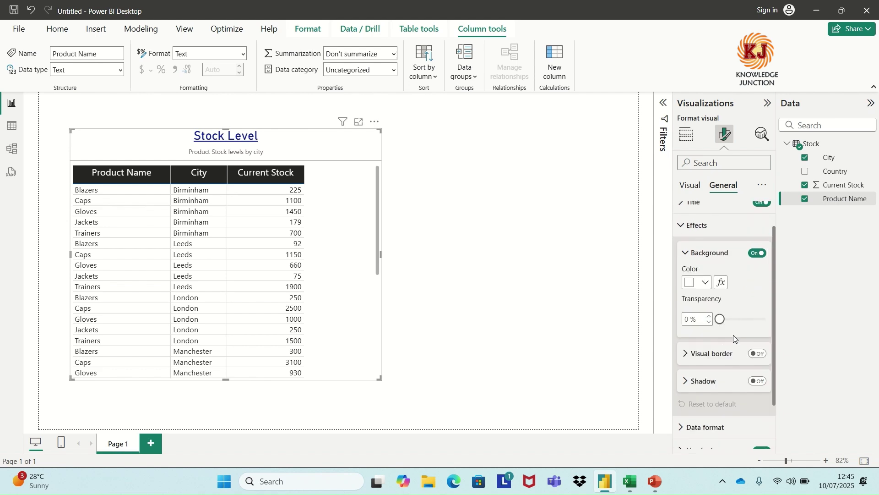
pyautogui.click(757, 354)
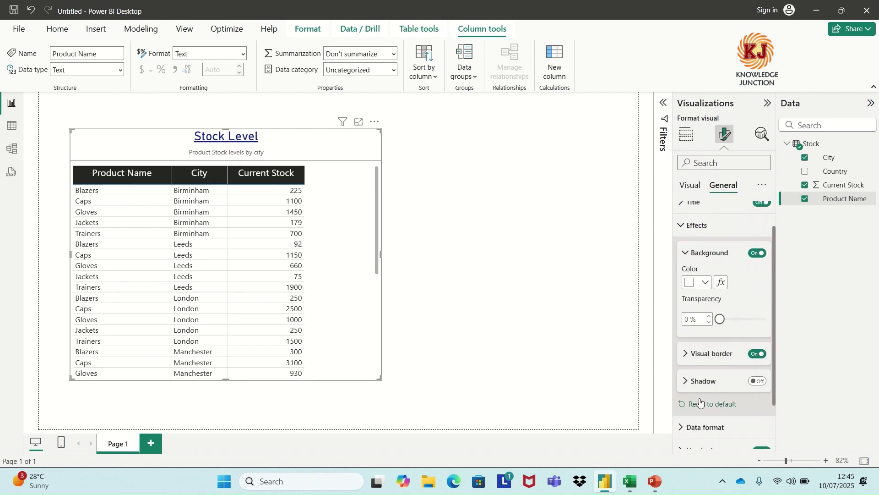
pyautogui.click(755, 382)
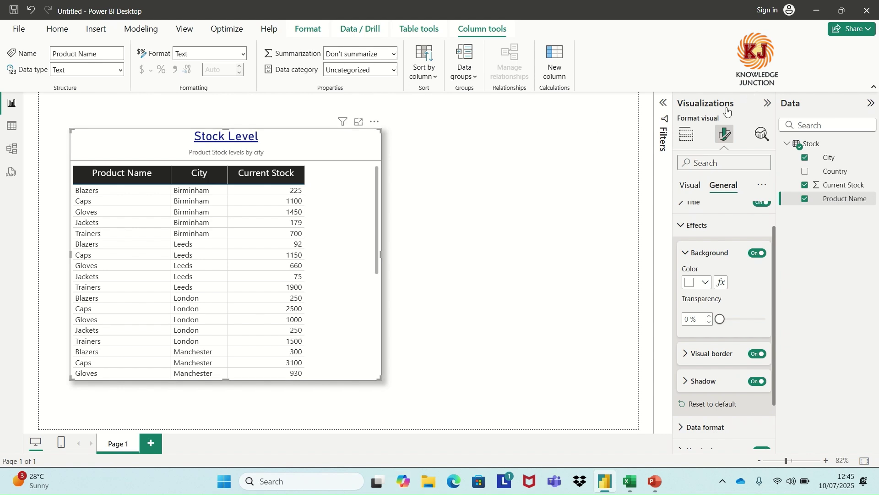
# - Try expanding and collapsing the Filters and Visualizations panes, leaving the Visualizations pane open
pyautogui.click(662, 108)
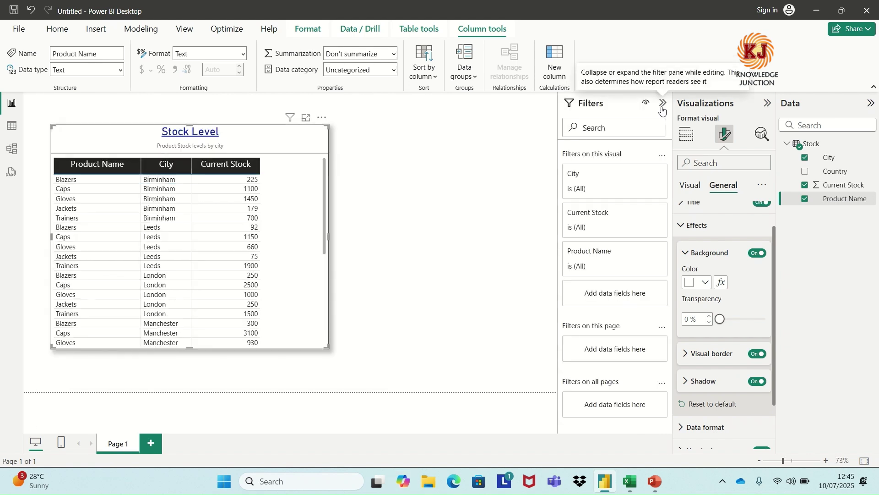
pyautogui.click(651, 102)
pyautogui.click(765, 104)
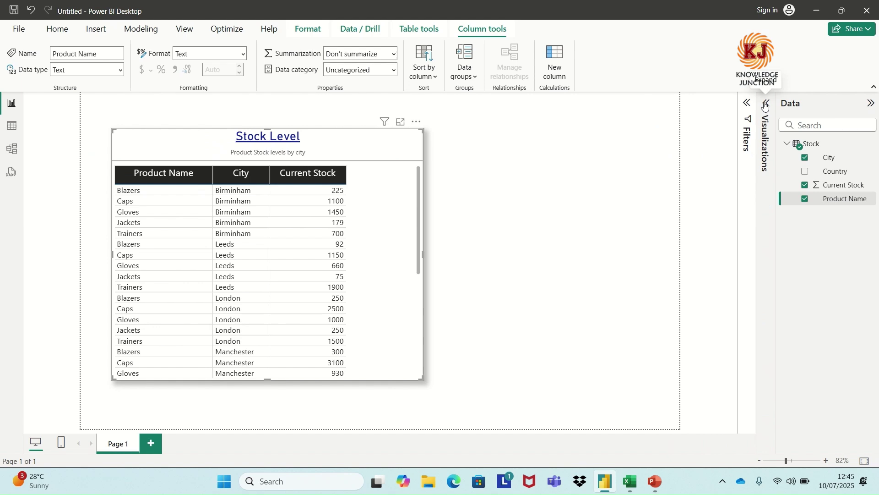
pyautogui.click(722, 104)
# - Add a slicer on the Product Name field beside the table and shorten it to fit its five product entries
pyautogui.click(590, 186)
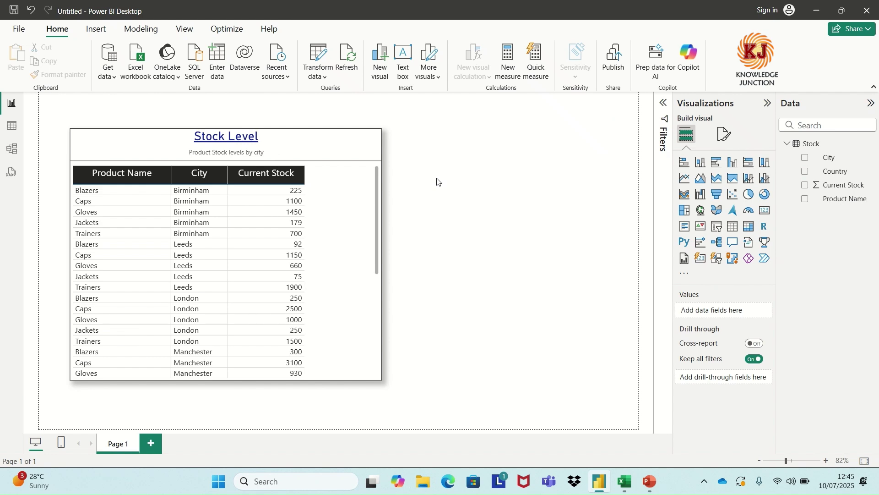
pyautogui.click(718, 227)
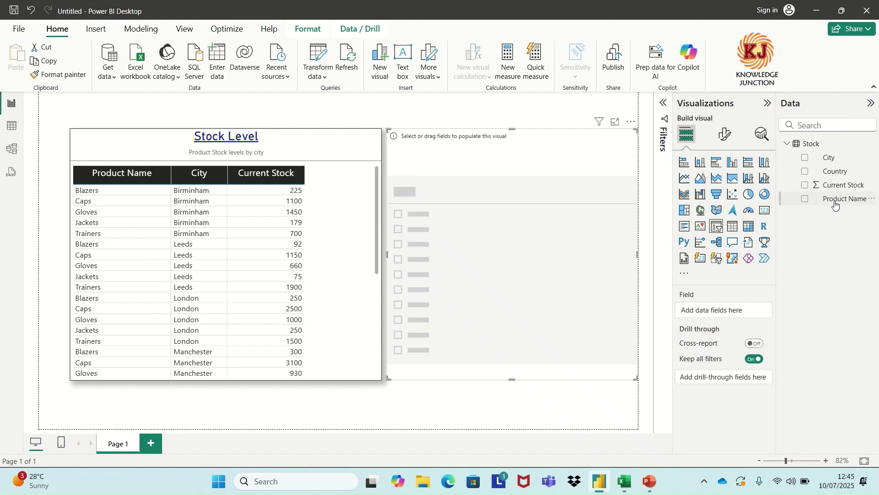
pyautogui.moveTo(836, 205); pyautogui.dragTo(734, 313)
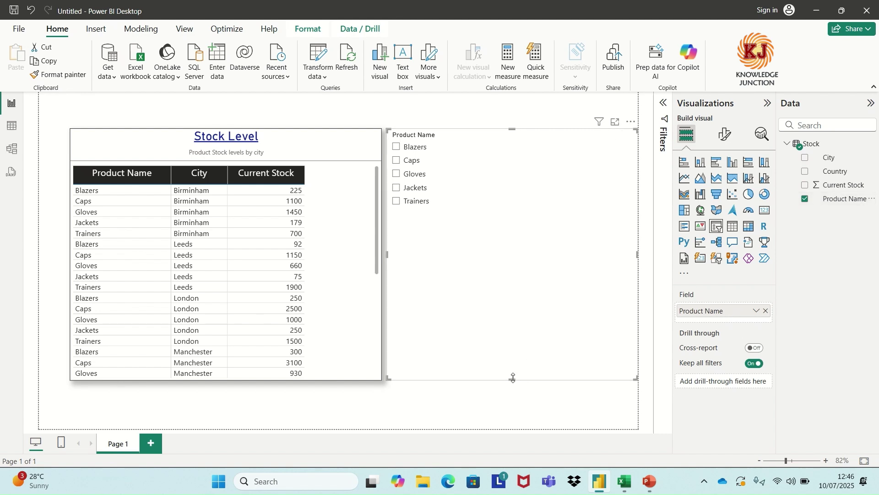
pyautogui.moveTo(513, 378); pyautogui.dragTo(511, 220)
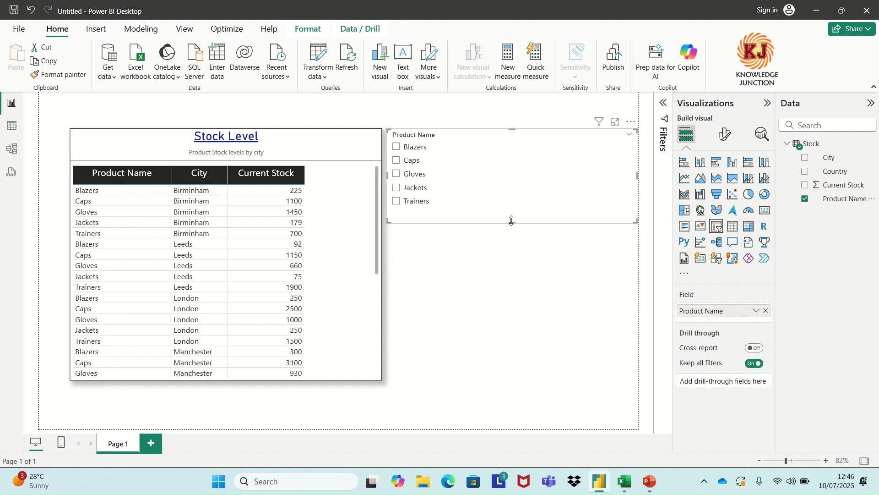
# - Test the Product Name slicer by filtering the table to each product in turn, and clear the selection
pyautogui.click(397, 175)
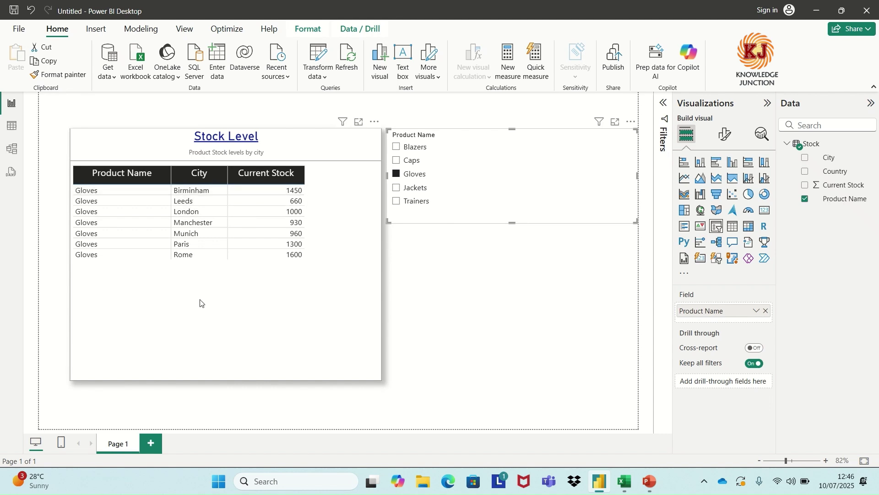
pyautogui.click(395, 161)
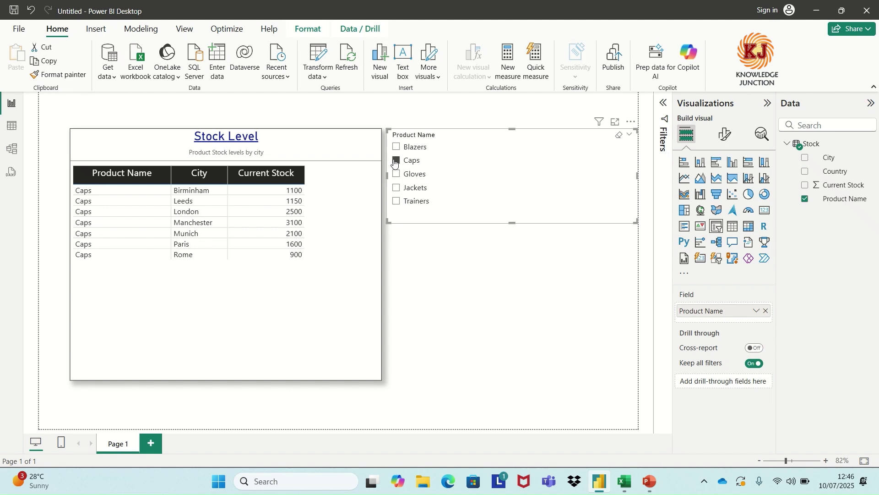
pyautogui.click(397, 147)
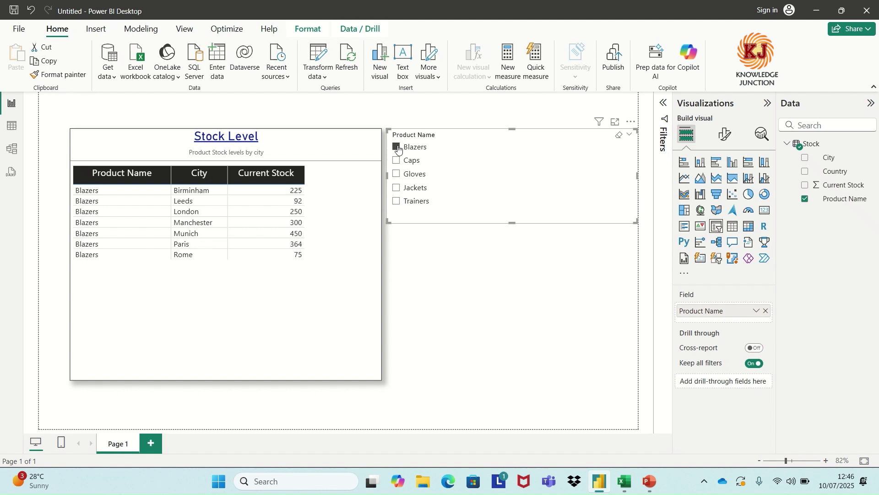
pyautogui.click(397, 161)
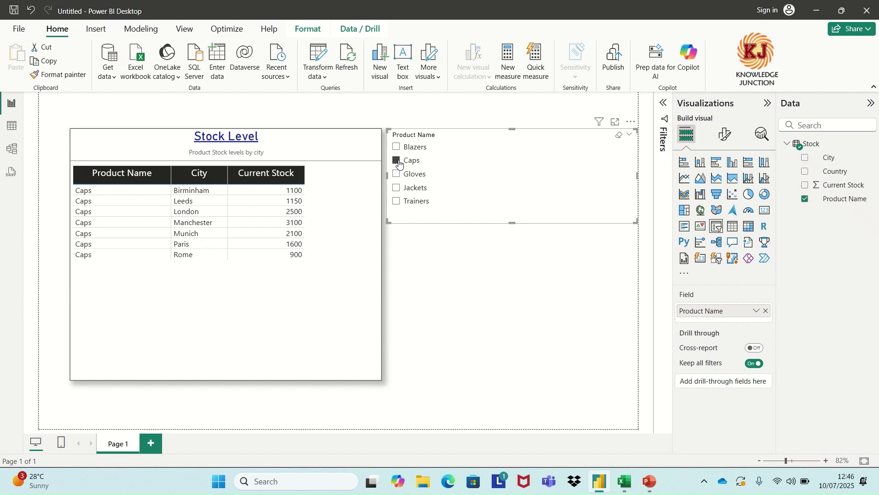
pyautogui.click(398, 175)
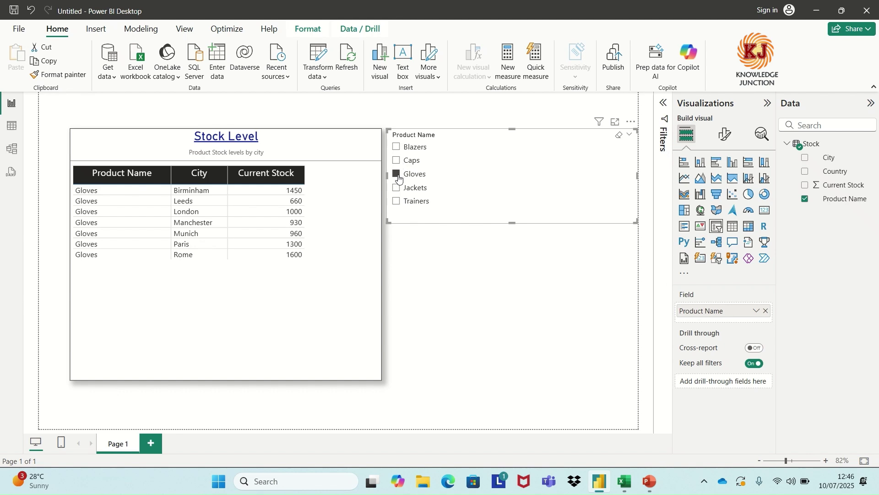
pyautogui.click(398, 193)
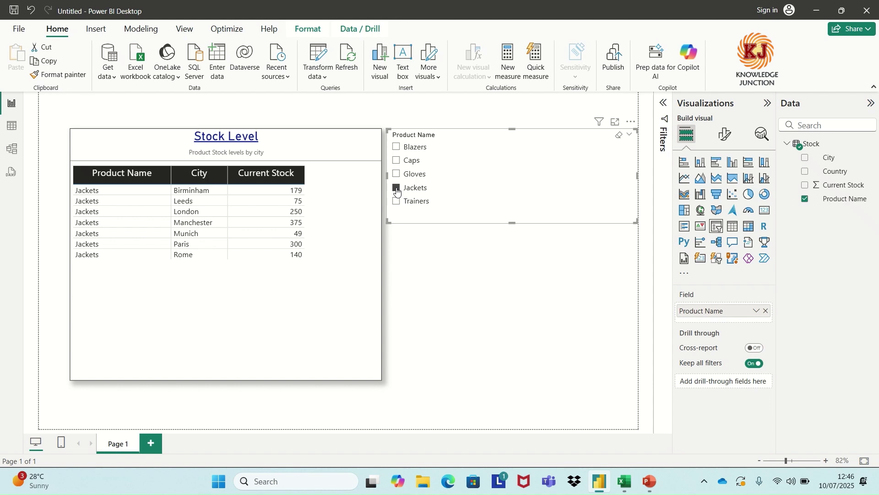
pyautogui.click(397, 205)
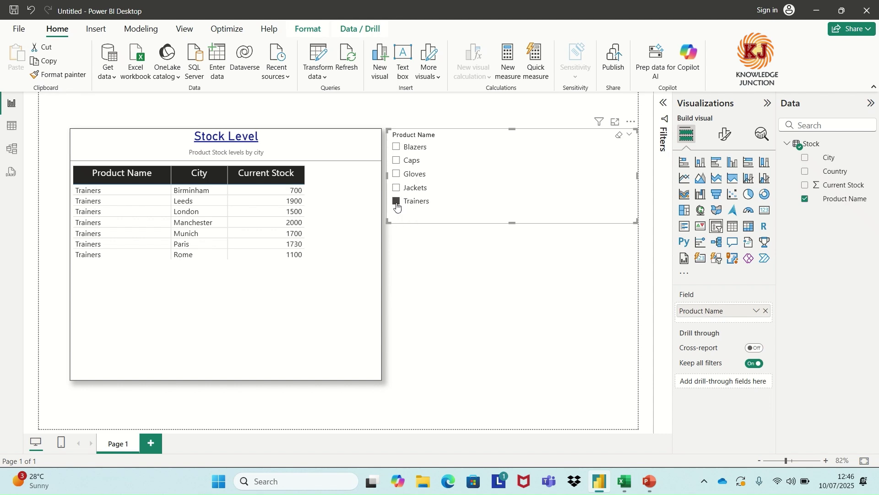
pyautogui.click(528, 207)
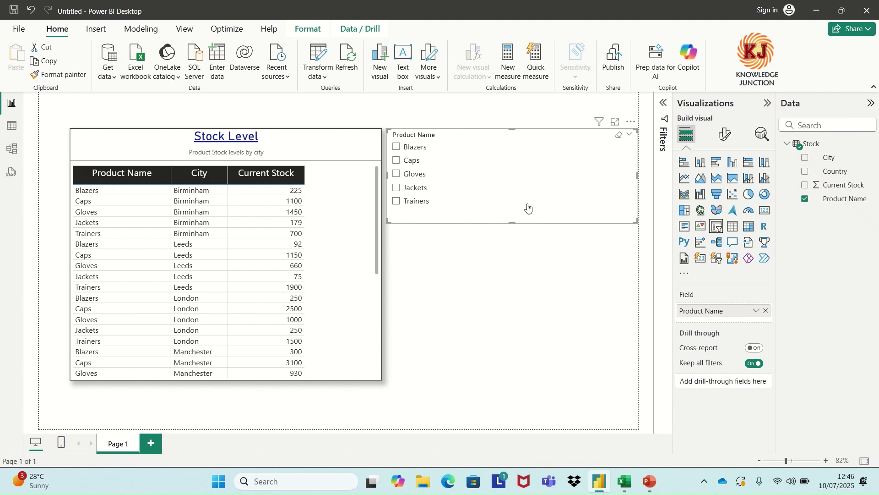
# - Change the Product Name slicer's style to Dropdown and check its expanded list
pyautogui.click(723, 136)
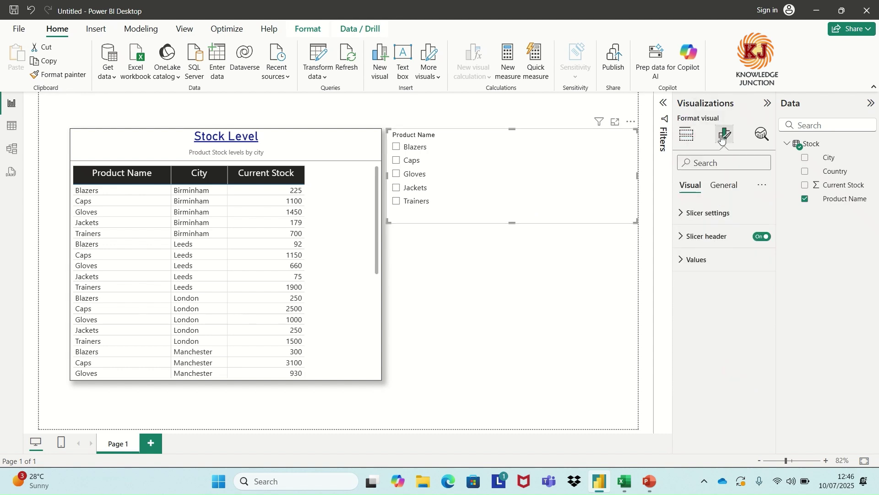
pyautogui.click(682, 219)
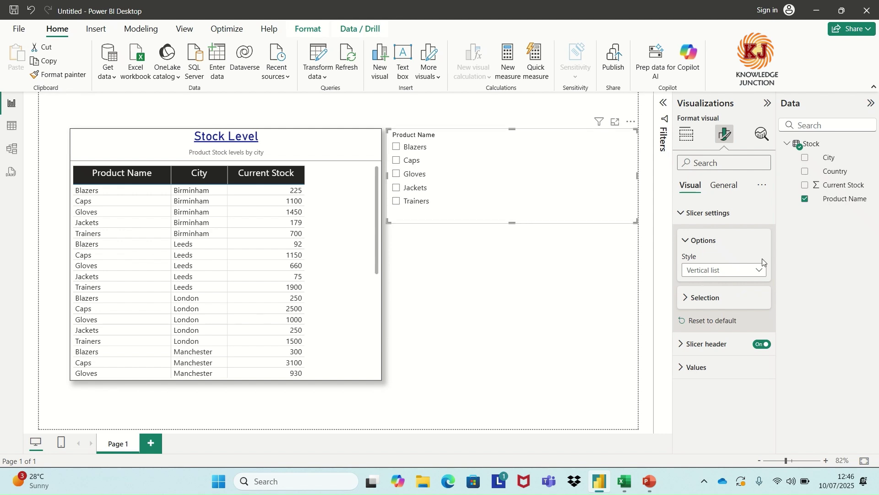
pyautogui.click(763, 274)
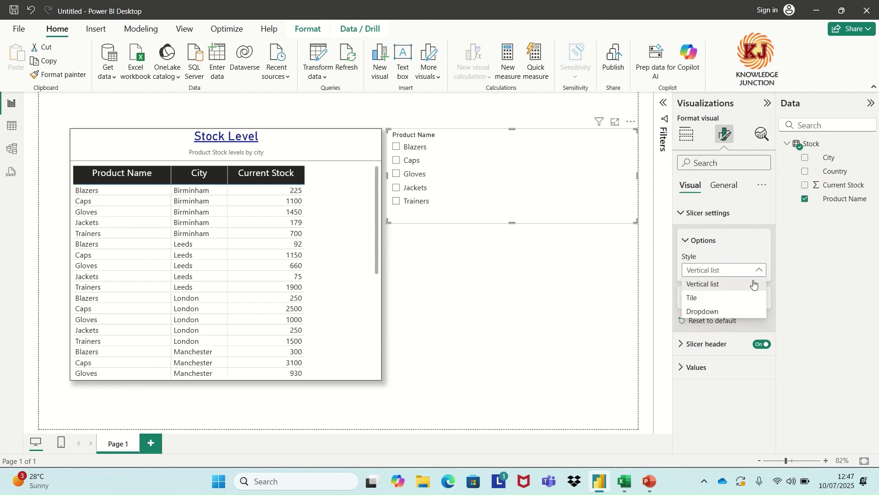
pyautogui.click(733, 311)
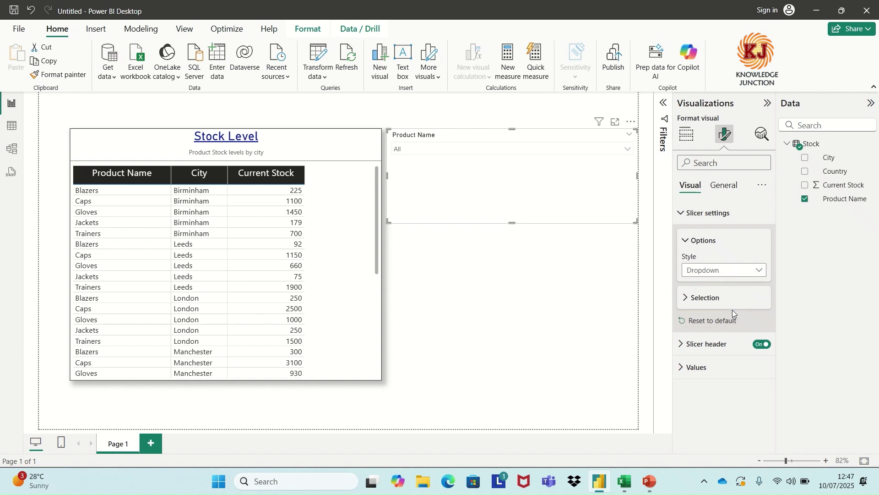
pyautogui.click(628, 147)
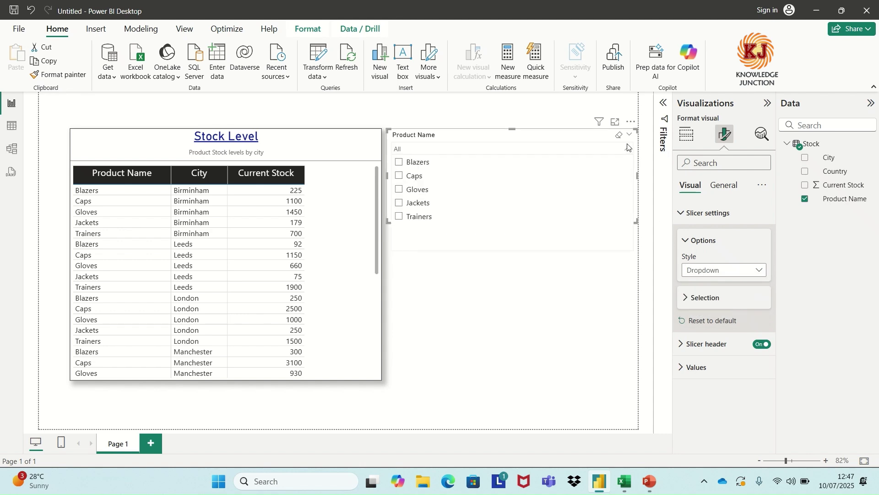
pyautogui.click(628, 147)
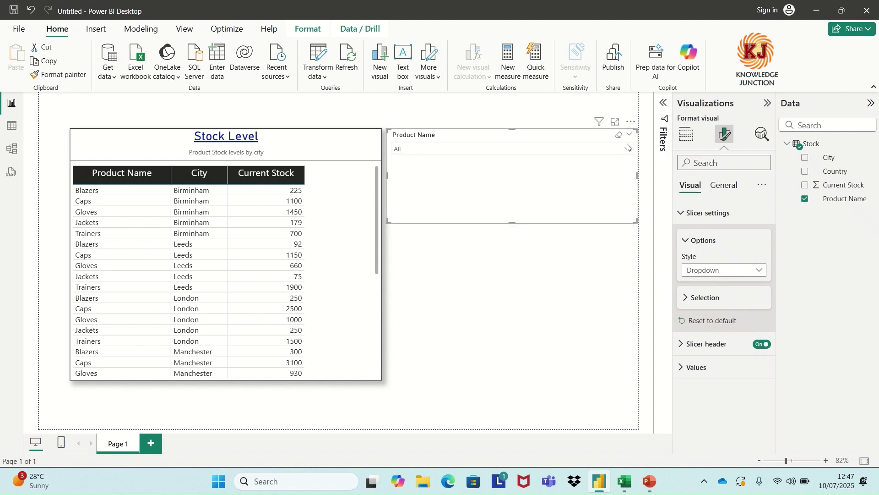
# - Enable single select on the Product Name slicer and filter the table to Caps
pyautogui.click(687, 301)
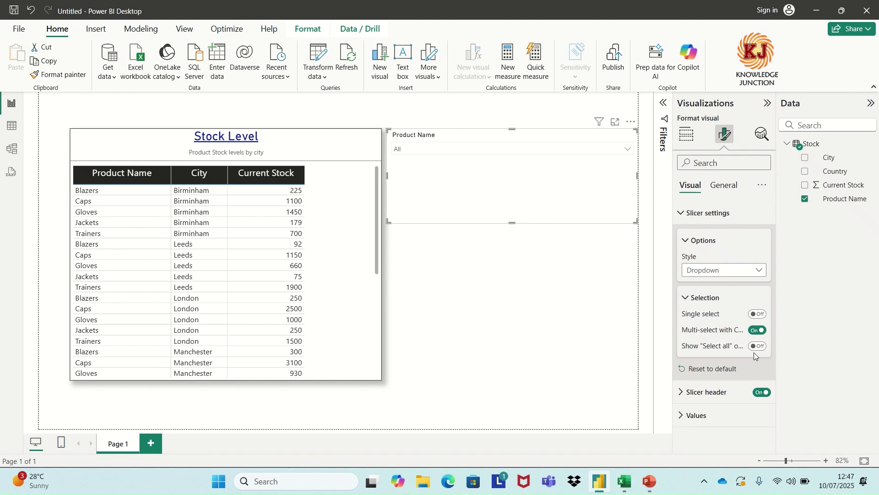
pyautogui.click(759, 314)
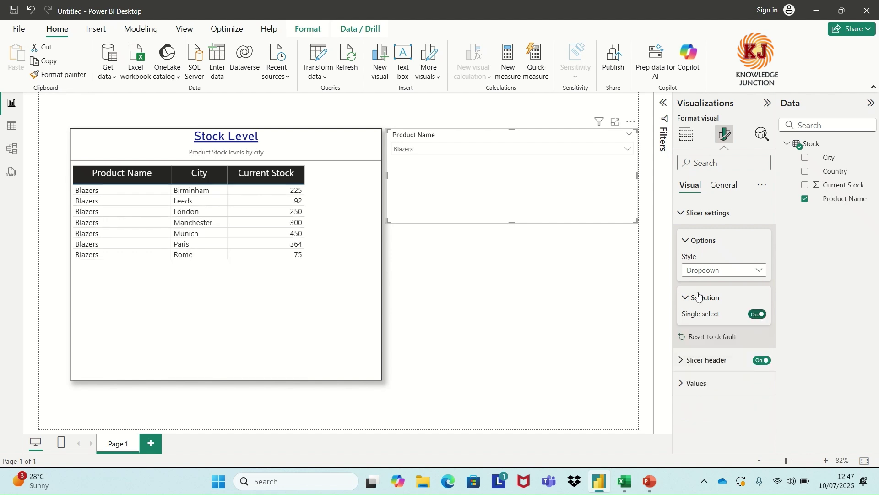
pyautogui.click(631, 154)
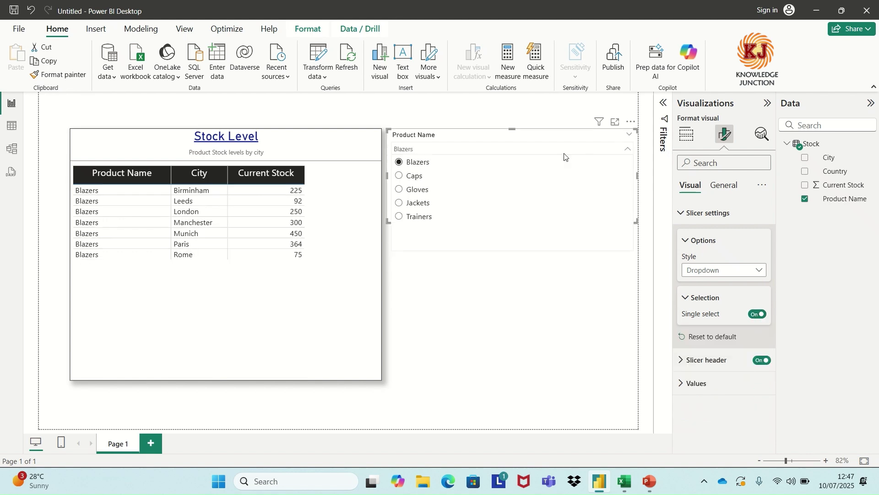
pyautogui.click(397, 178)
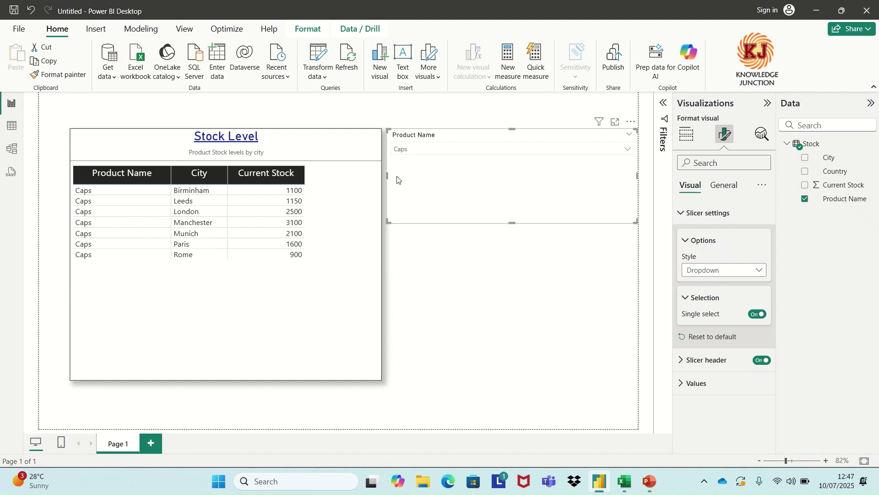
# - Test the single-select Product Name dropdown by filtering the table to Gloves and to Jackets
pyautogui.click(430, 152)
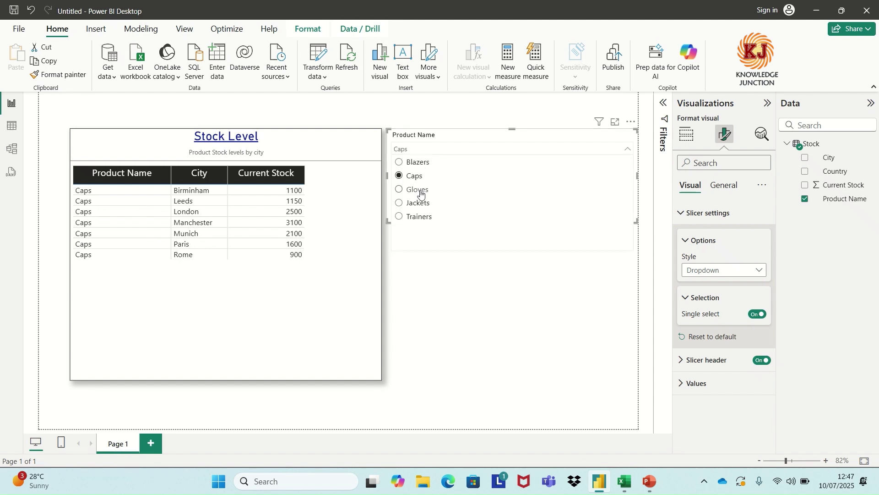
pyautogui.click(418, 190)
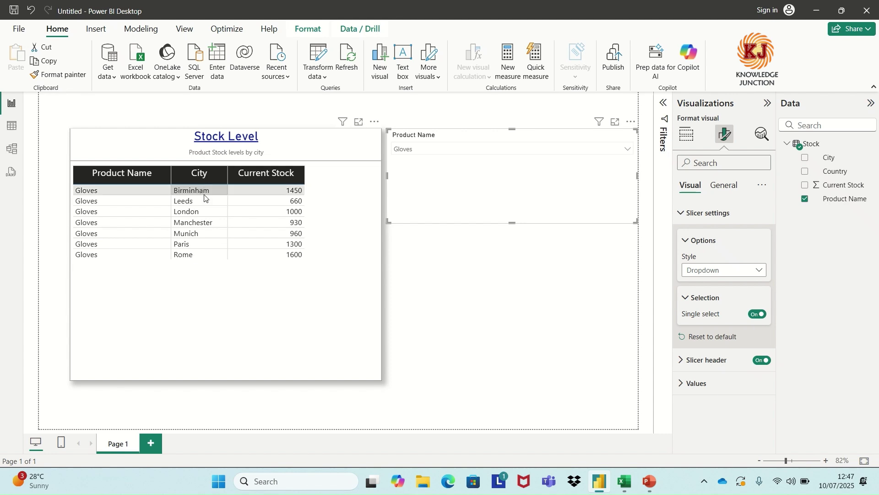
pyautogui.click(455, 152)
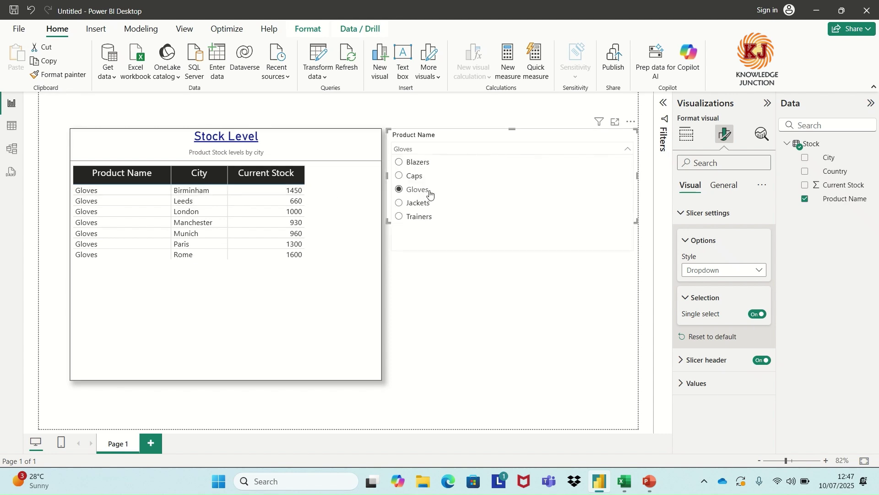
pyautogui.click(419, 203)
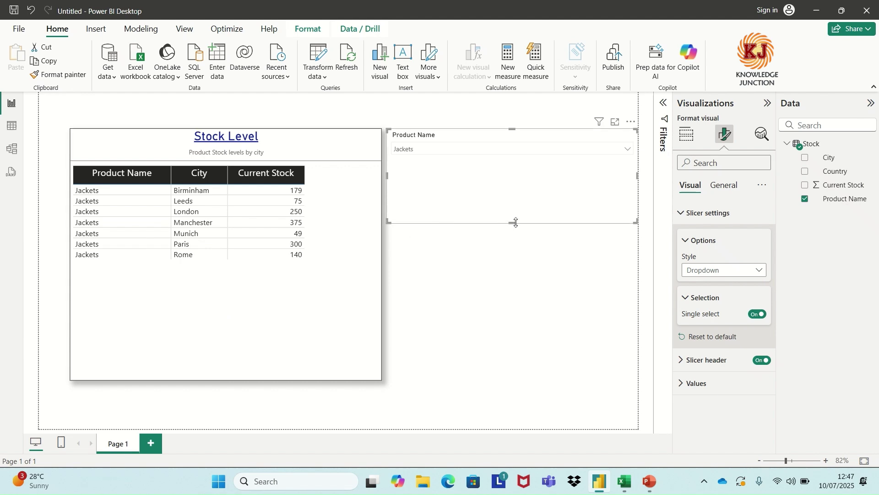
# - Shorten and narrow the Product Name slicer so it fits closely around its header and dropdown
pyautogui.moveTo(513, 223); pyautogui.dragTo(506, 164)
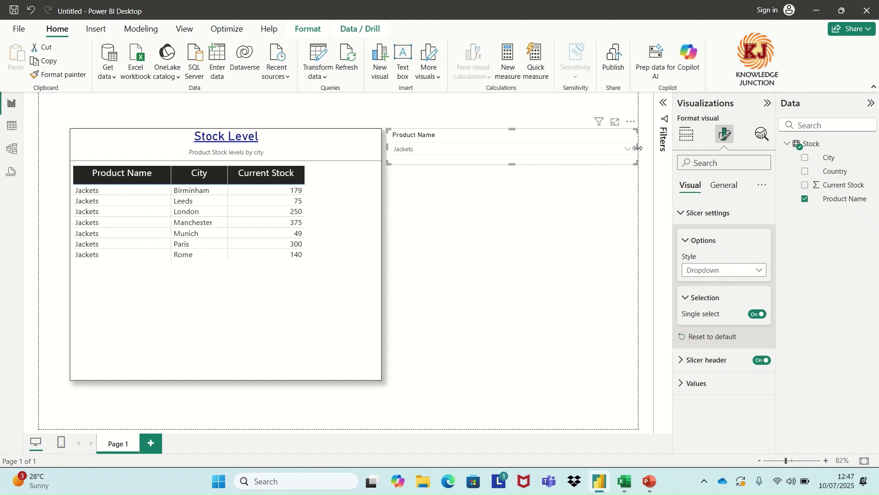
pyautogui.moveTo(638, 148); pyautogui.dragTo(543, 155)
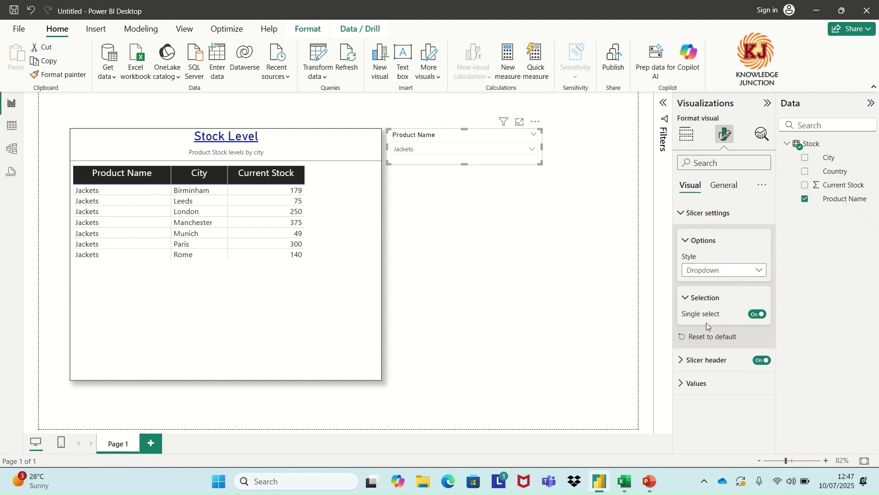
# - Turn off single select on the Product Name slicer and enable its "Select all" option
pyautogui.click(686, 297)
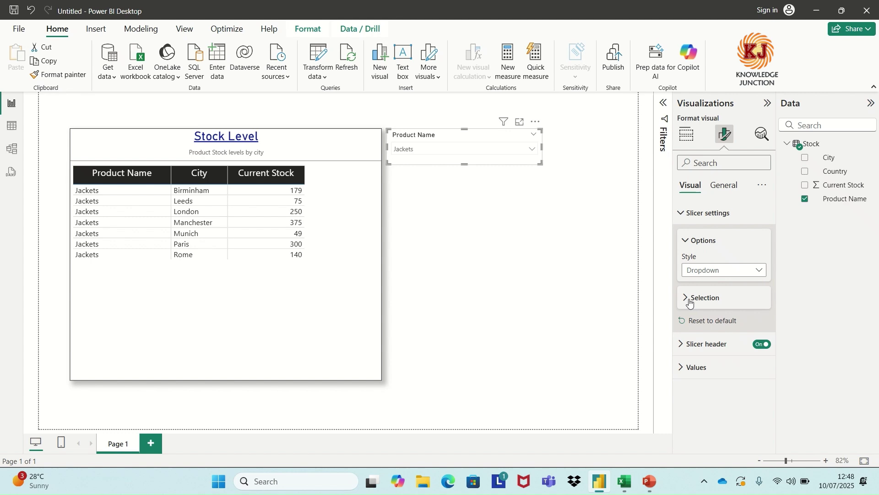
pyautogui.click(690, 302)
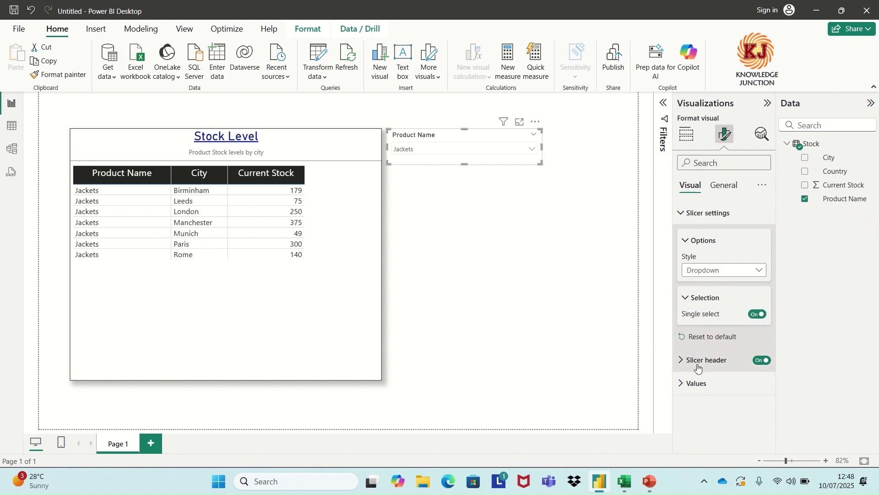
pyautogui.click(756, 315)
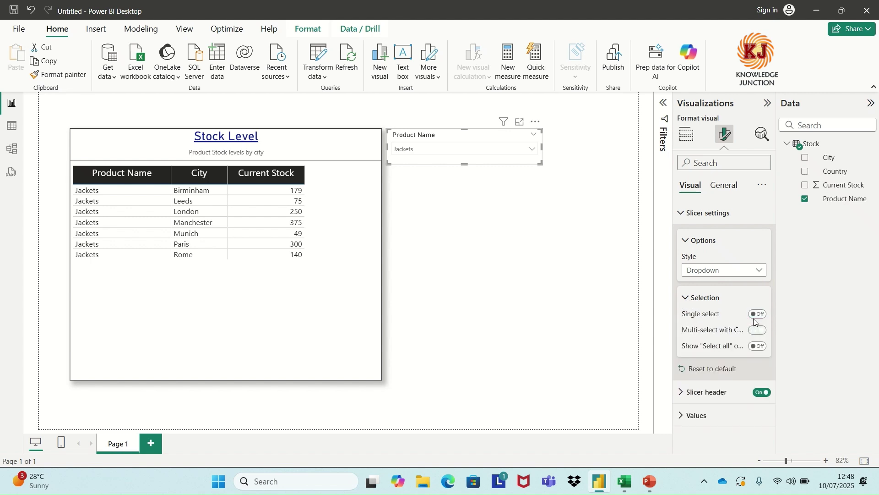
pyautogui.click(755, 347)
# - Test the slicer's Select all entry, and filter the table to Blazers and to Gloves individually
pyautogui.click(531, 153)
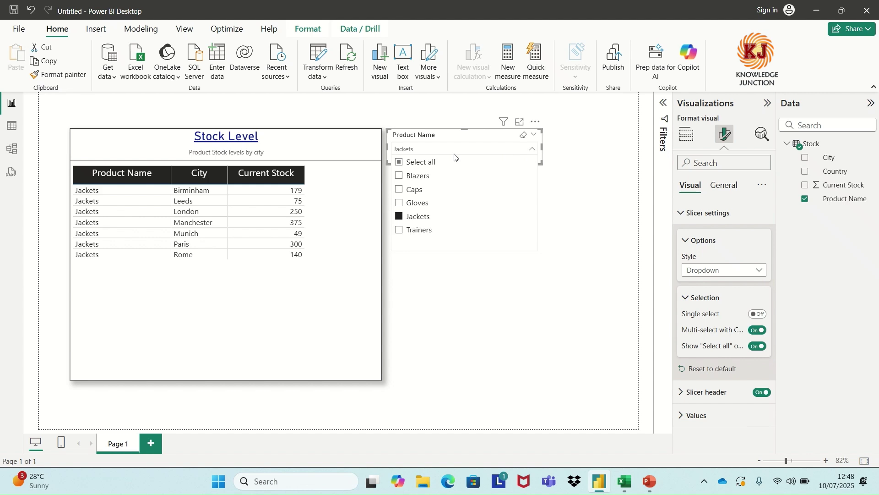
pyautogui.click(434, 162)
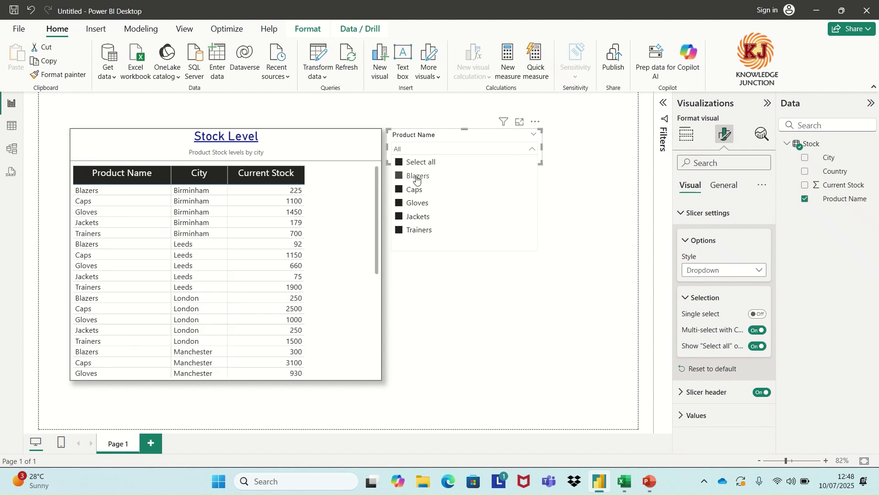
pyautogui.click(418, 162)
pyautogui.click(418, 176)
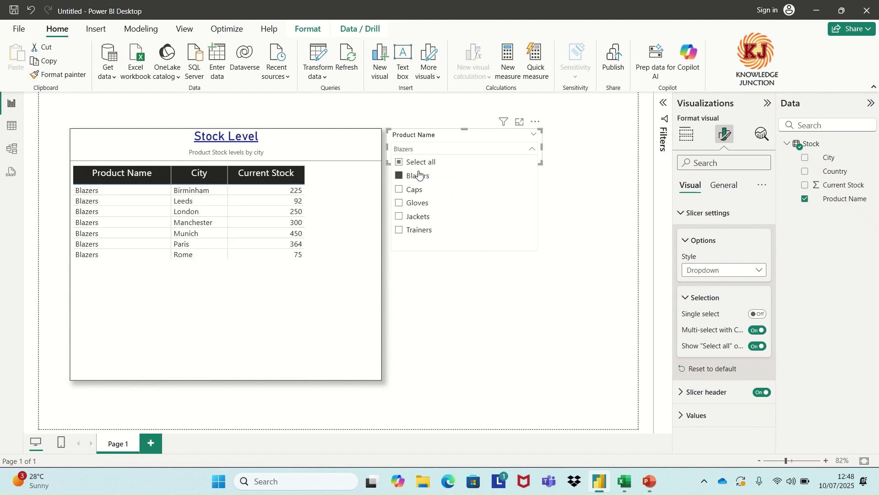
pyautogui.click(414, 200)
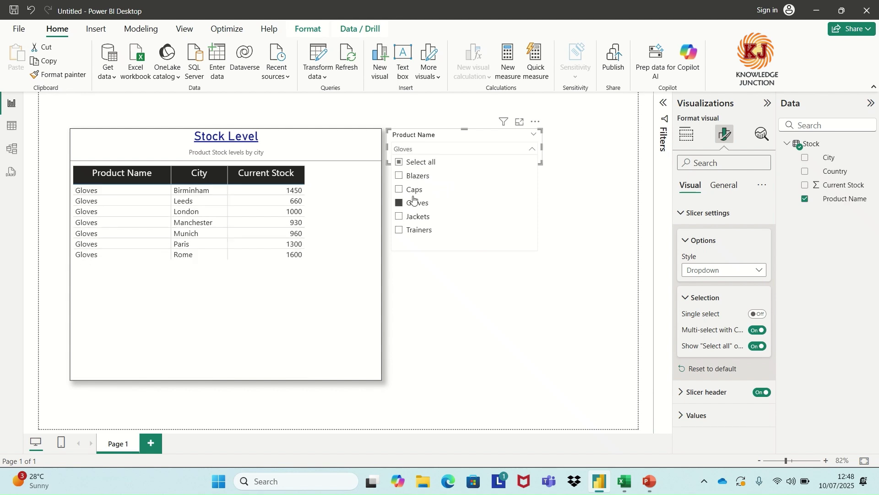
# - Select all products in the slicer, exclude Blazers, Gloves and Jackets in turn, and clear the selection
pyautogui.click(417, 163)
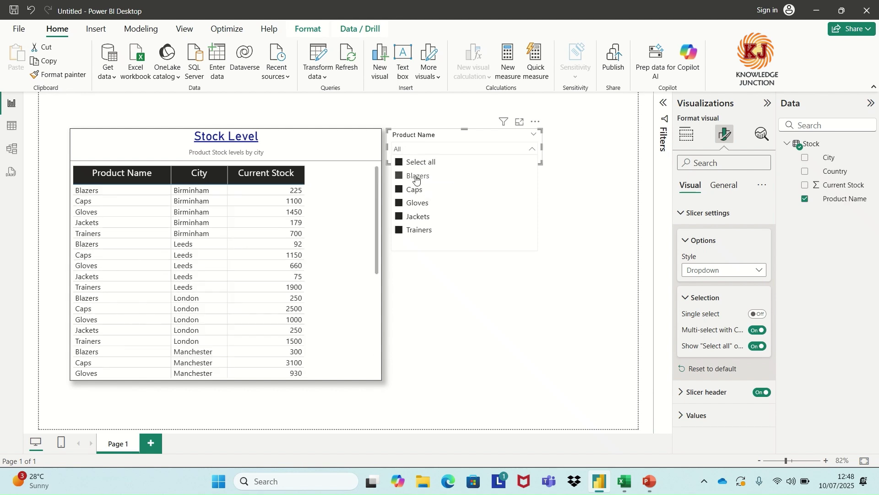
pyautogui.click(416, 176)
pyautogui.click(416, 202)
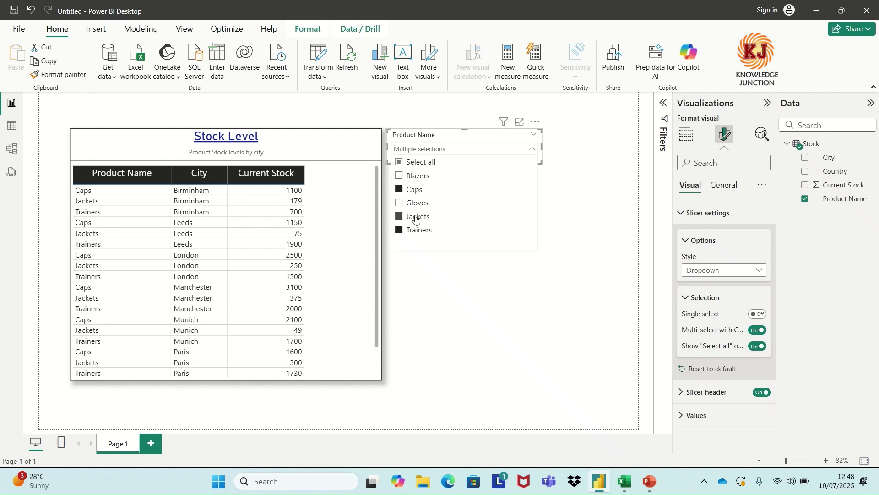
pyautogui.click(416, 217)
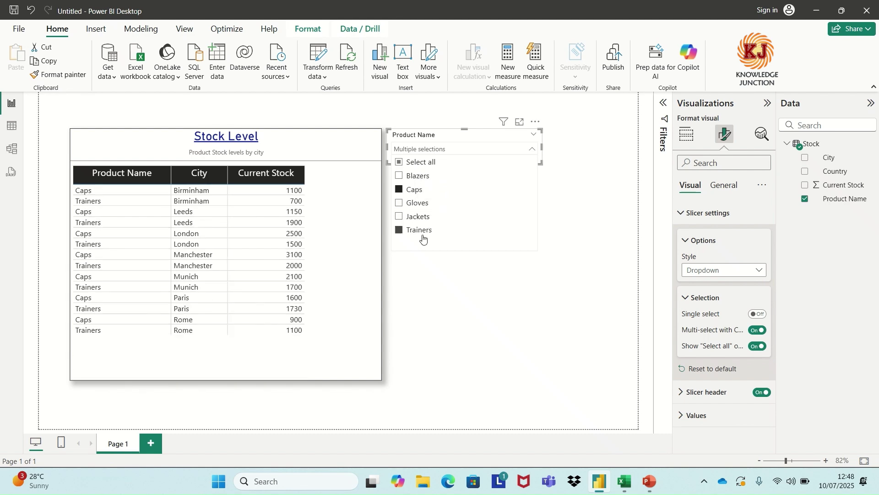
pyautogui.click(416, 162)
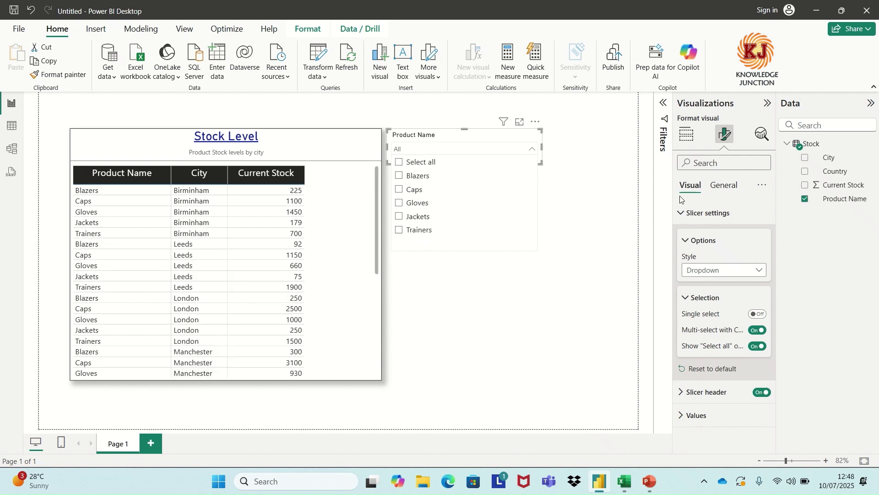
# - Turn single select back on for the Product Name slicer and deselect the visual
pyautogui.click(758, 315)
pyautogui.click(758, 315)
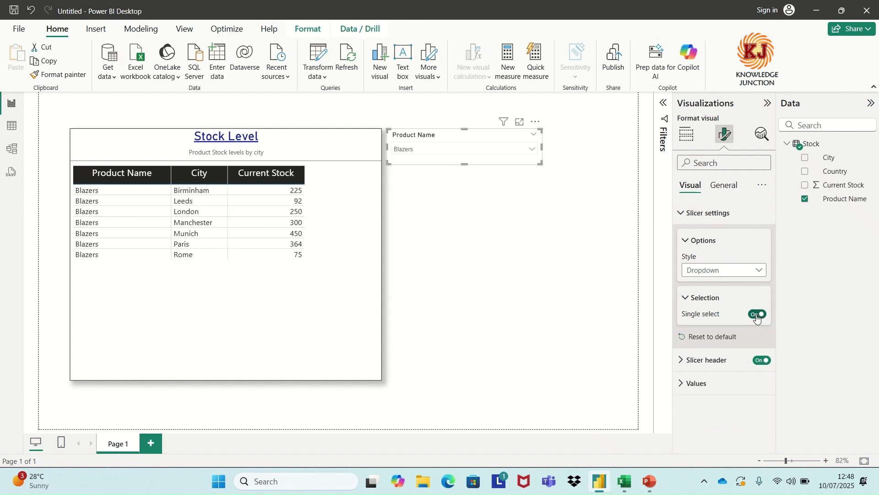
pyautogui.click(609, 298)
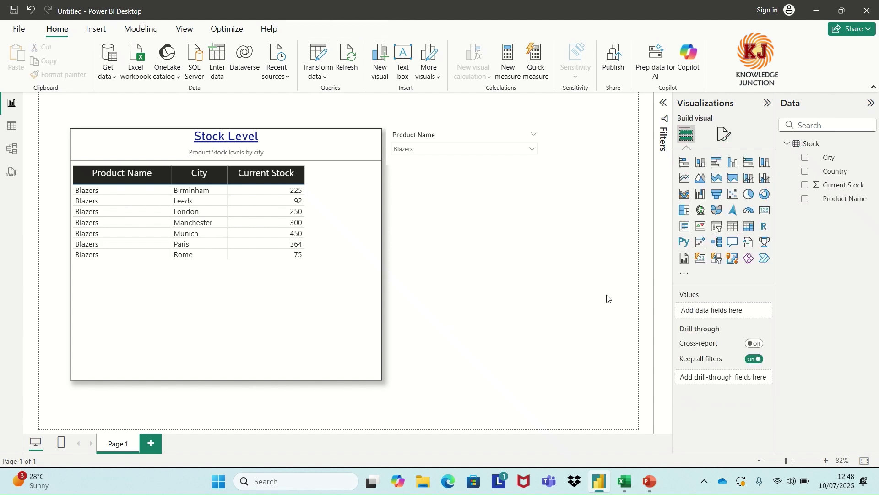
# - Open the slicer's formatting options, and review the Stock Level table's title settings for comparison
pyautogui.click(473, 133)
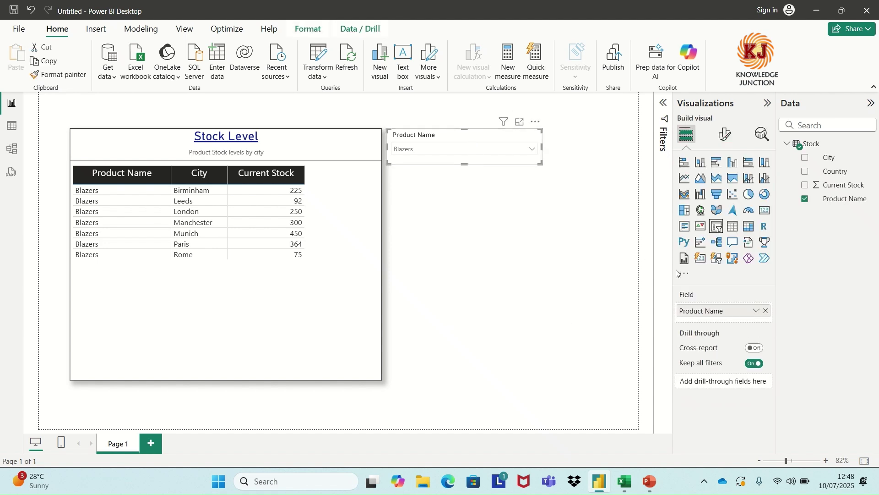
pyautogui.click(733, 139)
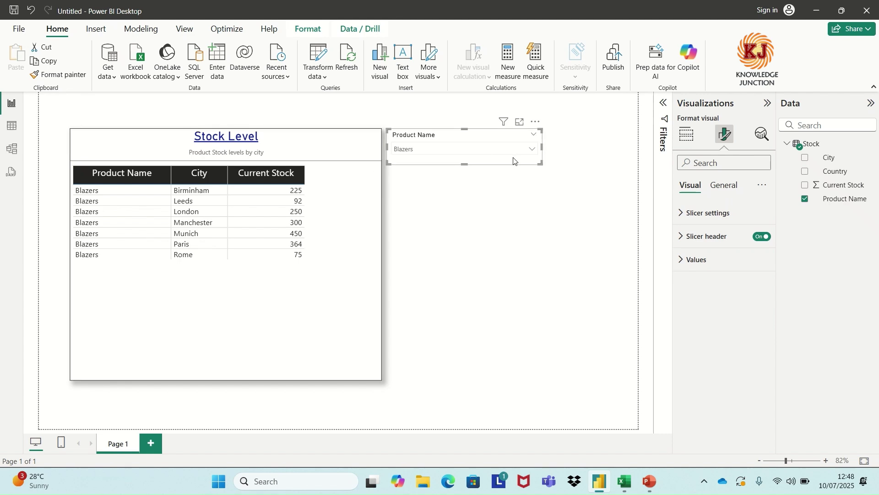
pyautogui.click(334, 338)
pyautogui.click(729, 188)
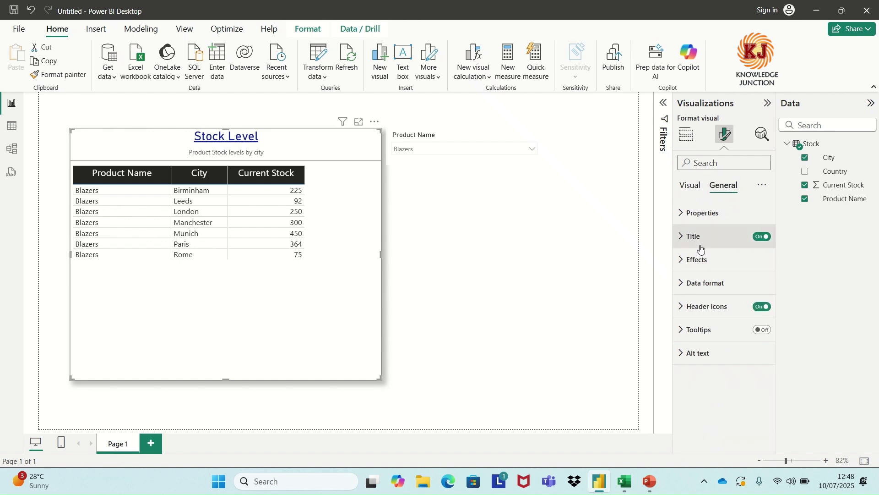
pyautogui.click(681, 239)
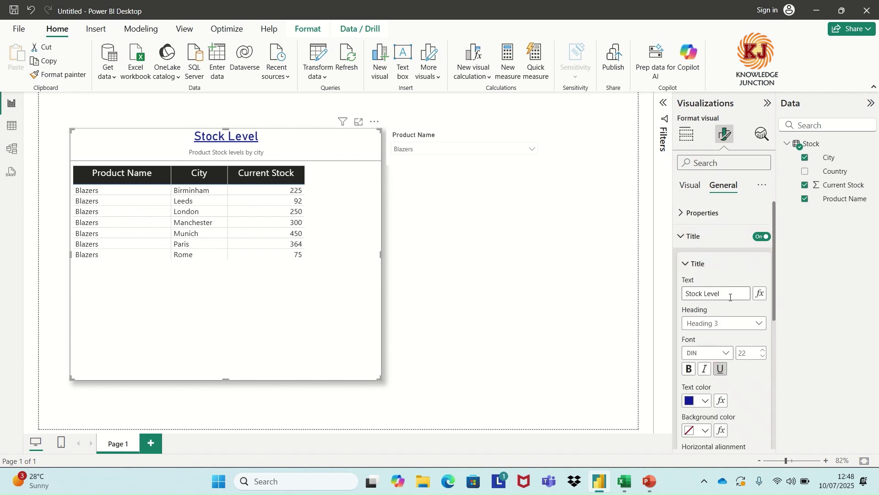
pyautogui.scroll(-3, 733, 359)
pyautogui.scroll(3, 733, 359)
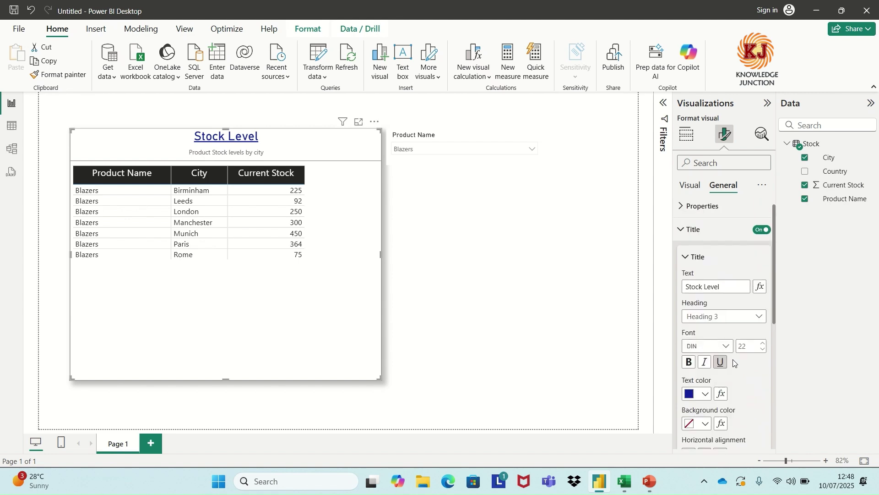
# - Try adding the title Products above the slicer's Product Name header, and turn the title off again
pyautogui.click(530, 136)
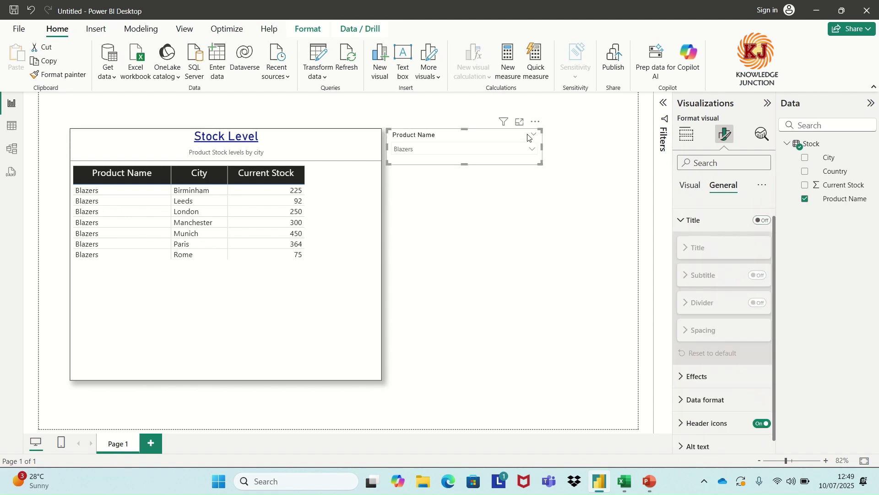
pyautogui.click(761, 221)
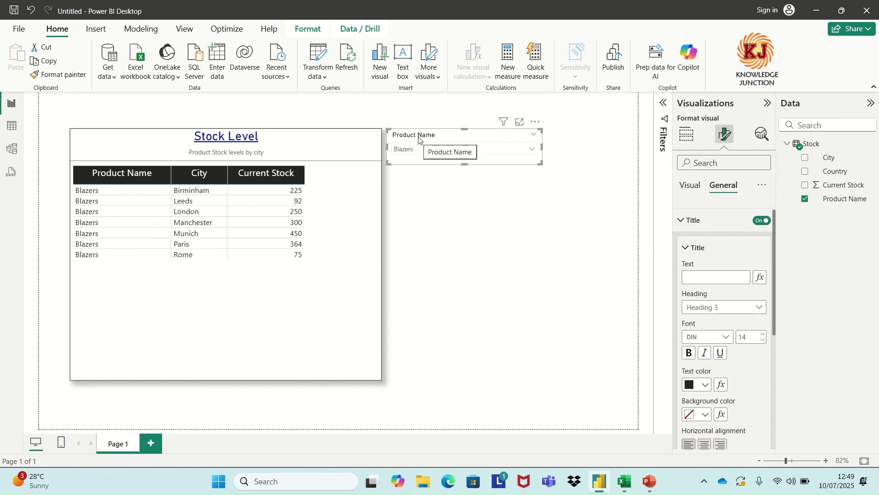
pyautogui.click(715, 280)
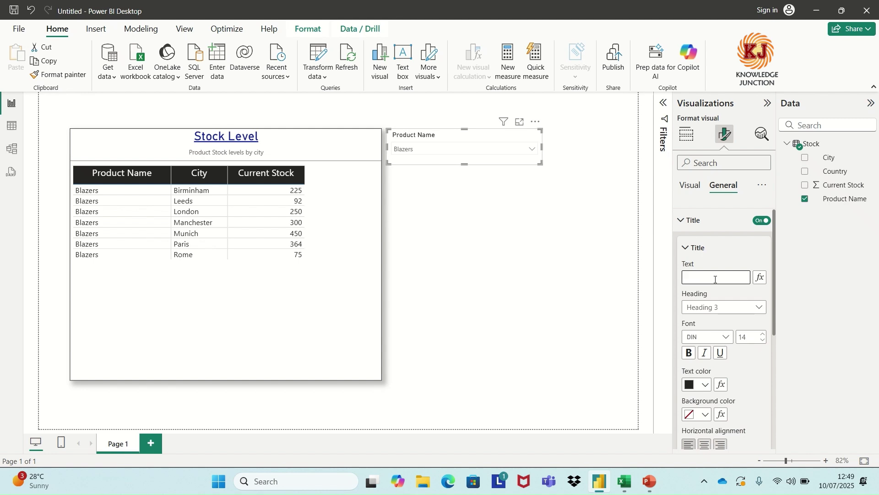
pyautogui.write('Products')
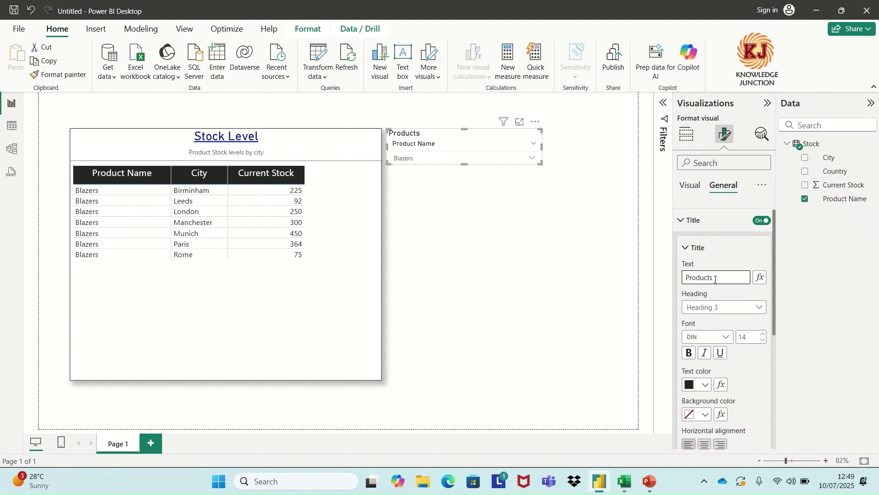
pyautogui.scroll(-2, 701, 298)
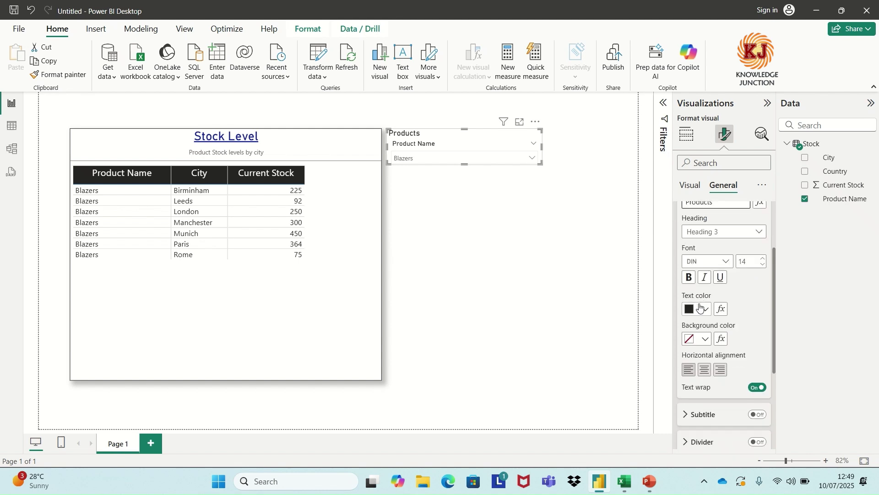
pyautogui.scroll(3, 724, 275)
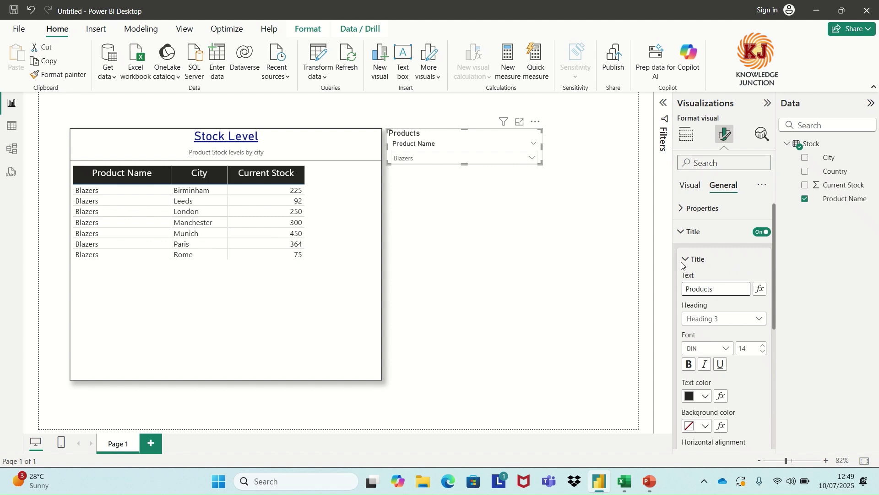
pyautogui.click(762, 232)
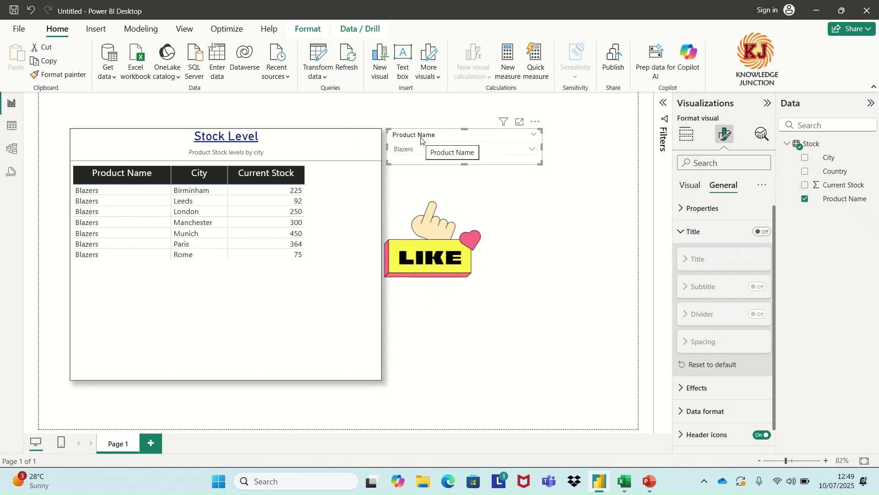
pyautogui.click(681, 233)
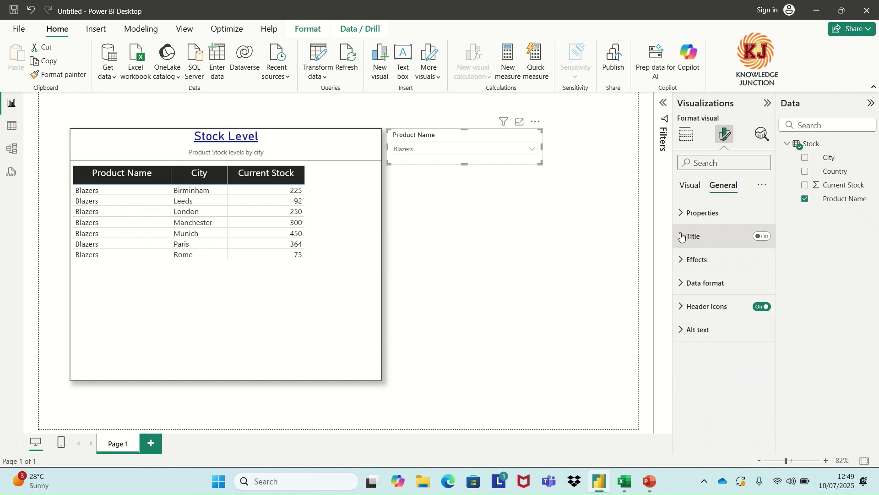
# - Set the font color of the Product Name slicer's header text to the dark blue theme color
pyautogui.click(689, 189)
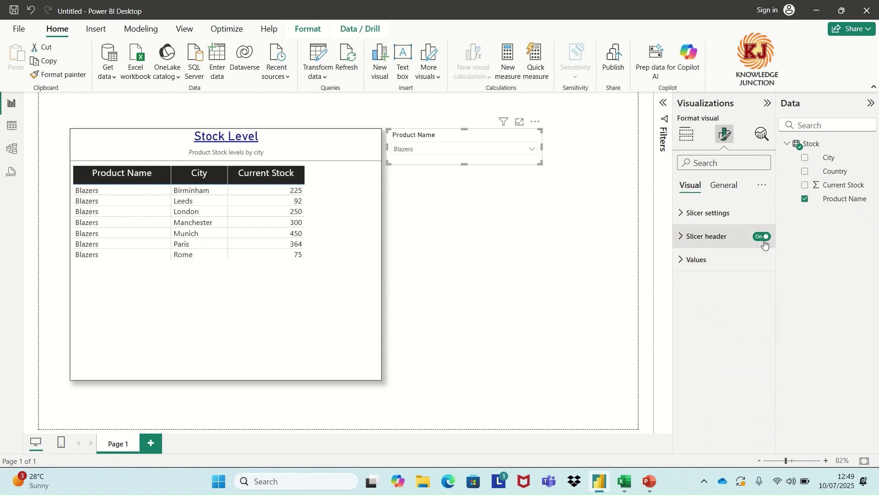
pyautogui.click(680, 242)
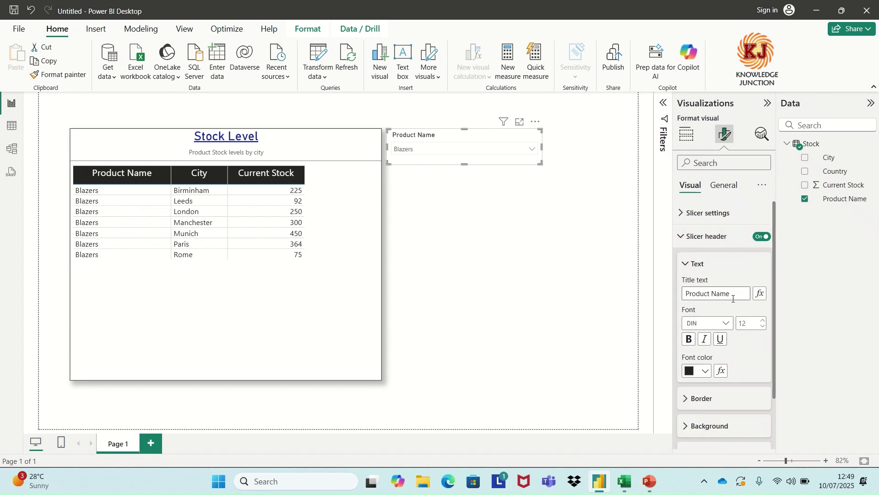
pyautogui.click(705, 371)
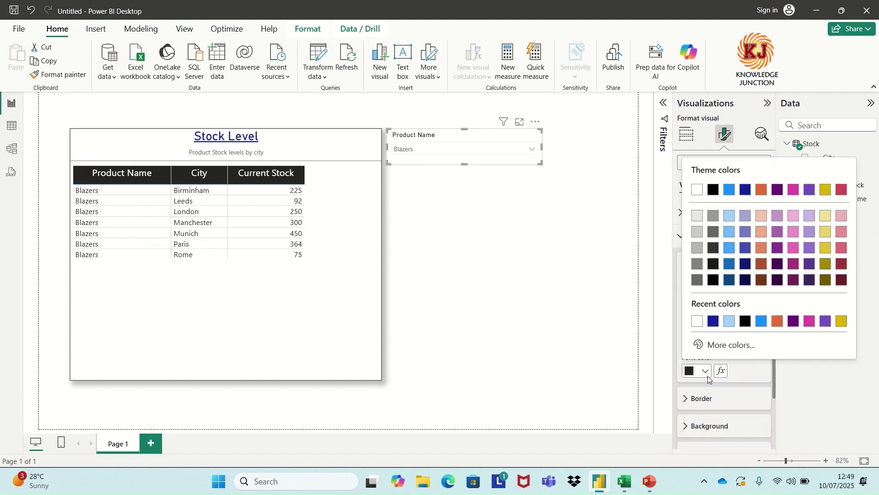
pyautogui.click(745, 190)
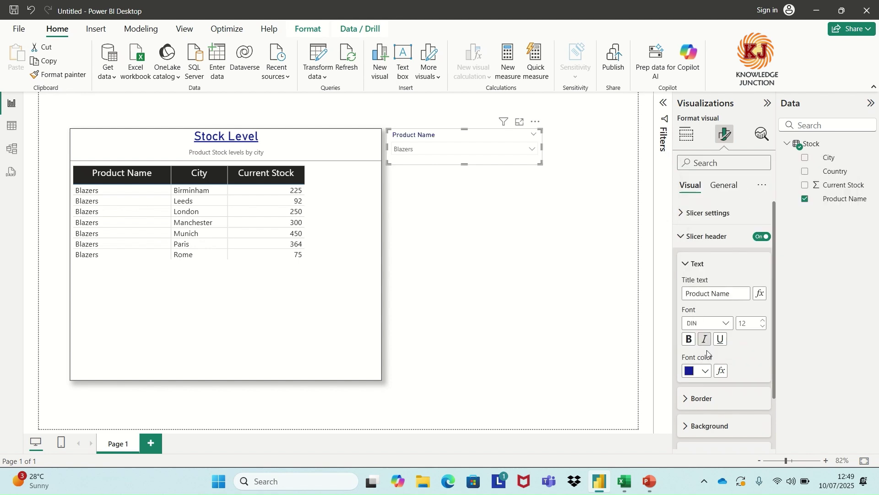
# - Give the slicer header a light gray background, and check the header's pending icon settings
pyautogui.scroll(-3, 707, 350)
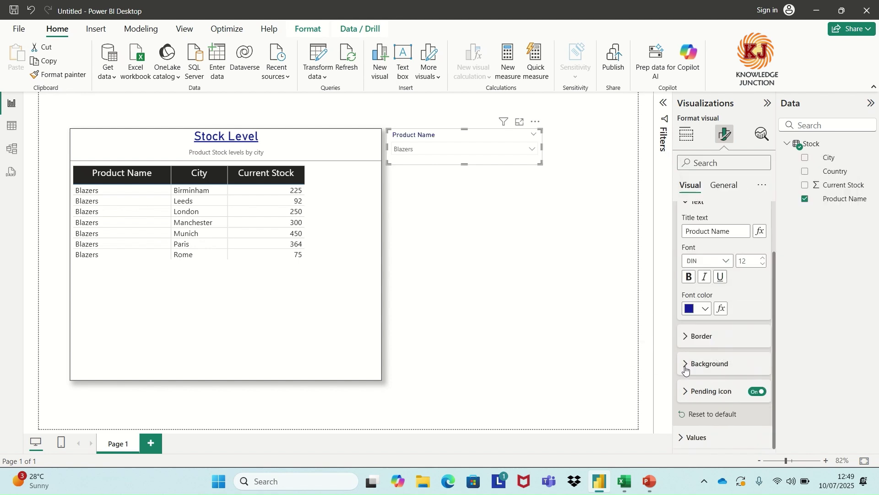
pyautogui.click(686, 367)
pyautogui.scroll(-1, 706, 367)
pyautogui.click(704, 365)
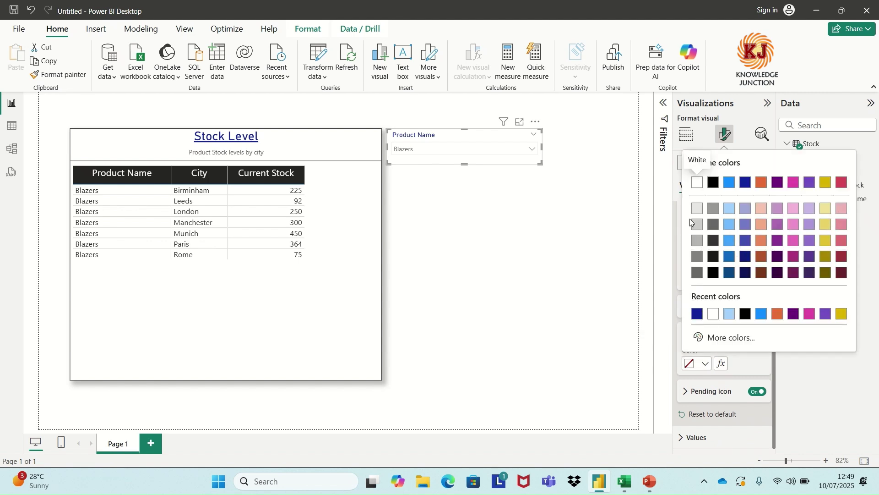
pyautogui.click(696, 208)
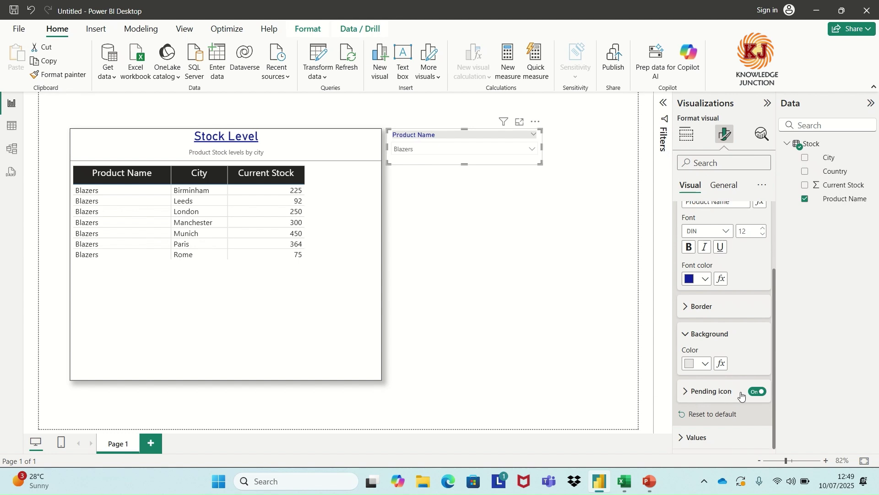
pyautogui.click(686, 392)
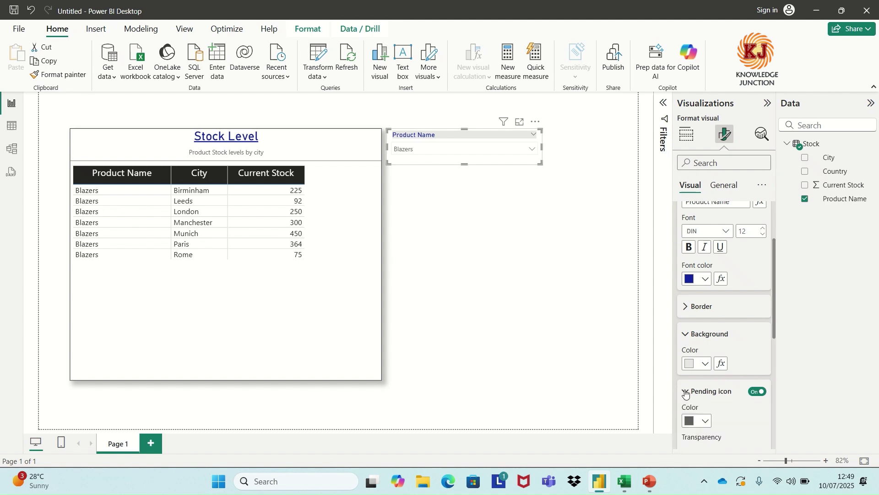
pyautogui.click(686, 392)
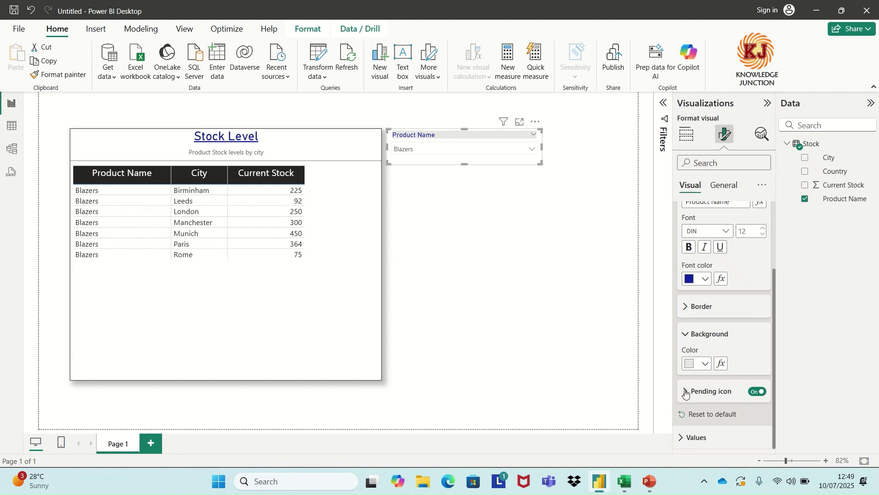
# - Set the slicer values' font size to 16, keeping the Segoe UI font, and expand the product list to check it
pyautogui.click(682, 437)
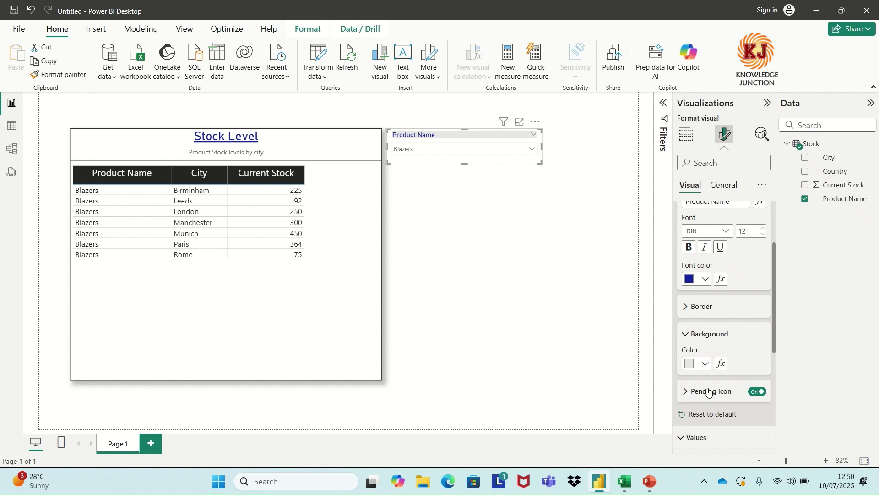
pyautogui.scroll(-1, 708, 388)
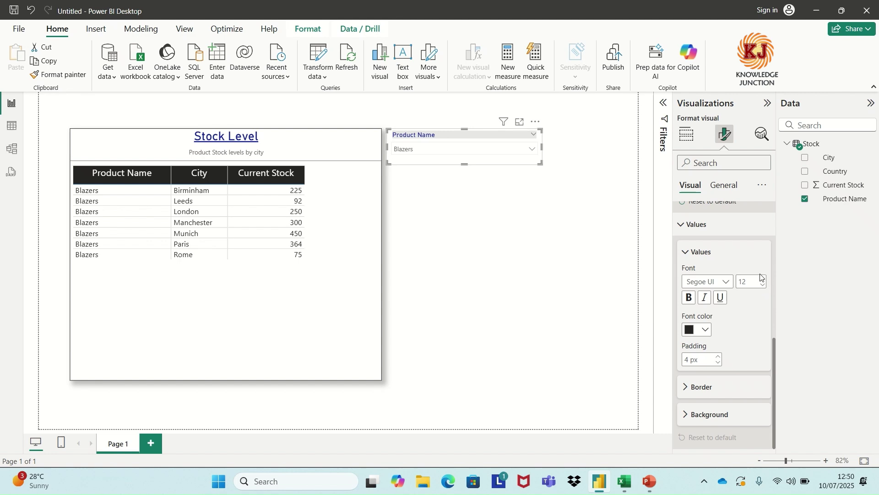
pyautogui.click(732, 282)
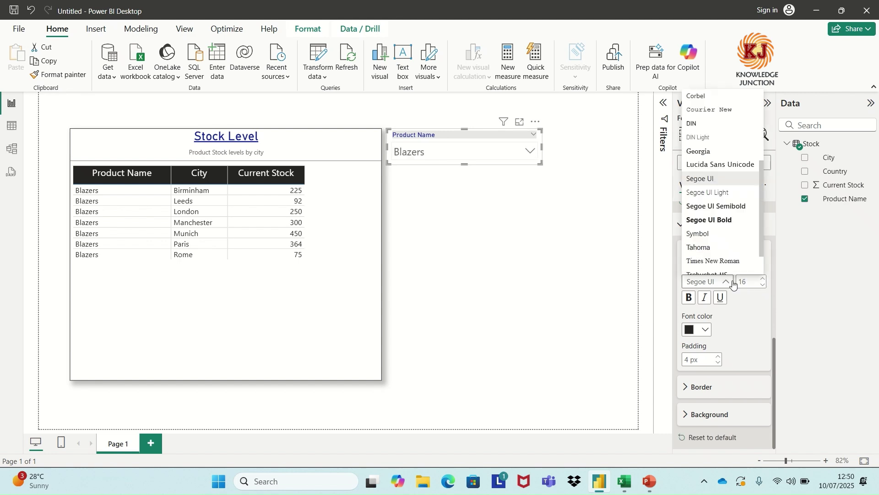
pyautogui.click(504, 251)
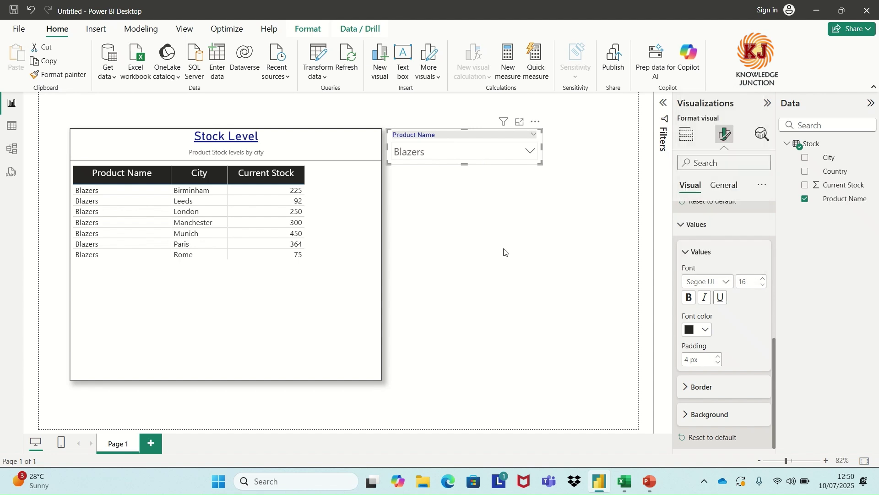
pyautogui.click(531, 152)
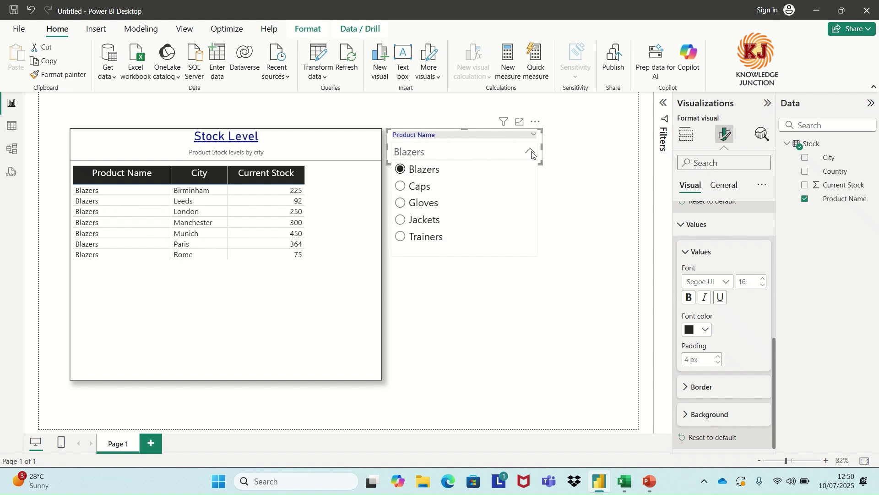
# - Set the slicer values' padding to 6 px, check the spacing in the product list, and deselect the slicer
pyautogui.click(720, 359)
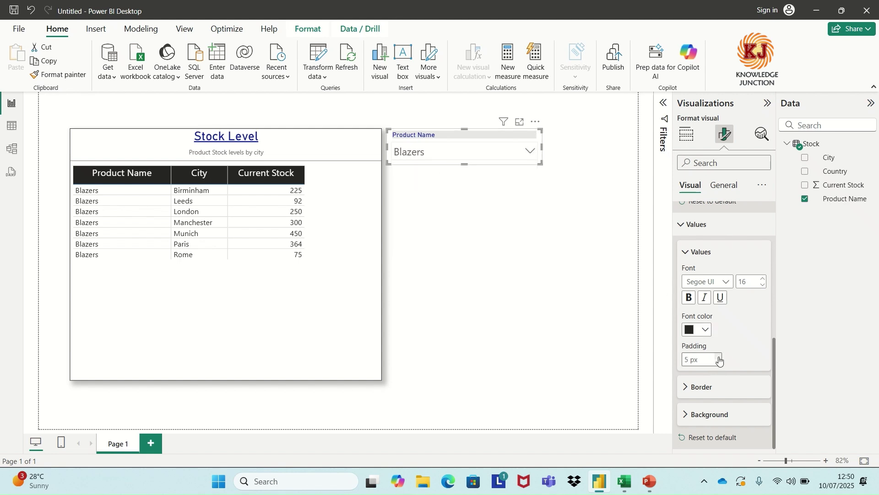
pyautogui.click(528, 151)
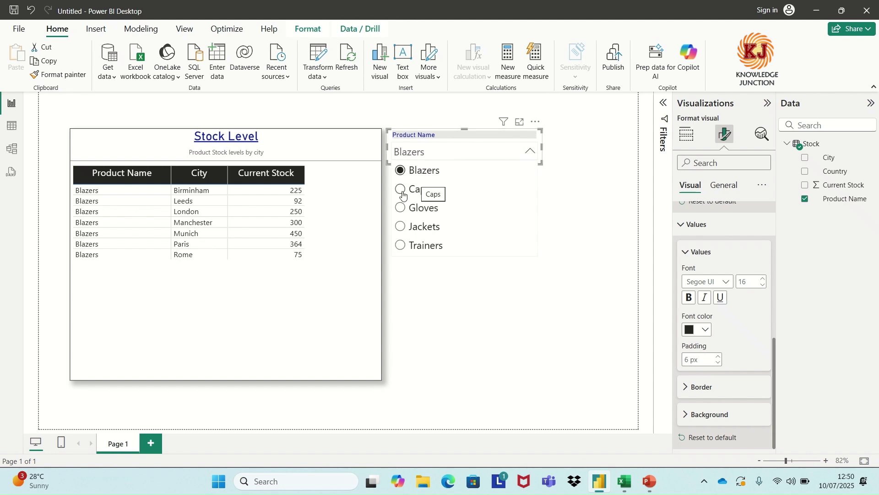
pyautogui.click(491, 302)
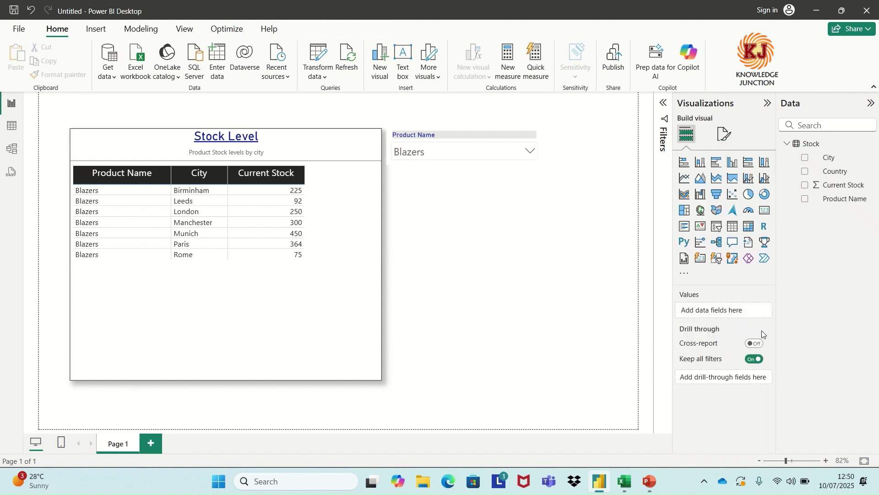
# - Reopen the slicer's formatting options and review the border and background settings of its values
pyautogui.click(486, 130)
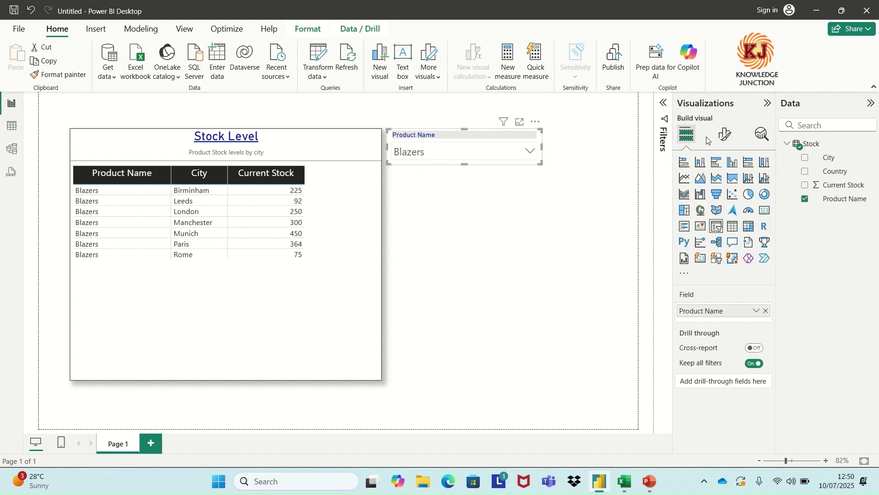
pyautogui.click(734, 134)
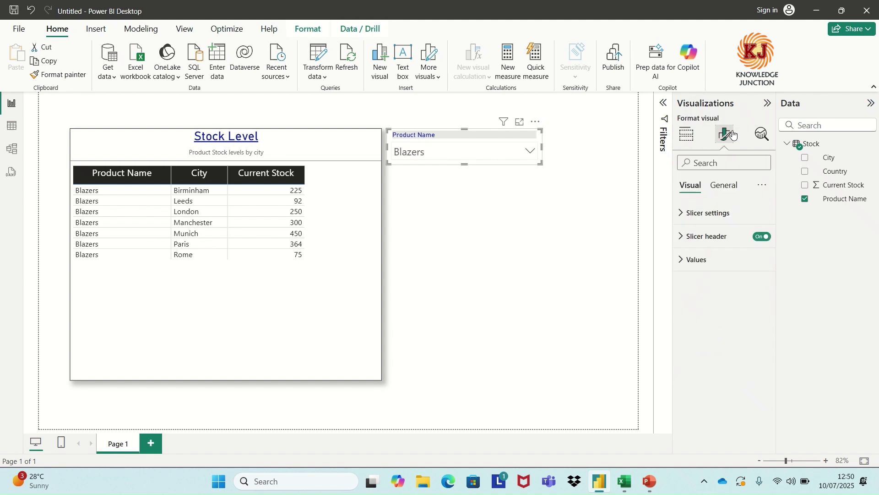
pyautogui.click(682, 265)
pyautogui.scroll(-2, 724, 373)
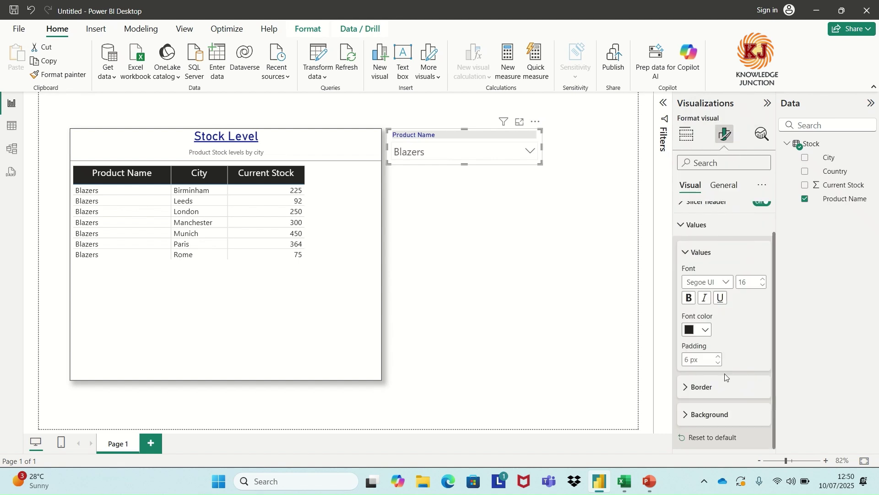
pyautogui.click(686, 388)
pyautogui.scroll(-3, 718, 409)
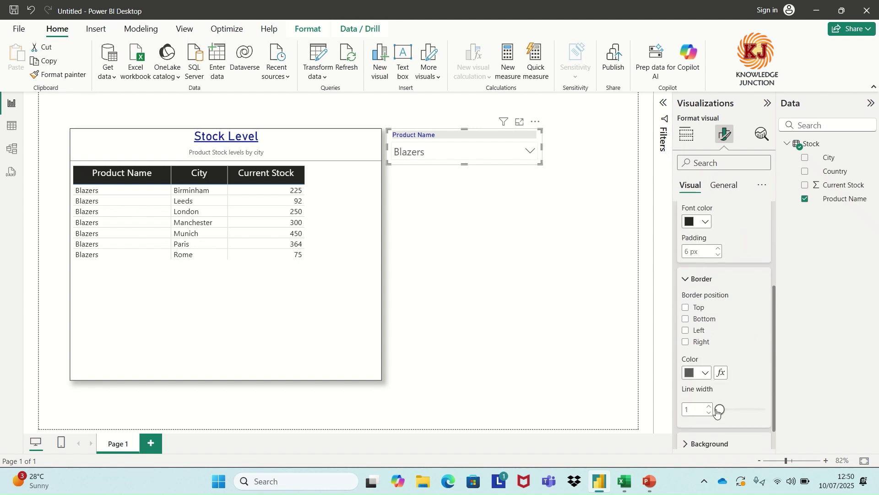
pyautogui.scroll(-1, 718, 410)
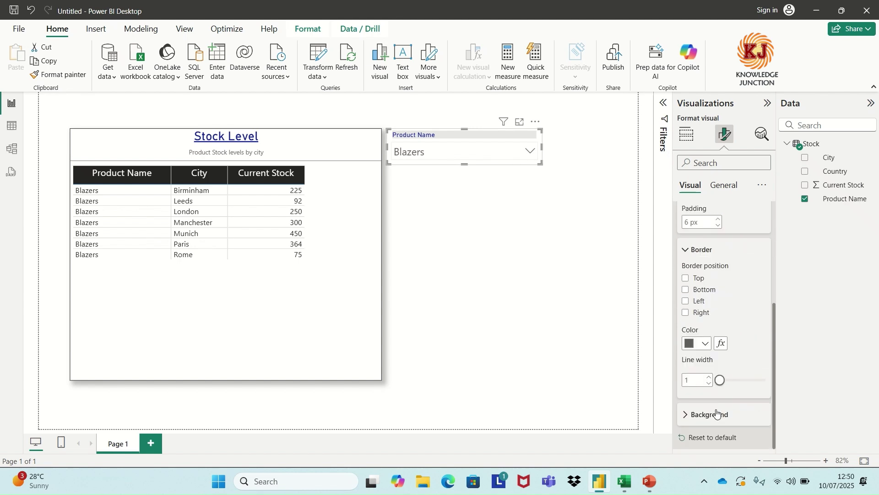
pyautogui.click(685, 415)
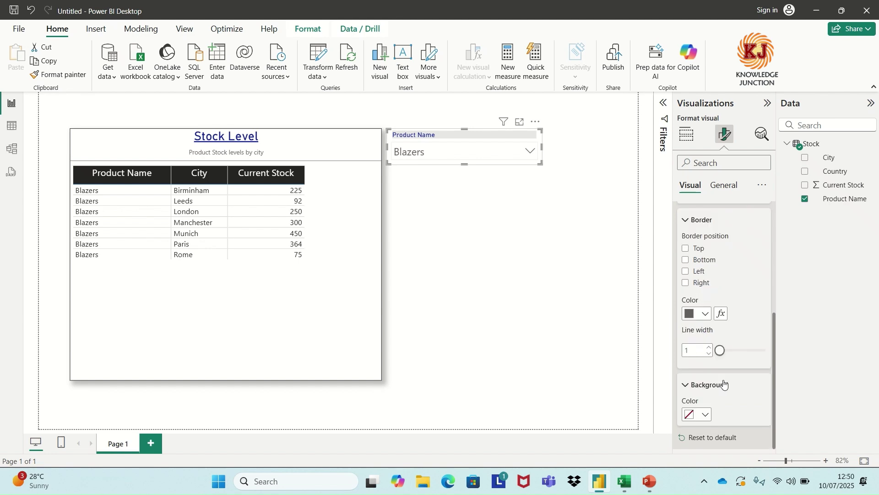
pyautogui.scroll(7, 724, 383)
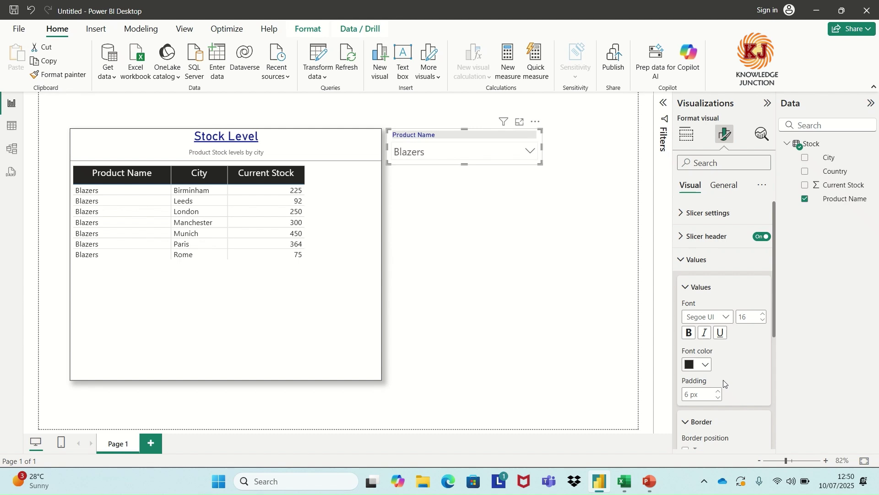
pyautogui.click(680, 223)
pyautogui.click(679, 222)
# - Turn on the visual border and shadow effects for the Product Name slicer
pyautogui.click(722, 190)
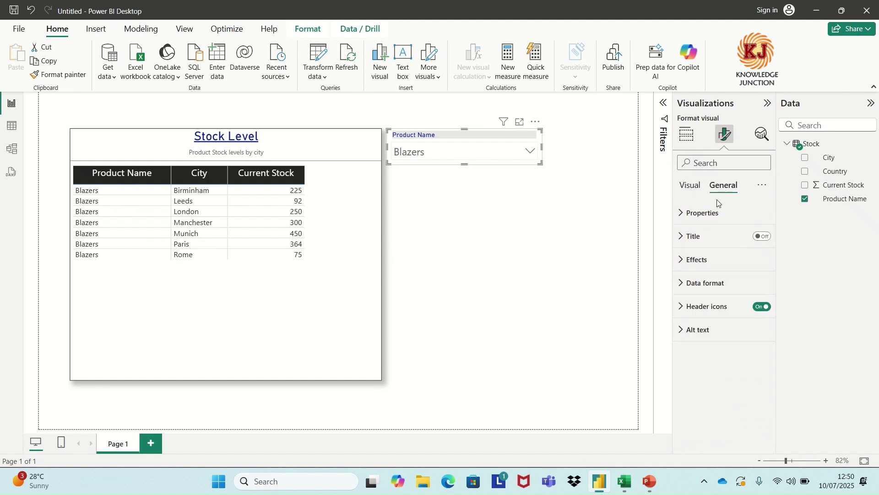
pyautogui.click(691, 266)
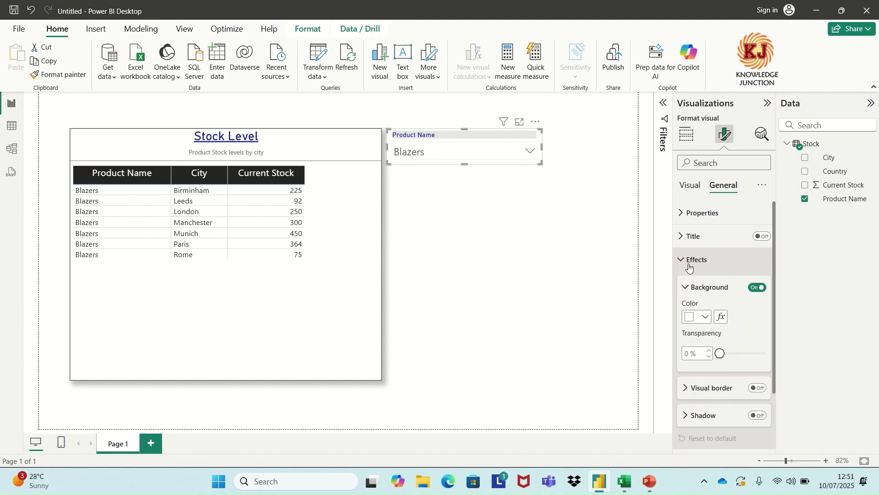
pyautogui.click(758, 388)
pyautogui.click(758, 416)
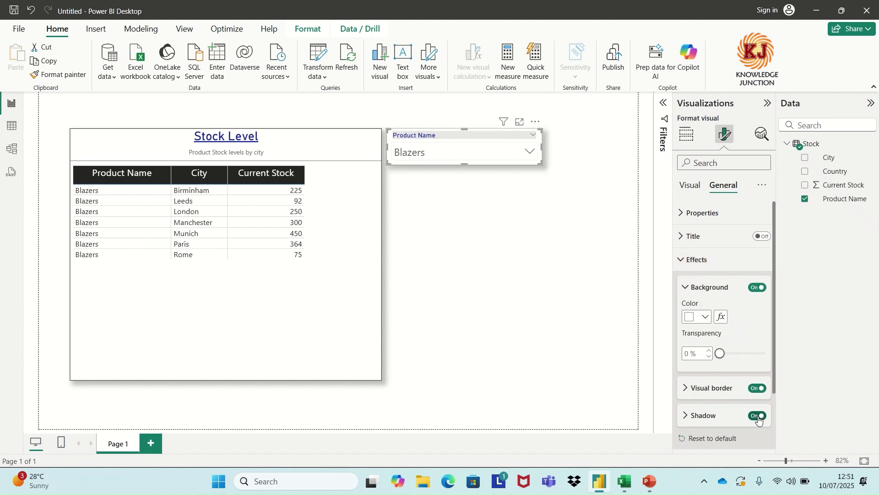
# - Deselect the slicer visual and use its dropdown to filter the Stock Level table to Gloves
pyautogui.click(514, 345)
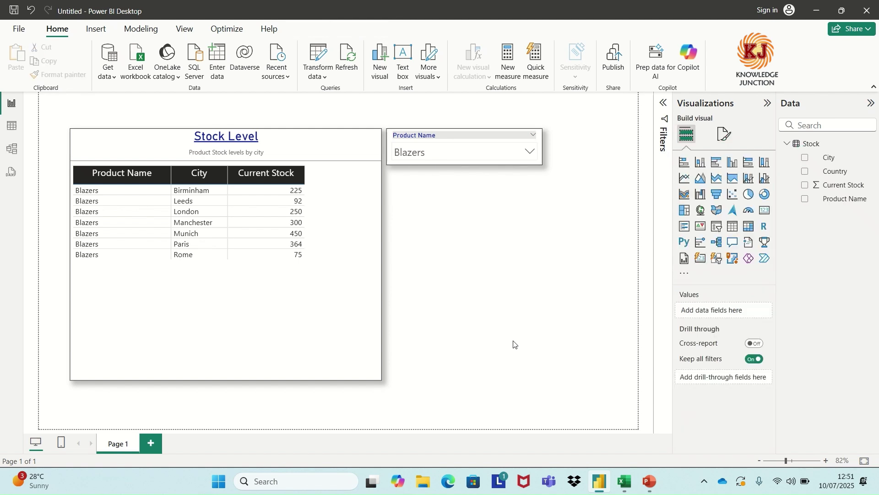
pyautogui.click(530, 151)
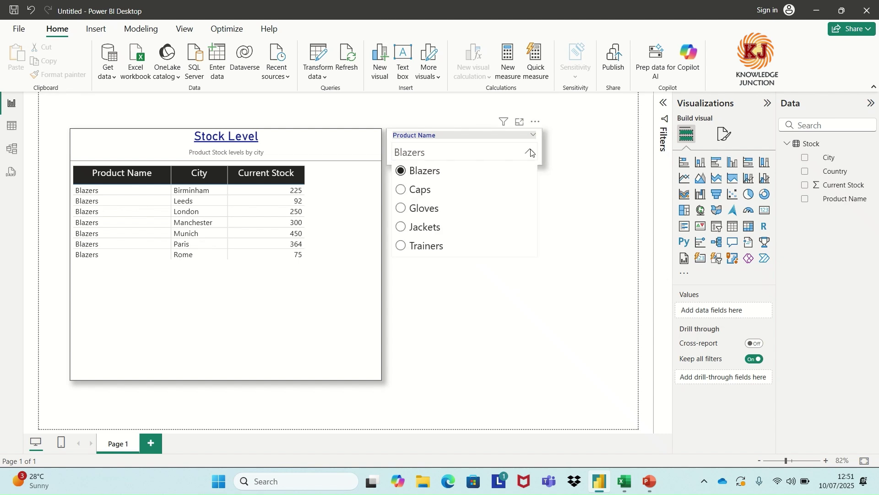
pyautogui.click(419, 207)
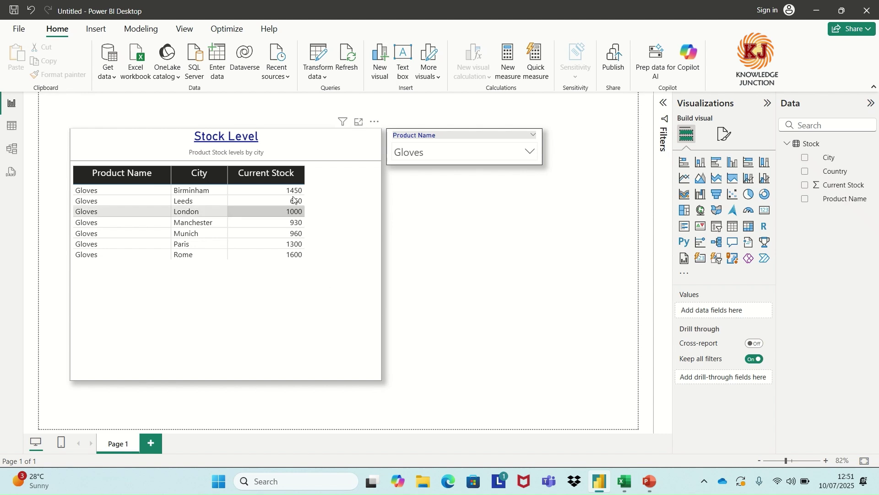
# - Turn on the totals row for the Stock Level table and bring its color settings into view
pyautogui.click(290, 326)
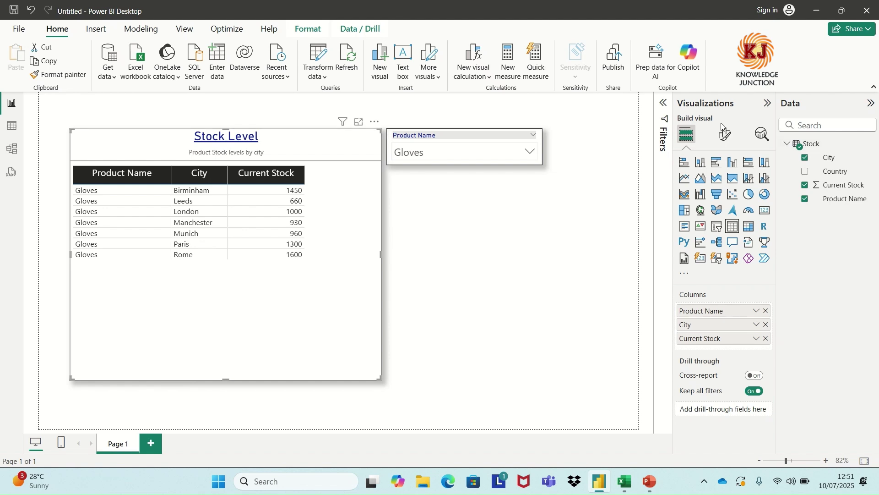
pyautogui.click(723, 142)
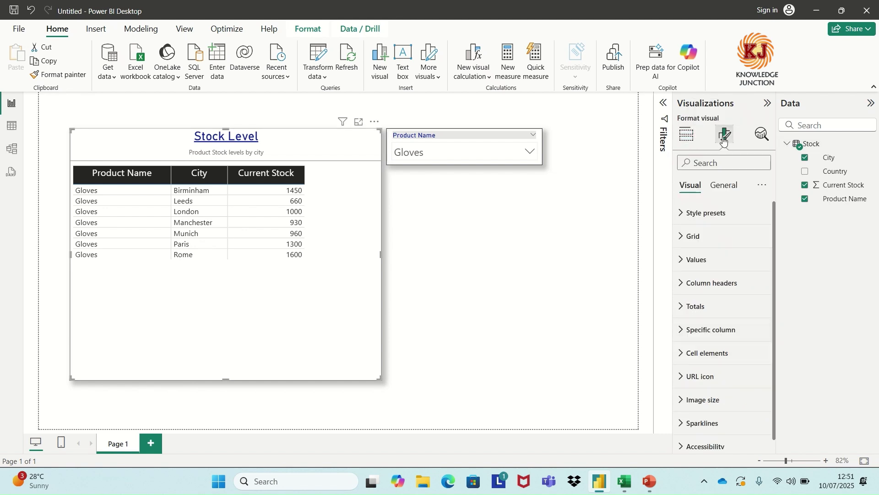
pyautogui.click(683, 307)
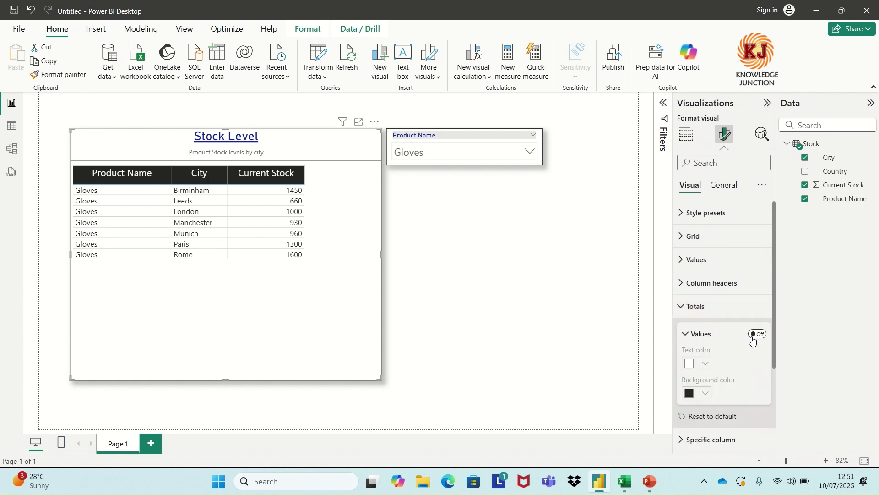
pyautogui.click(756, 335)
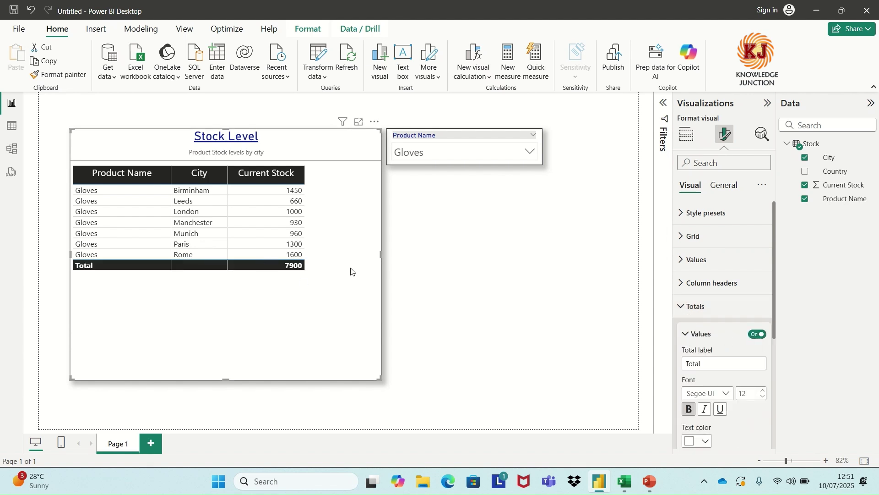
pyautogui.scroll(-5, 714, 321)
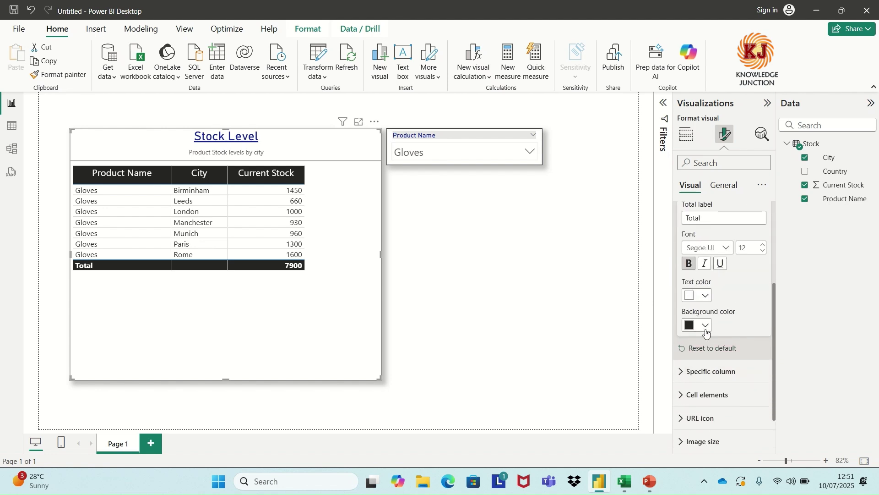
# - Try an orange background on the Stock Level table's totals row and settle on bright blue
pyautogui.click(706, 325)
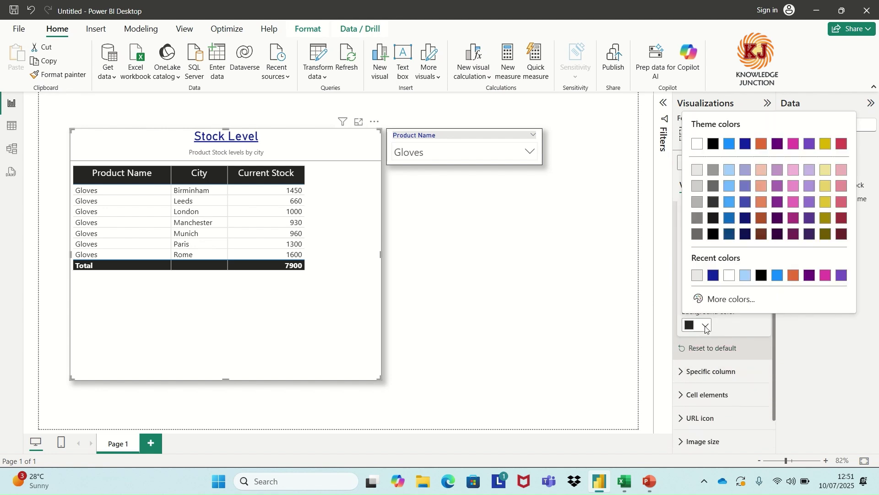
pyautogui.click(762, 202)
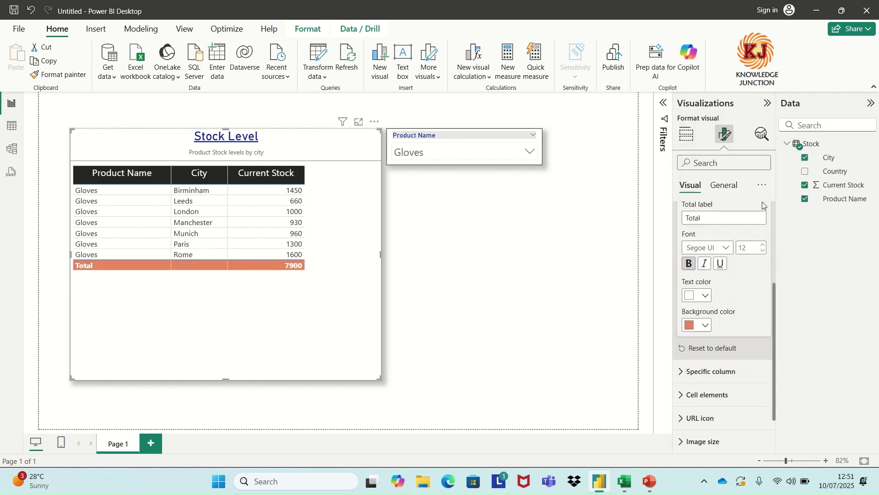
pyautogui.click(706, 324)
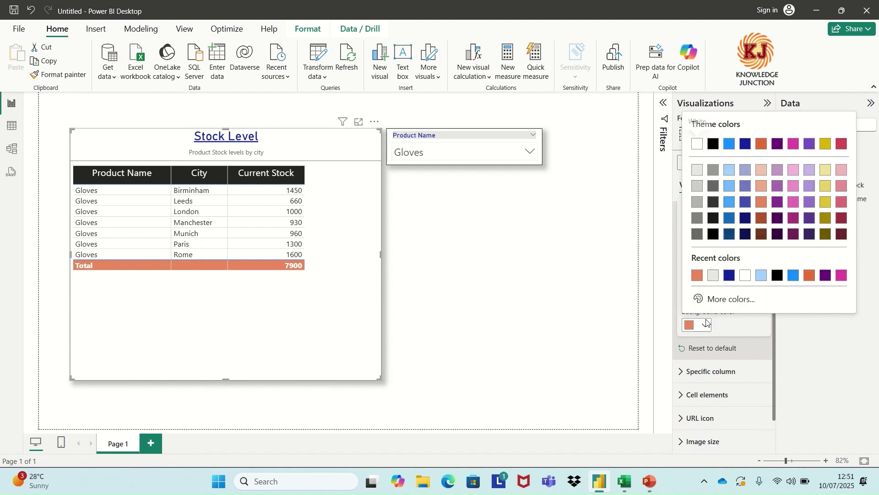
pyautogui.click(794, 277)
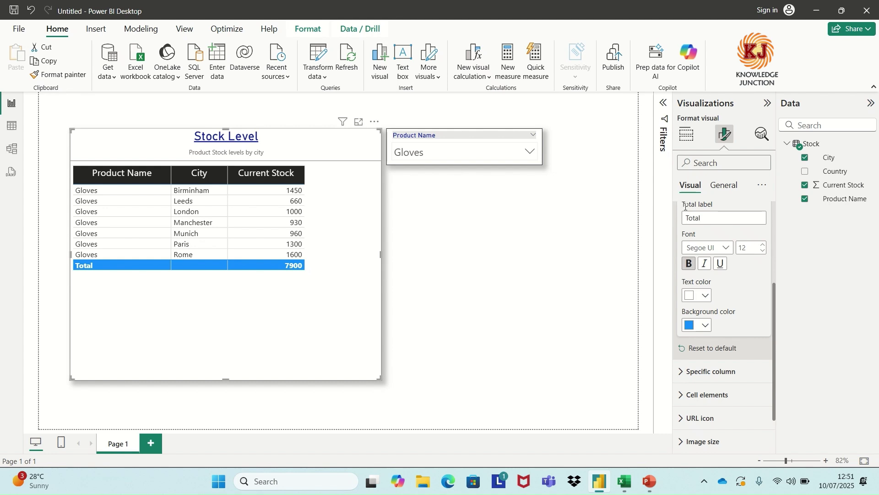
pyautogui.click(688, 134)
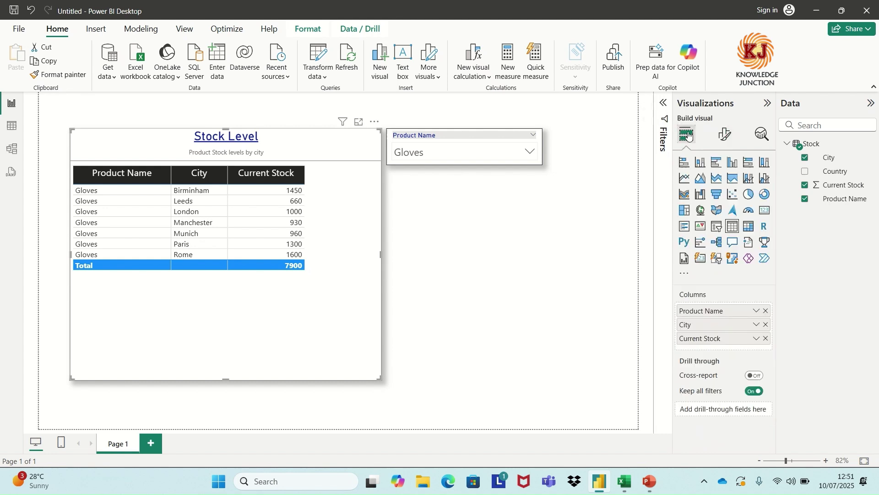
pyautogui.click(725, 136)
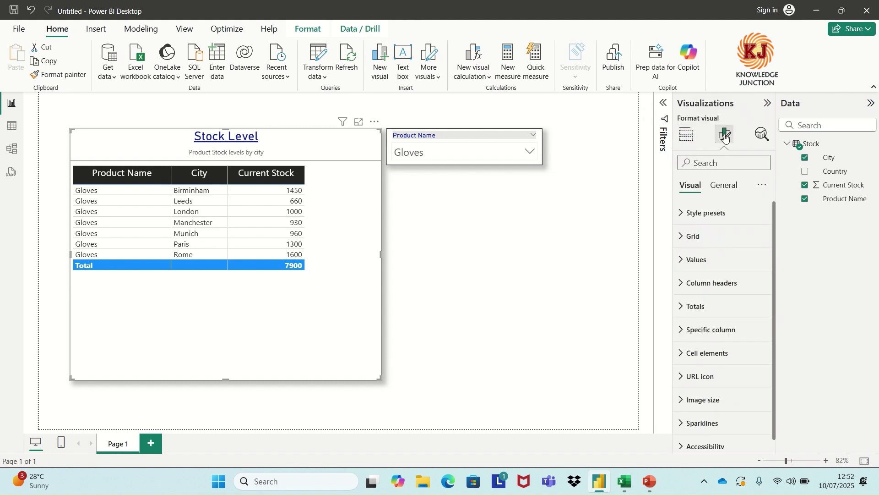
pyautogui.scroll(-1, 708, 299)
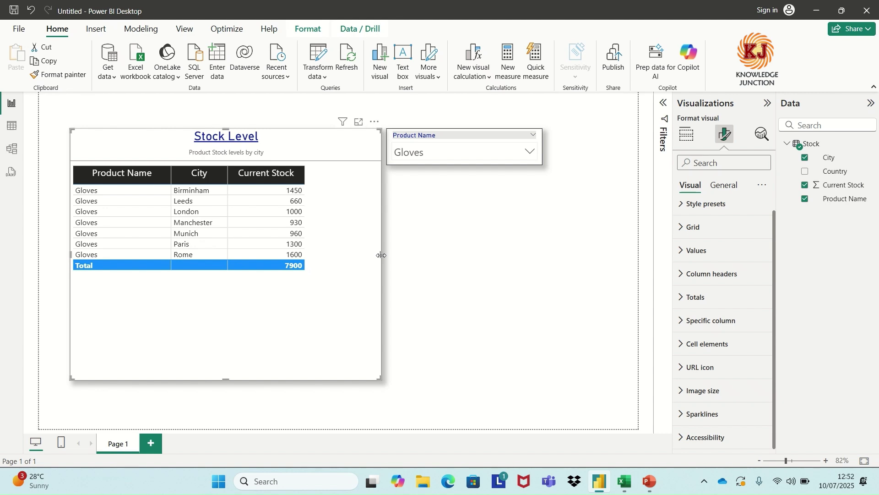
# - Resize the Stock Level table visual narrower and shorter, keeping all three columns, every Gloves row and the totals row in view
pyautogui.moveTo(381, 255); pyautogui.dragTo(323, 248)
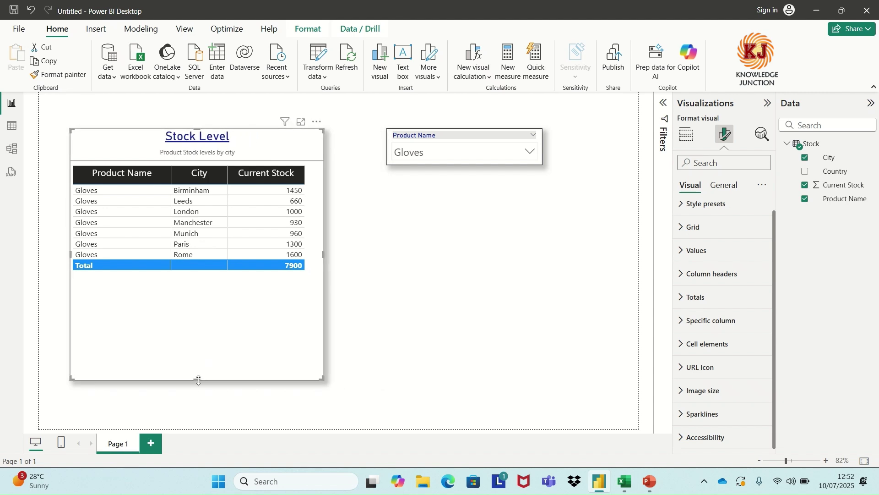
pyautogui.moveTo(198, 380); pyautogui.dragTo(169, 397)
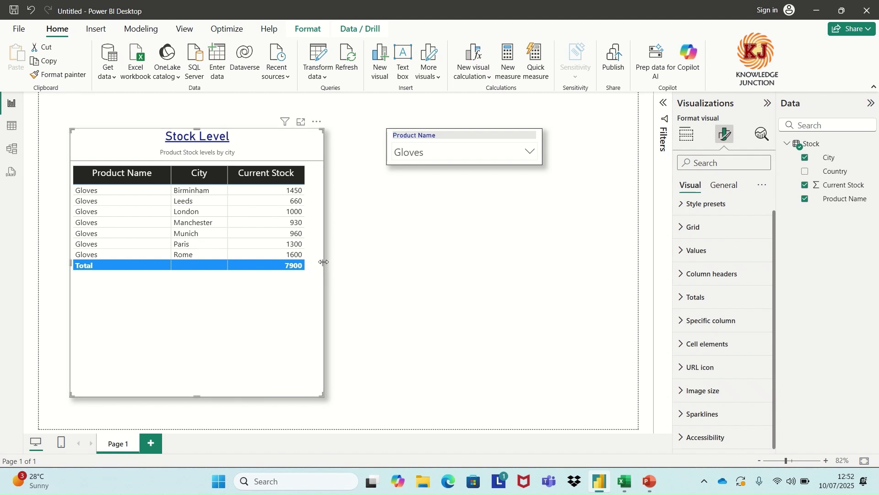
pyautogui.moveTo(324, 262); pyautogui.dragTo(278, 260)
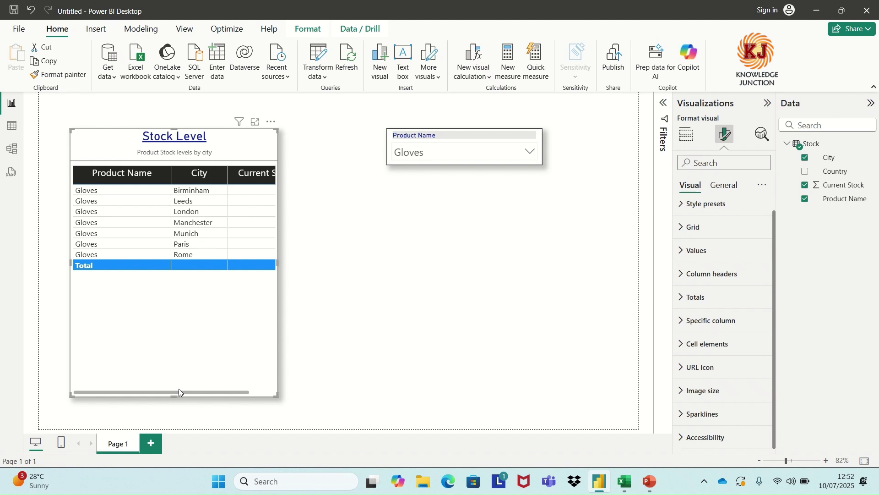
pyautogui.moveTo(181, 391); pyautogui.dragTo(139, 412)
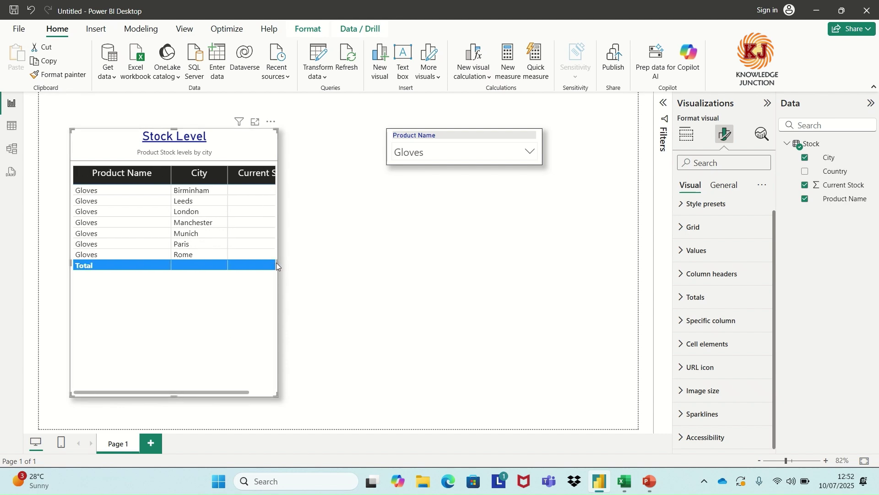
pyautogui.moveTo(278, 263); pyautogui.dragTo(354, 282)
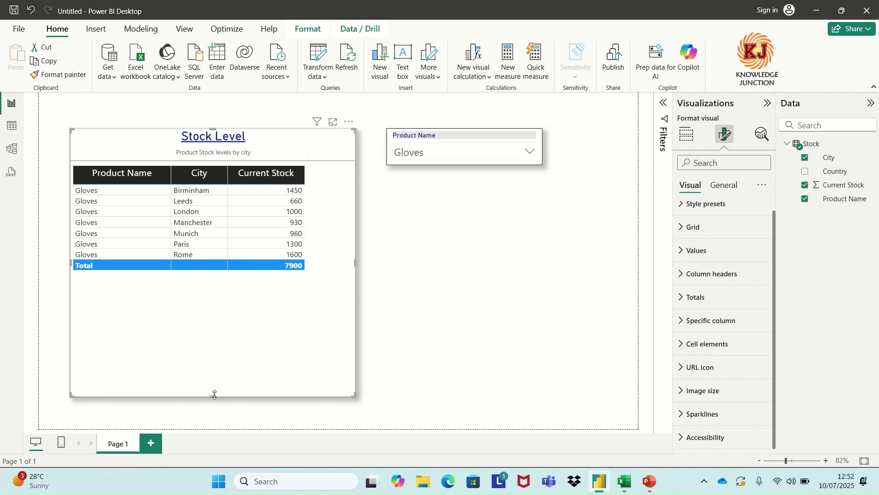
pyautogui.moveTo(215, 395); pyautogui.dragTo(219, 239)
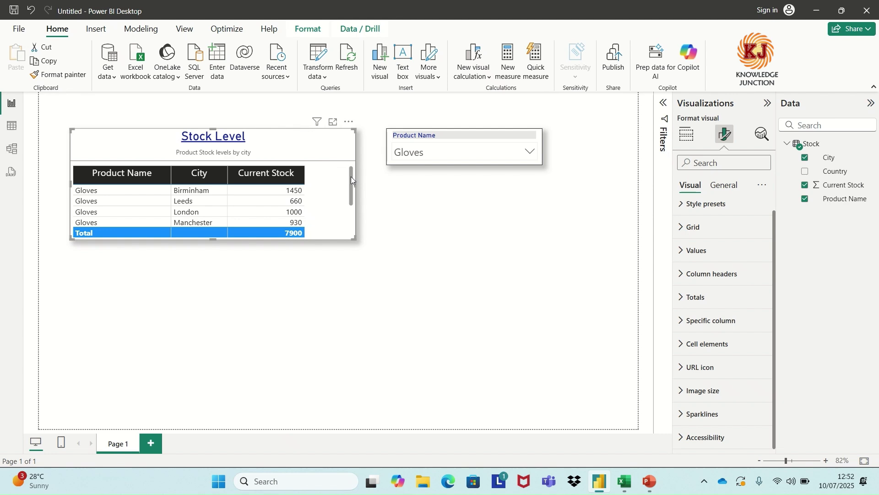
pyautogui.moveTo(351, 177)
pyautogui.mouseDown()
pyautogui.moveTo(351, 221)
pyautogui.moveTo(351, 177)
pyautogui.mouseUp()
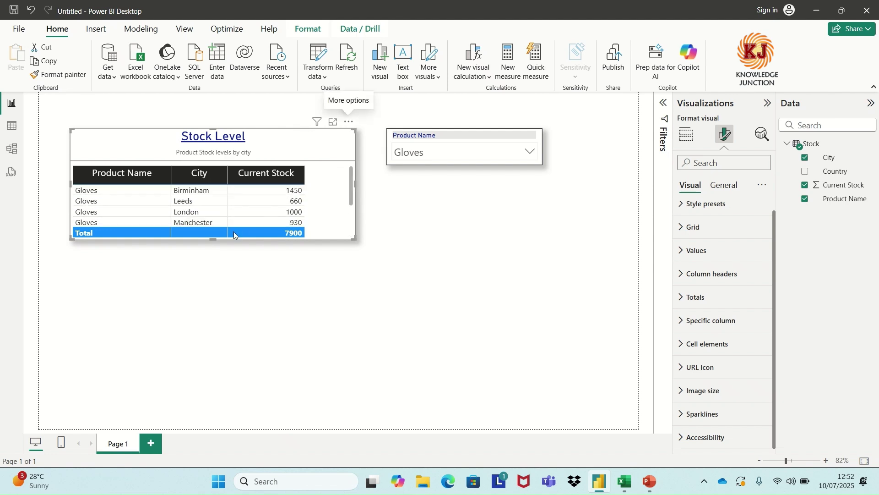
pyautogui.moveTo(200, 313); pyautogui.dragTo(199, 315)
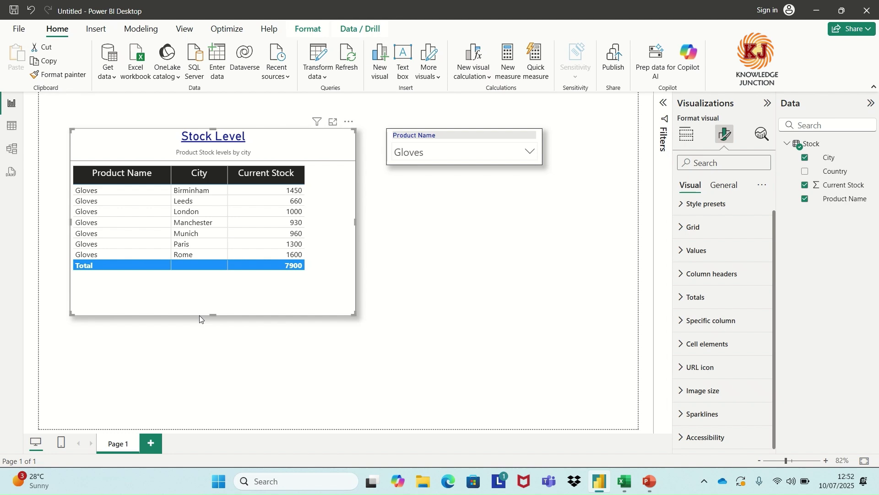
# - Select the Product Name slicer and show its build settings to check which field it uses
pyautogui.click(469, 135)
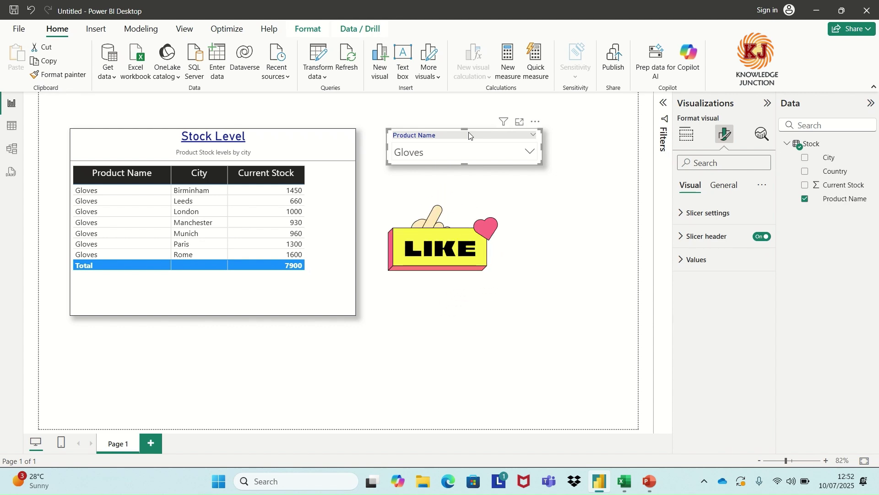
pyautogui.click(686, 134)
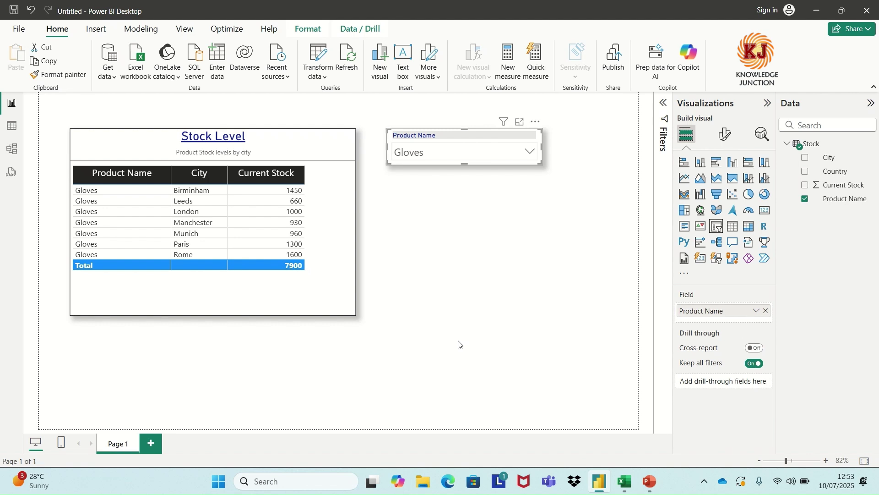
# - Rename the report page Page 1 as Stock Level
pyautogui.rightClick(116, 448)
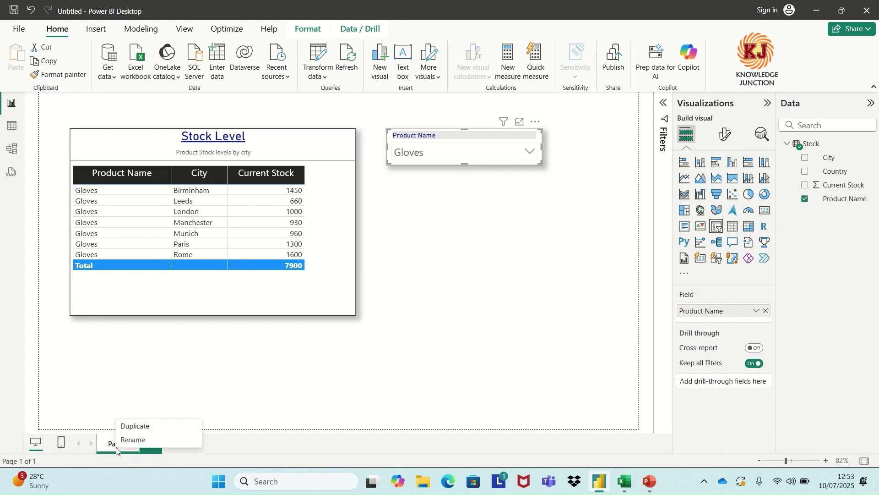
pyautogui.click(144, 443)
pyautogui.press('BackSpace')
pyautogui.press('BackSpace')
pyautogui.press('BackSpace')
pyautogui.press('BackSpace')
pyautogui.press('BackSpace')
pyautogui.press('BackSpace')
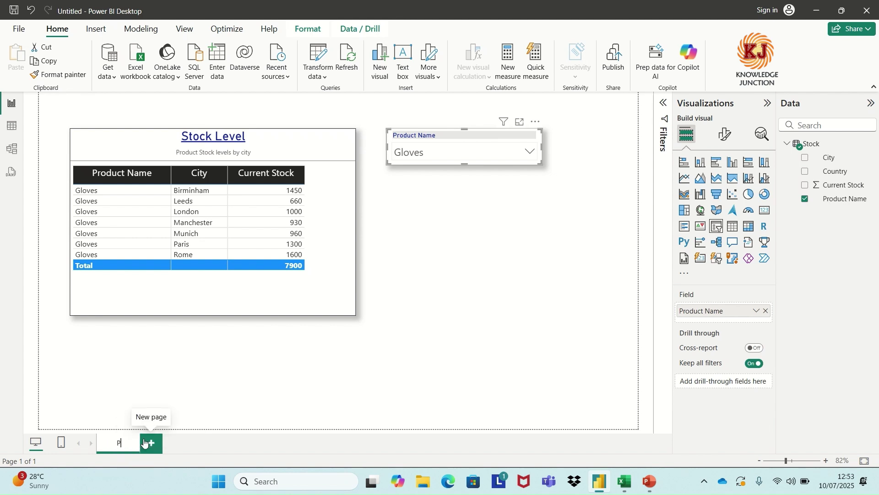
pyautogui.write('Stock')
pyautogui.write(' Level')
pyautogui.click(441, 358)
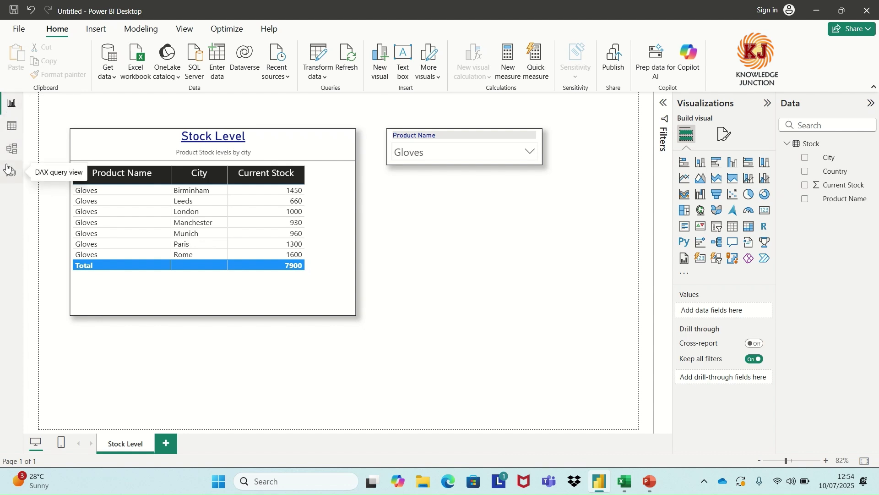
# - Look at the Stock data in the table view and its card in the model view, and return to the report
pyautogui.click(7, 130)
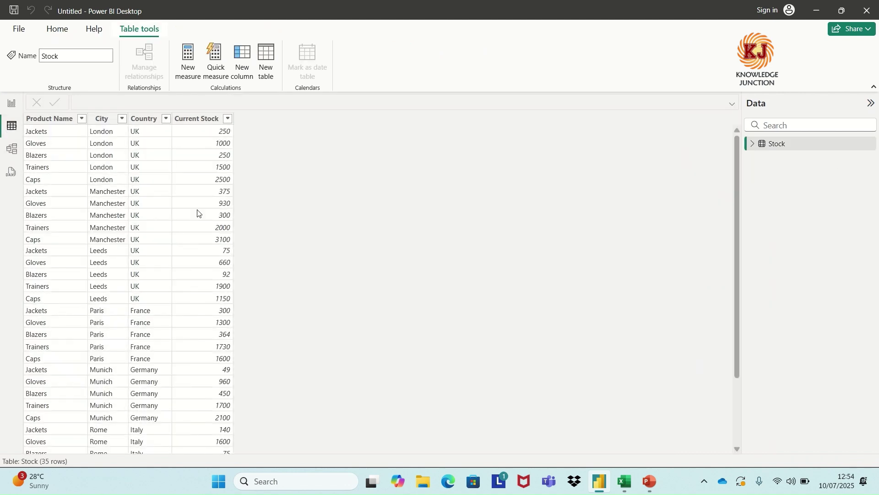
pyautogui.click(12, 149)
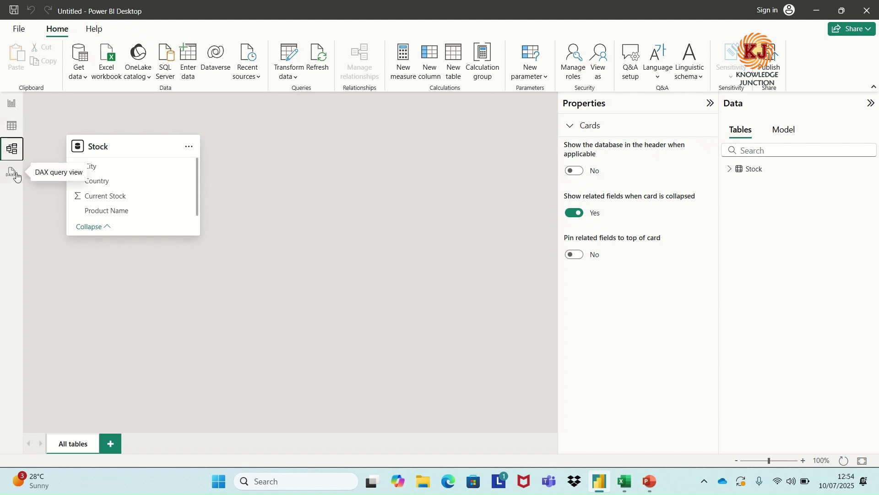
pyautogui.click(12, 103)
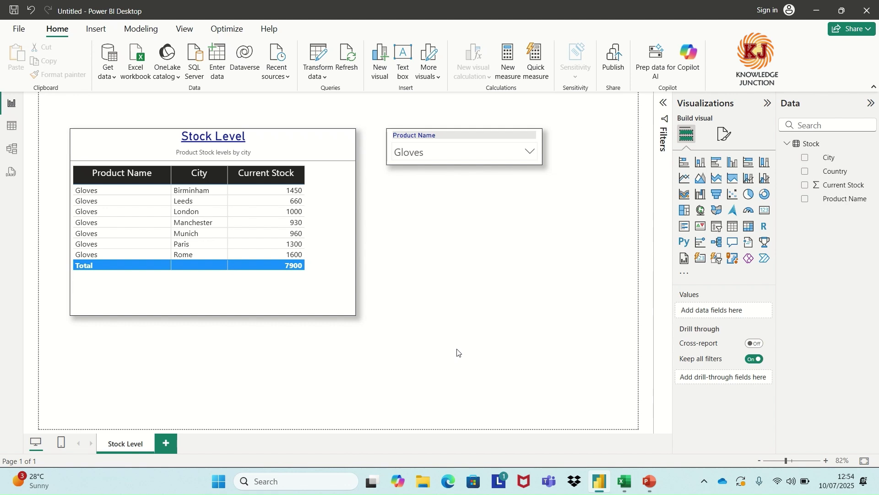
# - Start saving a copy of the report on this device and browse to the YouTube folder on the C: drive
pyautogui.click(17, 30)
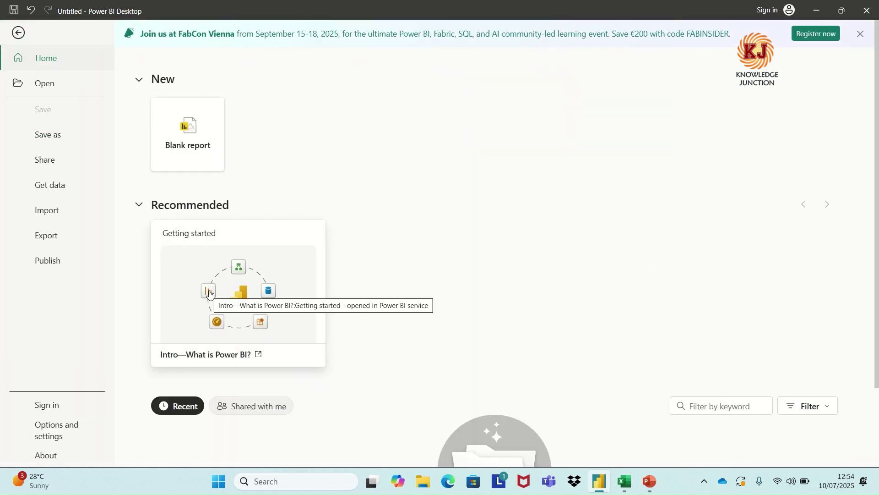
pyautogui.click(73, 134)
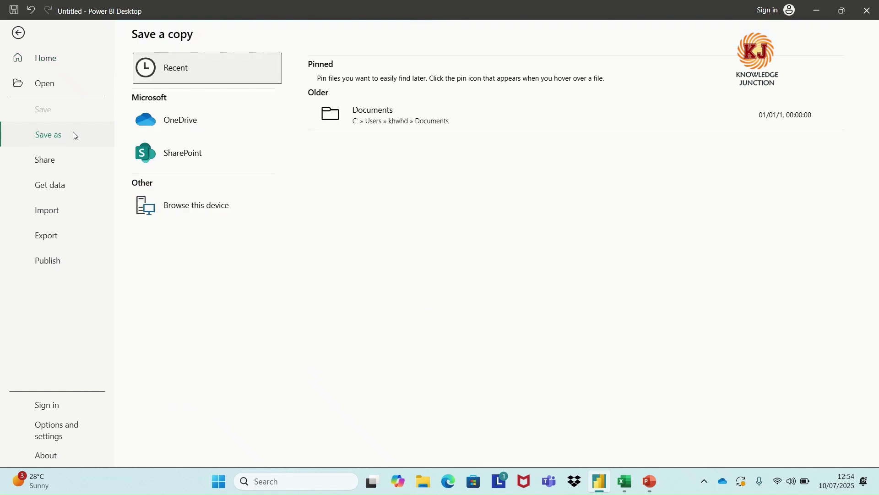
pyautogui.click(206, 210)
pyautogui.click(71, 154)
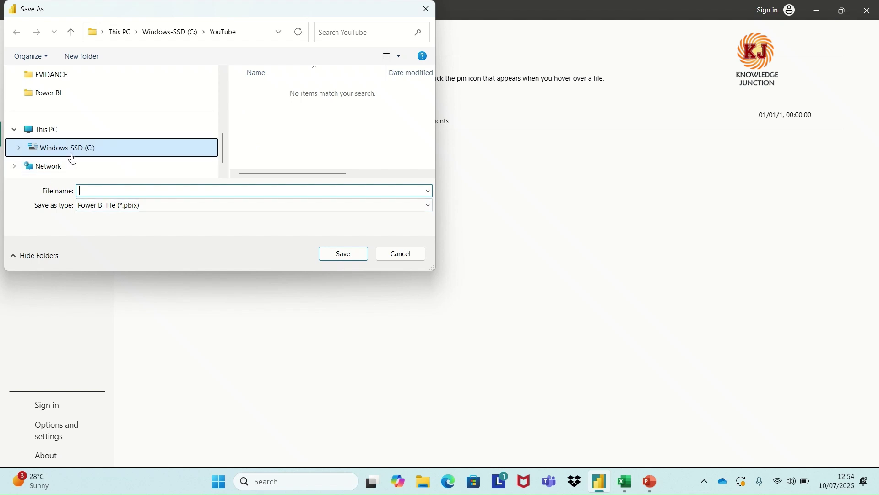
pyautogui.scroll(-5, 300, 136)
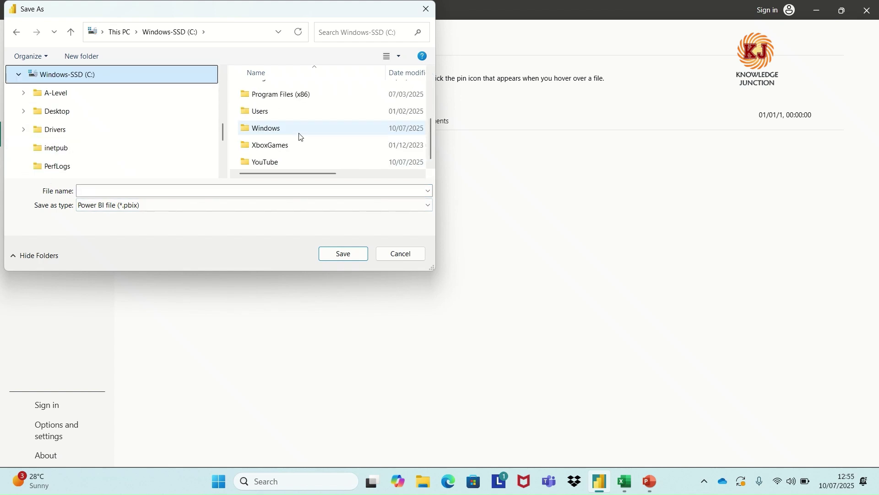
pyautogui.scroll(5, 300, 136)
pyautogui.scroll(-5, 289, 141)
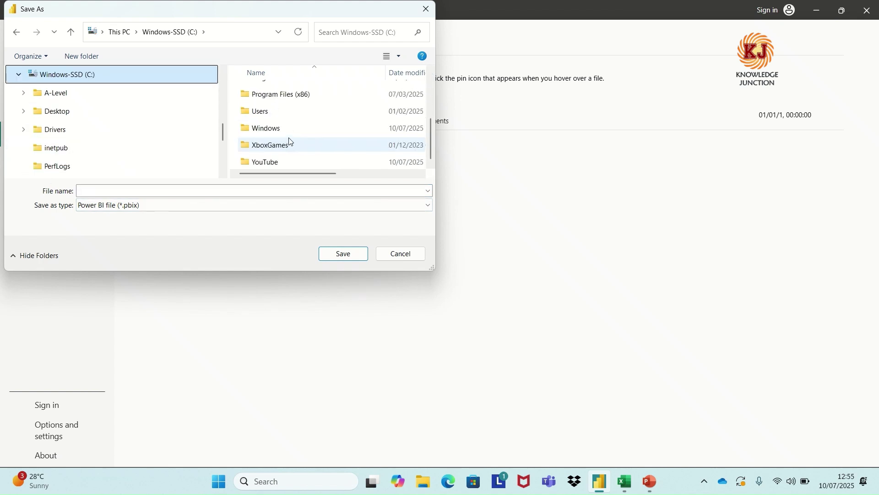
pyautogui.doubleClick(275, 161)
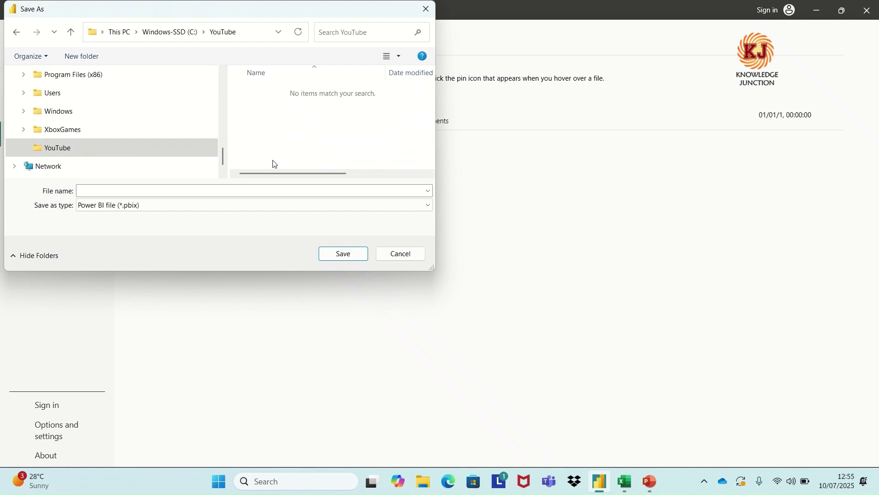
# - Name the file Power BI dashboard and save it as a Power BI file in the YouTube folder
pyautogui.click(90, 190)
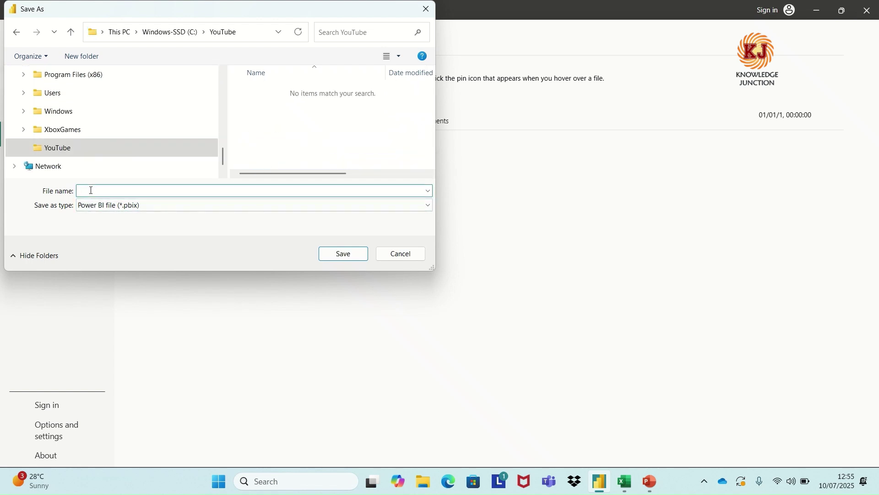
pyautogui.write('Power B')
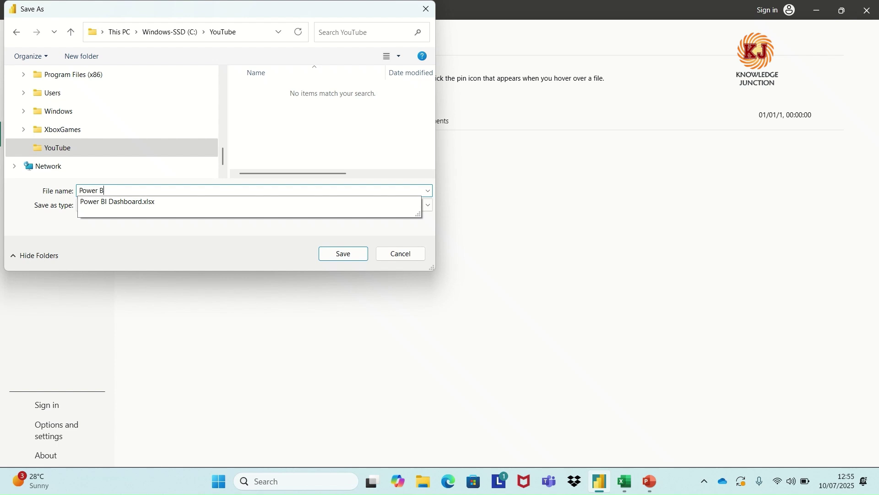
pyautogui.press('BackSpace')
pyautogui.write('BI dashboard')
pyautogui.click(330, 254)
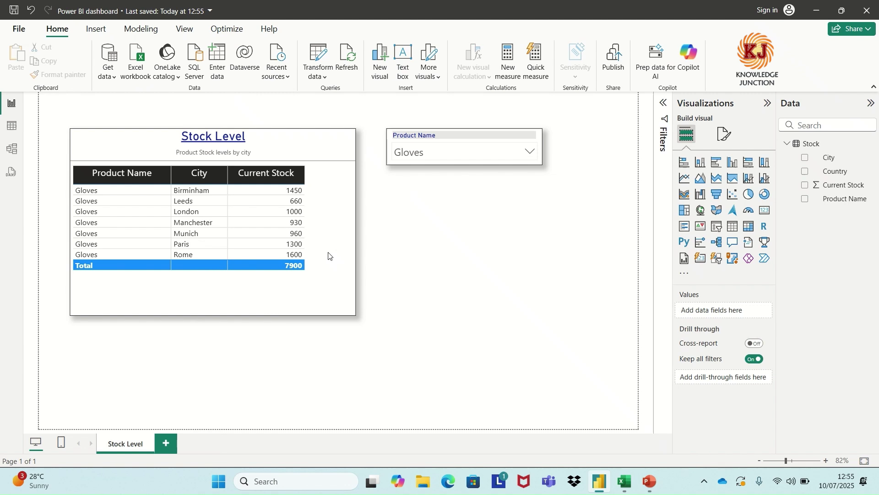